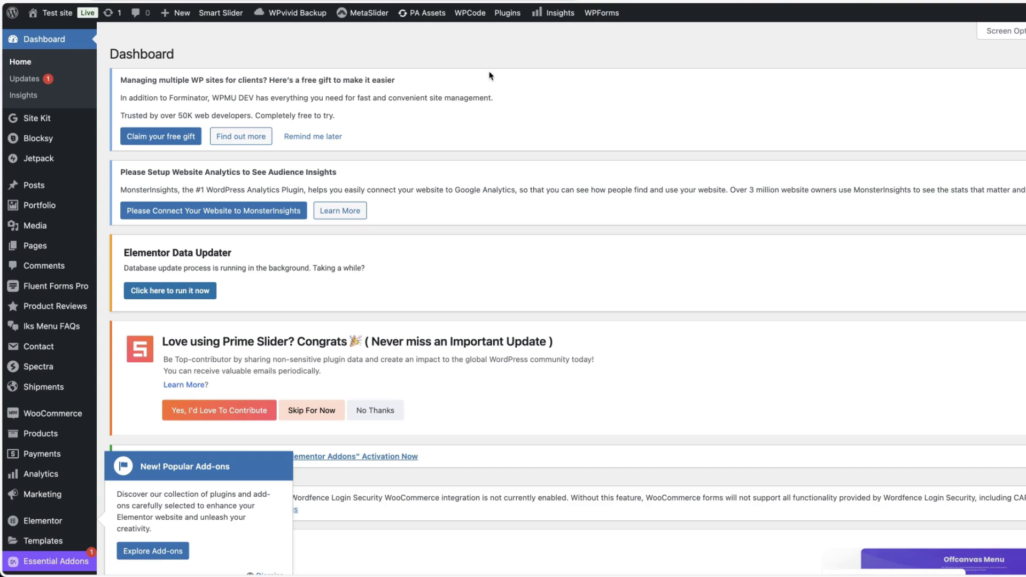
Postpone the WPMU DEV multi-site gift notice and dismiss the New! Popular Add-ons pop-up on the dashboard.
{"action": "left_click", "coordinate": [332, 137]}
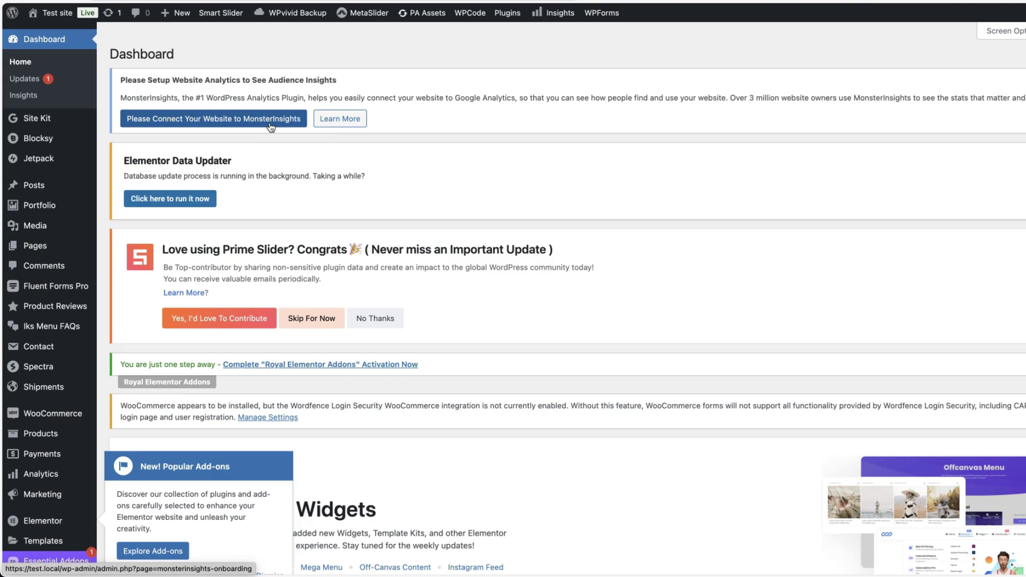
{"action": "mouse_move", "coordinate": [28, 126]}
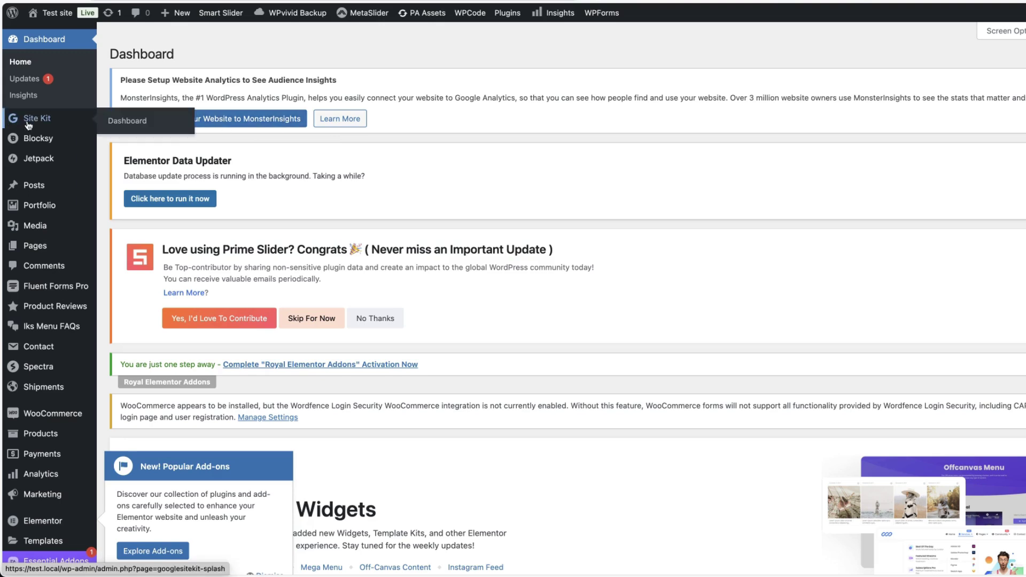
{"action": "left_click", "coordinate": [180, 203]}
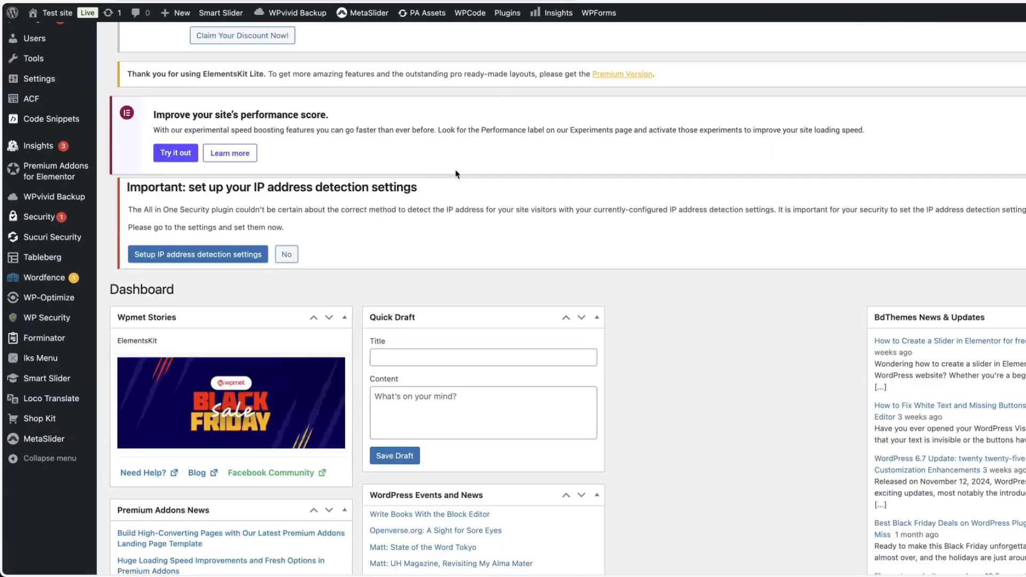
{"action": "scroll", "coordinate": [457, 173], "scroll_direction": "down", "scroll_amount": 1}
{"action": "scroll", "coordinate": [457, 173], "scroll_direction": "up", "scroll_amount": 8}
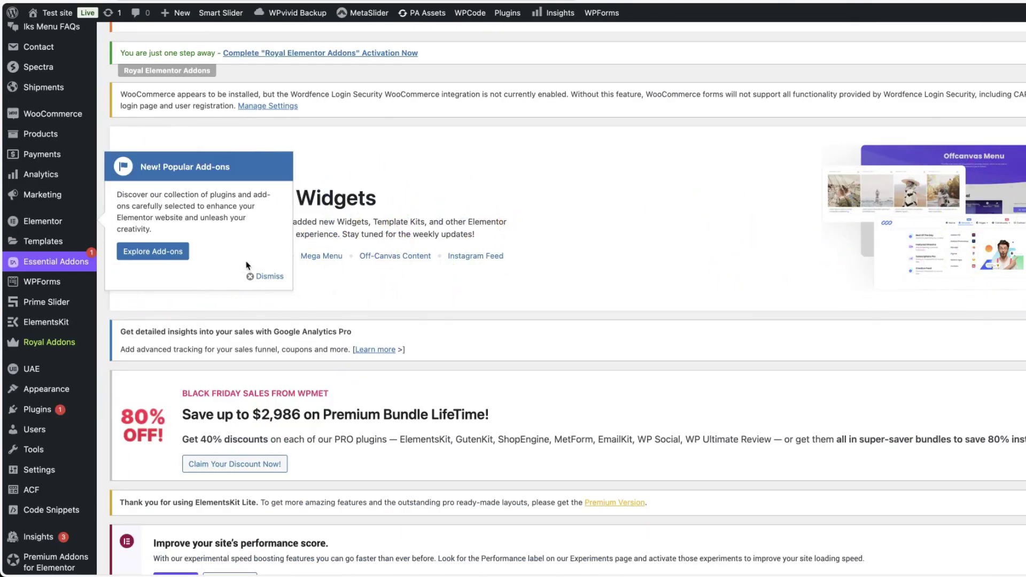
{"action": "left_click", "coordinate": [264, 276]}
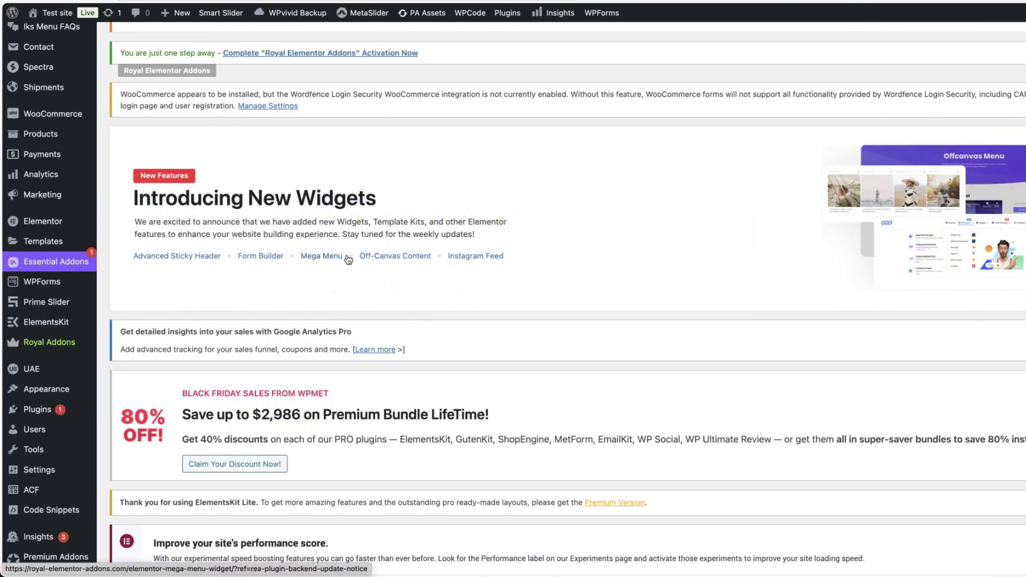
Open the installed plugins list and locate the security plugins All In One WP Security, Sucuri Security and Wordfence Security.
{"action": "left_click", "coordinate": [38, 410]}
{"action": "scroll", "coordinate": [698, 121], "scroll_direction": "down", "scroll_amount": 4}
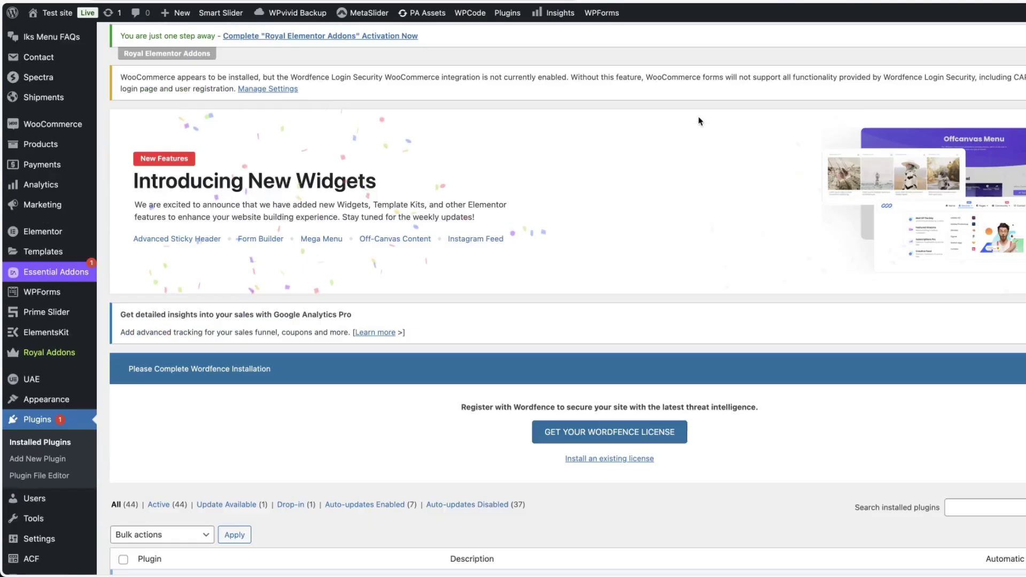
{"action": "scroll", "coordinate": [698, 121], "scroll_direction": "down", "scroll_amount": 8}
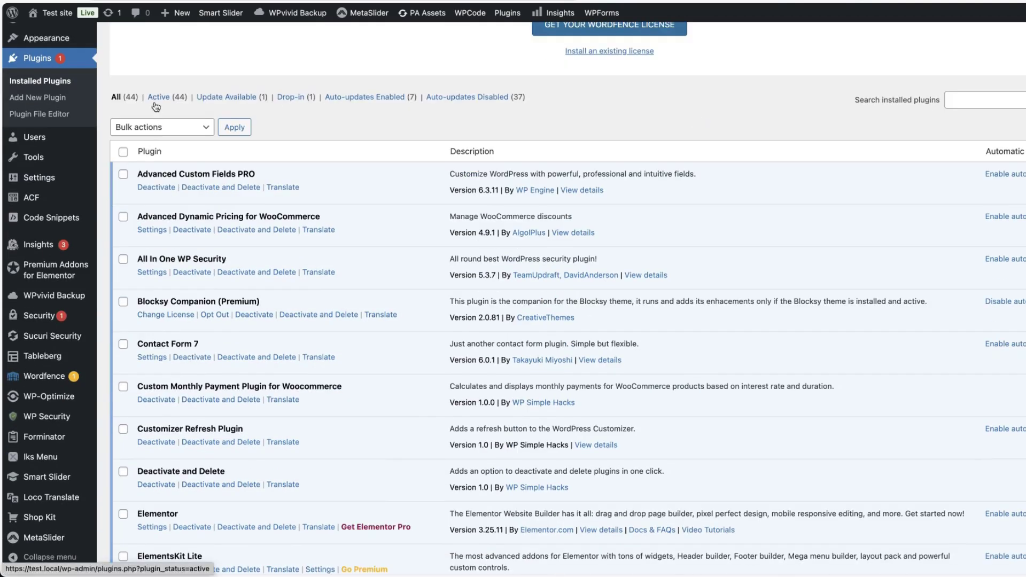
{"action": "scroll", "coordinate": [155, 107], "scroll_direction": "down", "scroll_amount": 1}
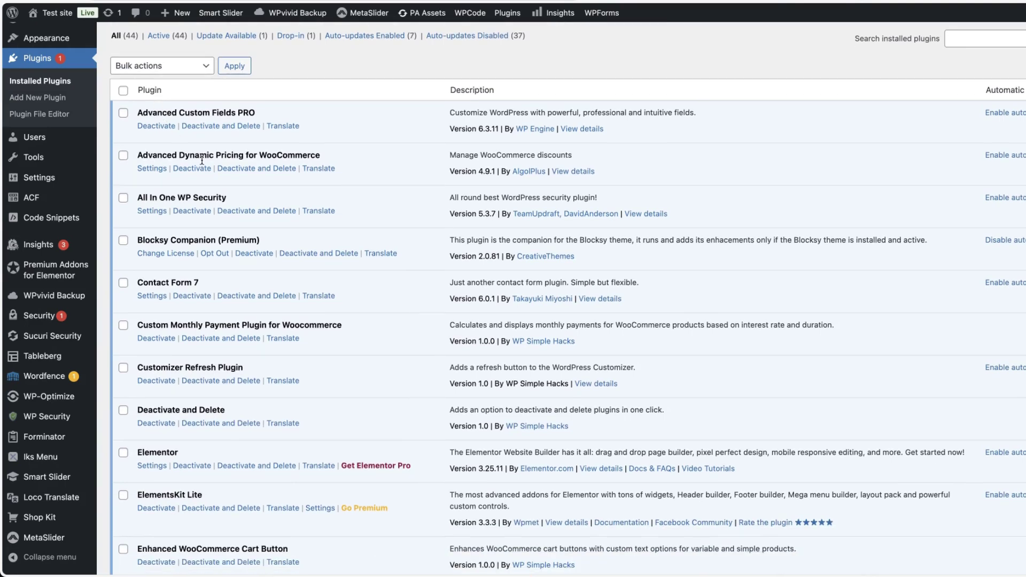
{"action": "left_click_drag", "start_coordinate": [229, 199], "coordinate": [136, 197]}
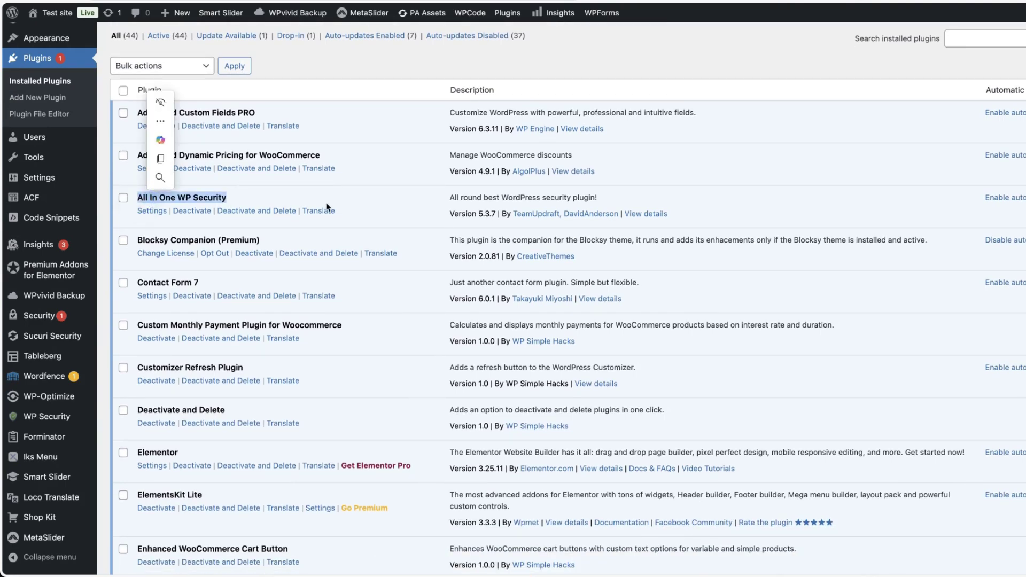
{"action": "scroll", "coordinate": [327, 207], "scroll_direction": "down", "scroll_amount": 15}
{"action": "left_click_drag", "start_coordinate": [373, 299], "coordinate": [121, 297]}
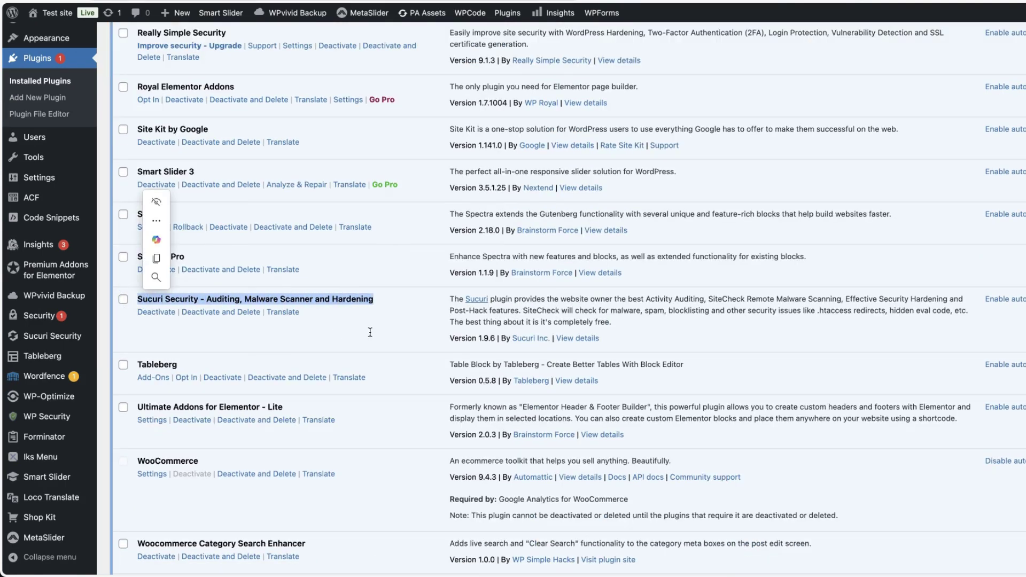
{"action": "scroll", "coordinate": [370, 332], "scroll_direction": "down", "scroll_amount": 5}
{"action": "left_click_drag", "start_coordinate": [217, 344], "coordinate": [133, 345]}
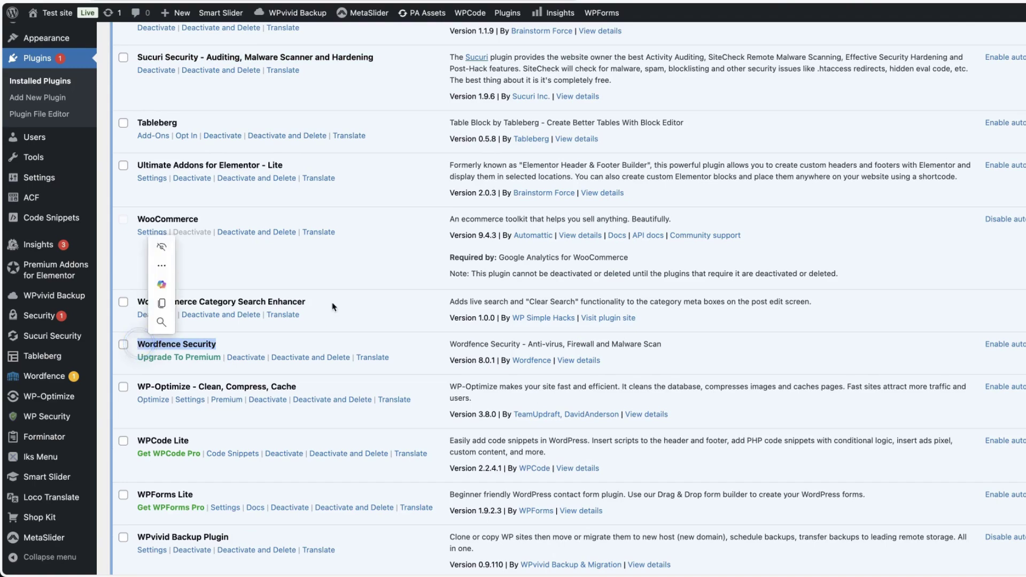
Locate the form plugins Contact Form 7, Fluent Forms, Fluent Forms Pro Add On Pack and Forminator in the plugins list.
{"action": "scroll", "coordinate": [366, 295], "scroll_direction": "up", "scroll_amount": 20}
{"action": "scroll", "coordinate": [540, 332], "scroll_direction": "down", "scroll_amount": 10}
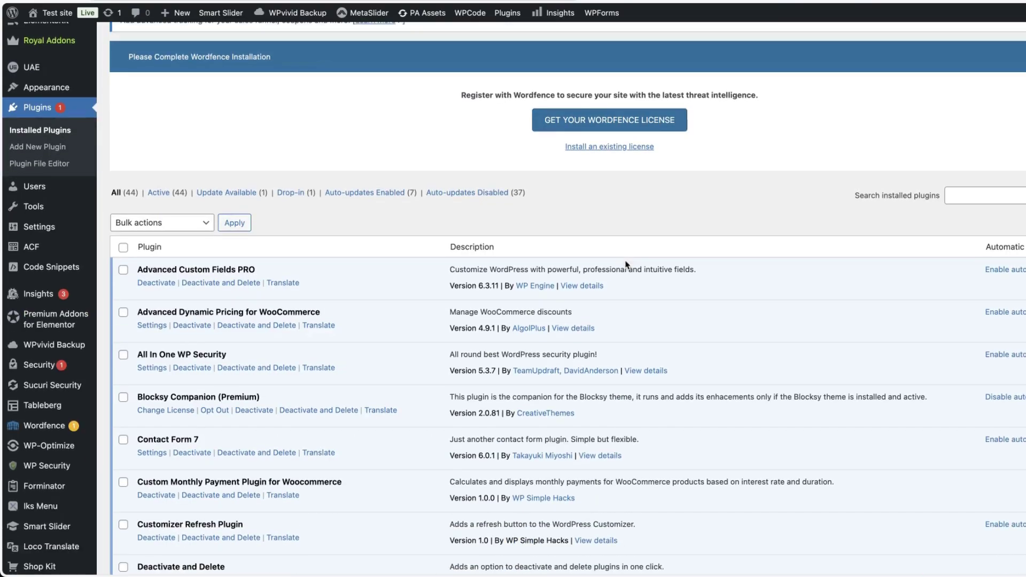
{"action": "scroll", "coordinate": [628, 262], "scroll_direction": "down", "scroll_amount": 5}
{"action": "left_click_drag", "start_coordinate": [214, 259], "coordinate": [142, 257]}
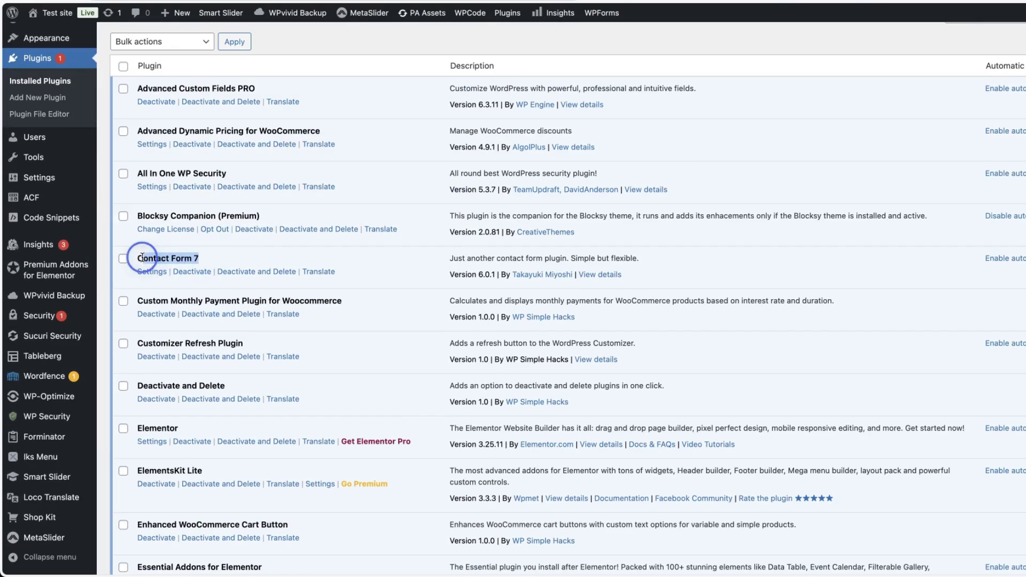
{"action": "scroll", "coordinate": [214, 307], "scroll_direction": "down", "scroll_amount": 7}
{"action": "left_click_drag", "start_coordinate": [213, 302], "coordinate": [134, 300]}
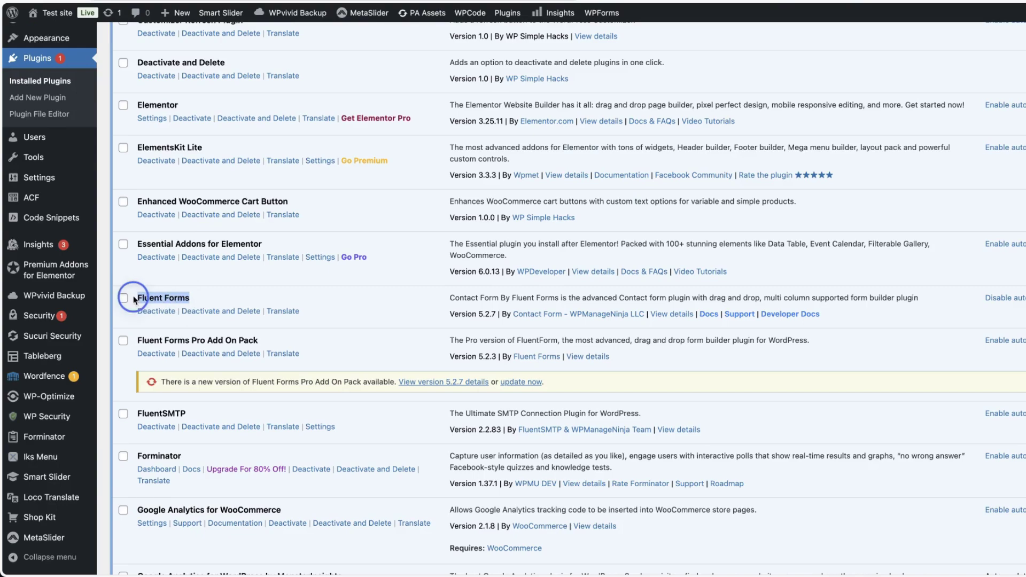
{"action": "left_click", "coordinate": [137, 340]}
{"action": "scroll", "coordinate": [181, 233], "scroll_direction": "down", "scroll_amount": 5}
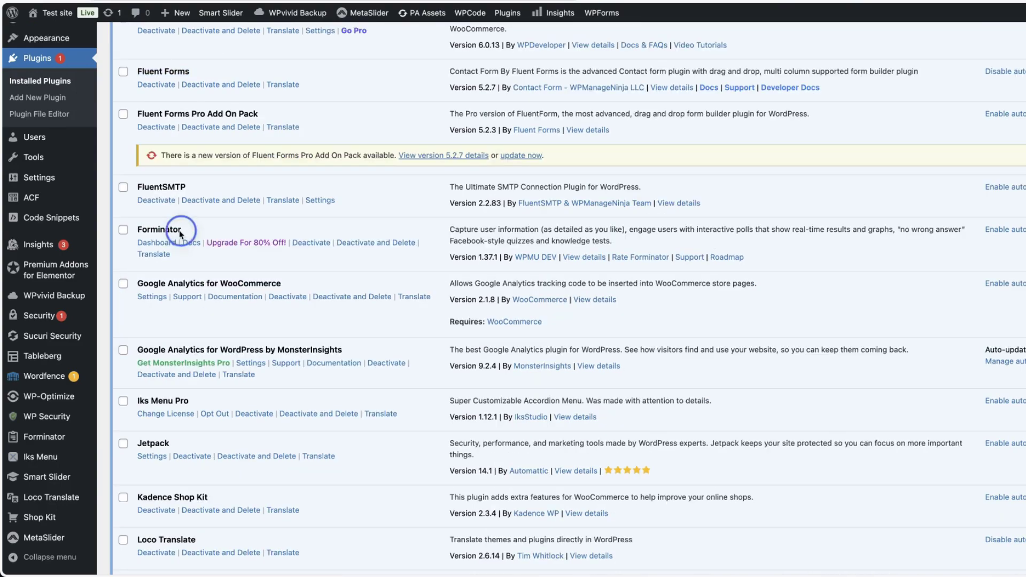
{"action": "left_click_drag", "start_coordinate": [181, 234], "coordinate": [141, 230]}
Look through the installed Elementor add-on plugins, including Essential Addons for Elementor and Ultimate Addons for Elementor.
{"action": "scroll", "coordinate": [554, 312], "scroll_direction": "up", "scroll_amount": 20}
{"action": "scroll", "coordinate": [492, 332], "scroll_direction": "down", "scroll_amount": 12}
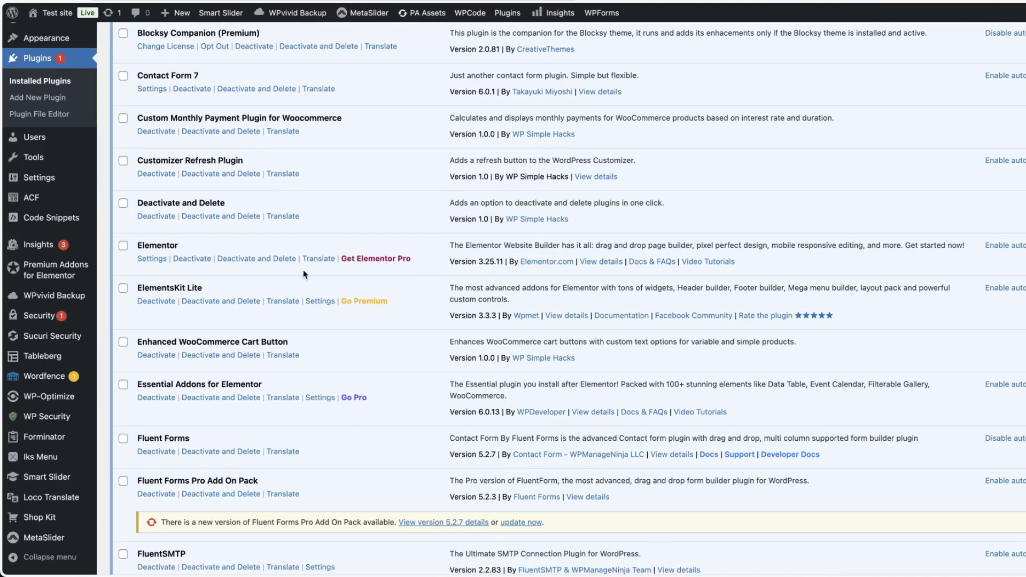
{"action": "scroll", "coordinate": [170, 305], "scroll_direction": "down", "scroll_amount": 1}
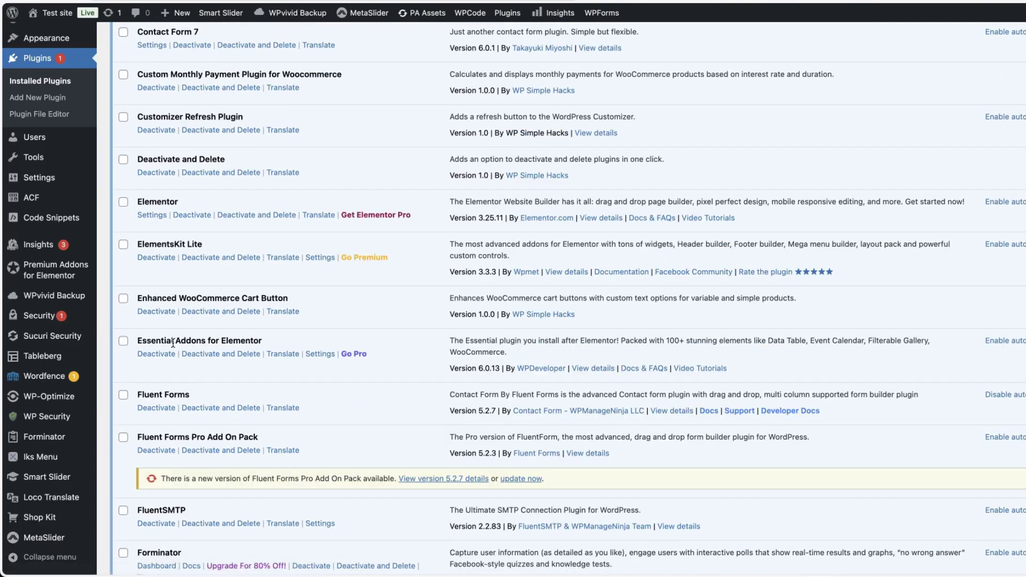
{"action": "scroll", "coordinate": [173, 343], "scroll_direction": "down", "scroll_amount": 20}
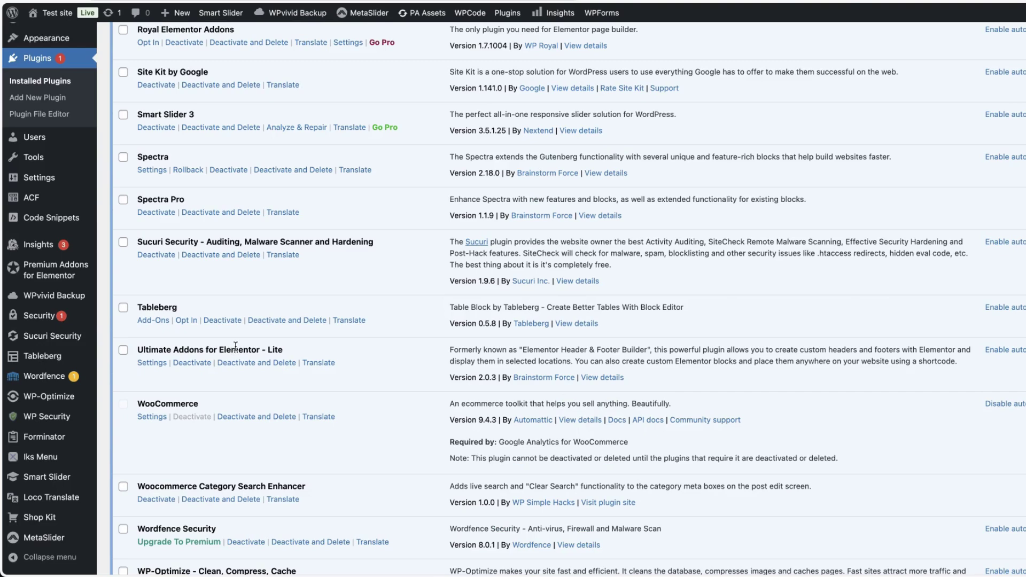
Locate the slider plugins Smart Slider 3, Prime Slider and MetaSlider among the installed plugins.
{"action": "left_click_drag", "start_coordinate": [136, 114], "coordinate": [194, 114]}
{"action": "scroll", "coordinate": [213, 240], "scroll_direction": "up", "scroll_amount": 6}
{"action": "left_click_drag", "start_coordinate": [138, 199], "coordinate": [186, 199]}
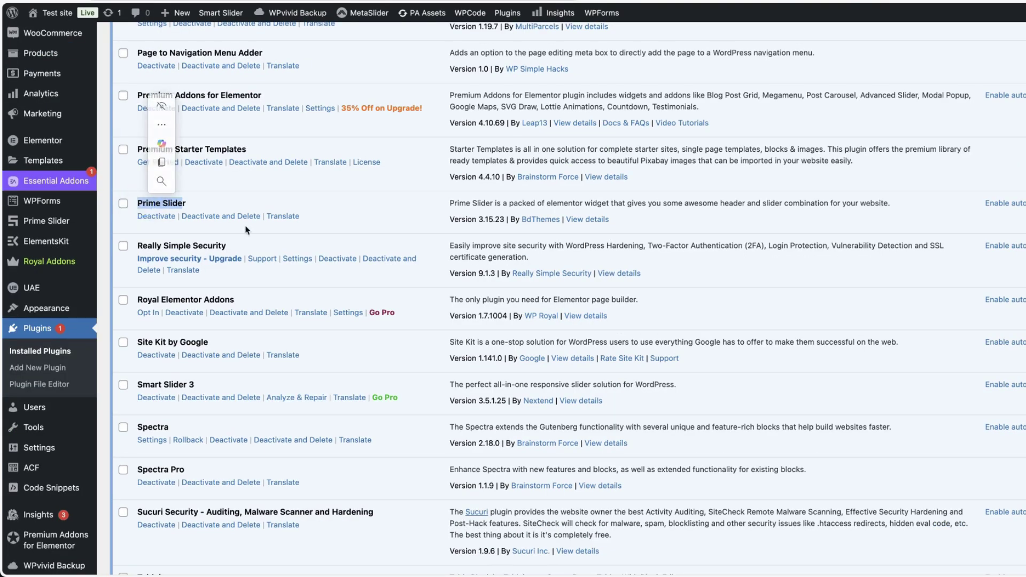
{"action": "scroll", "coordinate": [160, 198], "scroll_direction": "up", "scroll_amount": 5}
{"action": "double_click", "coordinate": [142, 181]}
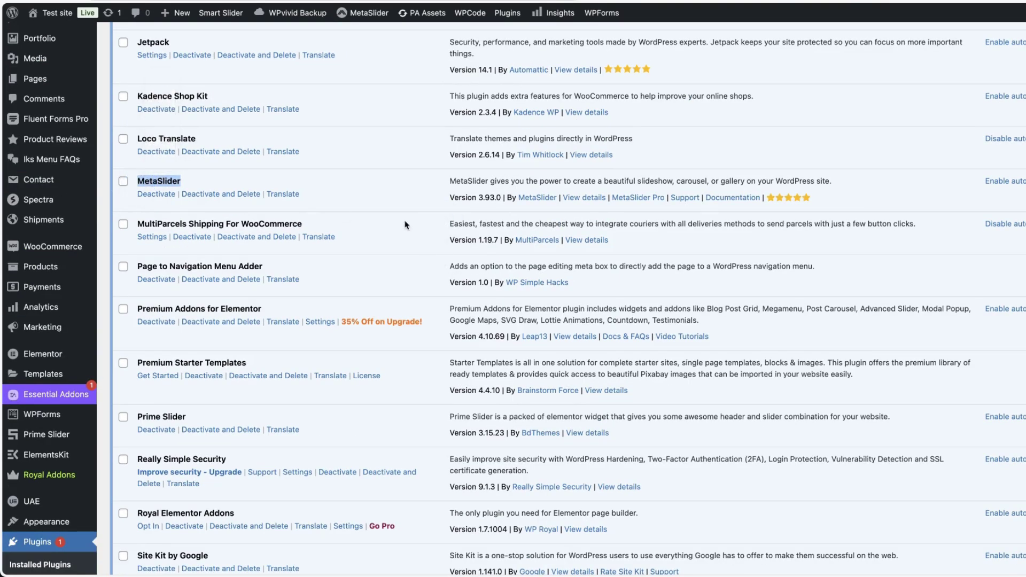
Open the page for adding new plugins, search for "slider" and look over the matching plugins.
{"action": "scroll", "coordinate": [606, 290], "scroll_direction": "up", "scroll_amount": 20}
{"action": "scroll", "coordinate": [612, 288], "scroll_direction": "down", "scroll_amount": 3}
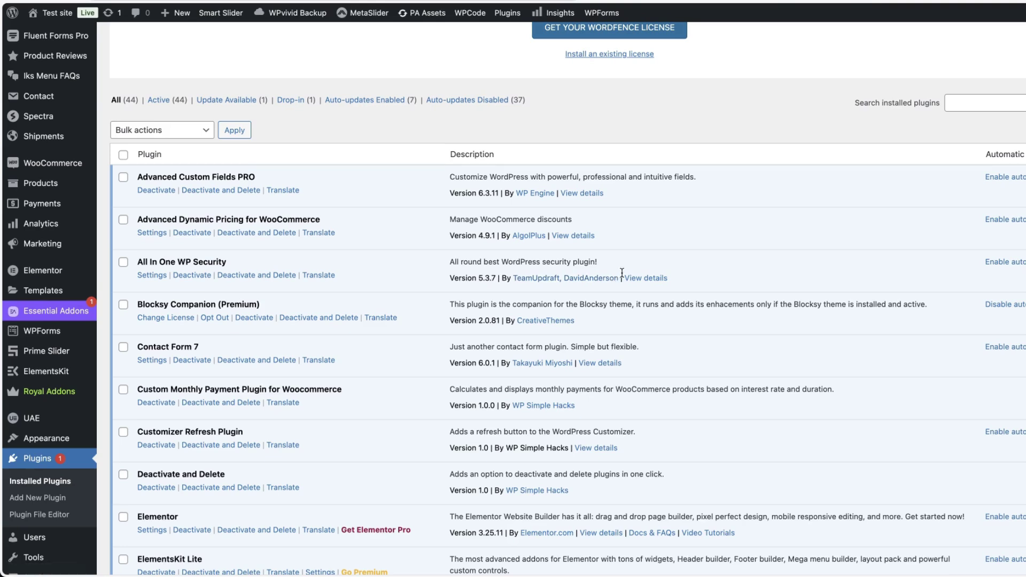
{"action": "scroll", "coordinate": [624, 275], "scroll_direction": "up", "scroll_amount": 1}
{"action": "scroll", "coordinate": [624, 275], "scroll_direction": "up", "scroll_amount": 7}
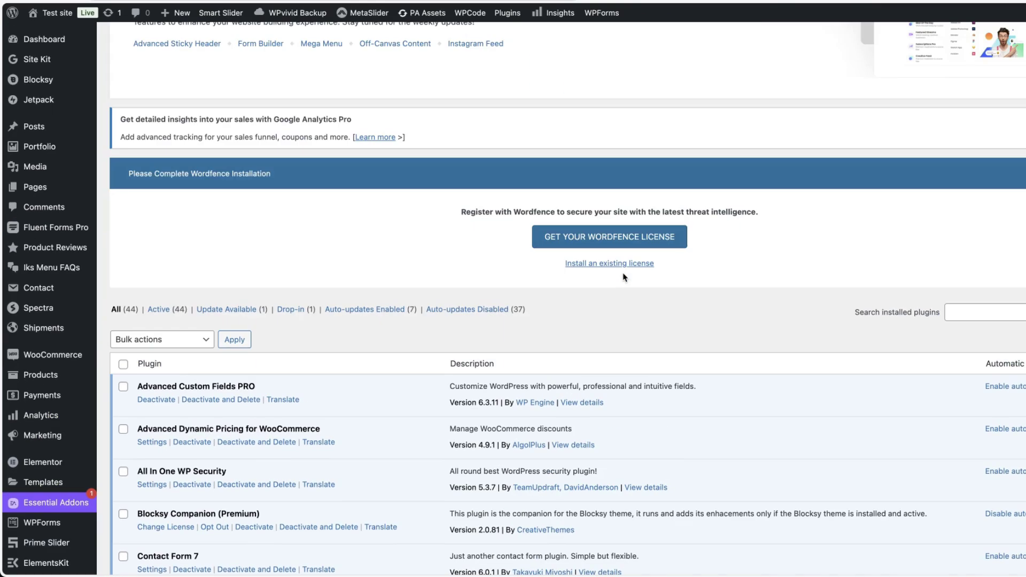
{"action": "scroll", "coordinate": [405, 315], "scroll_direction": "up", "scroll_amount": 14}
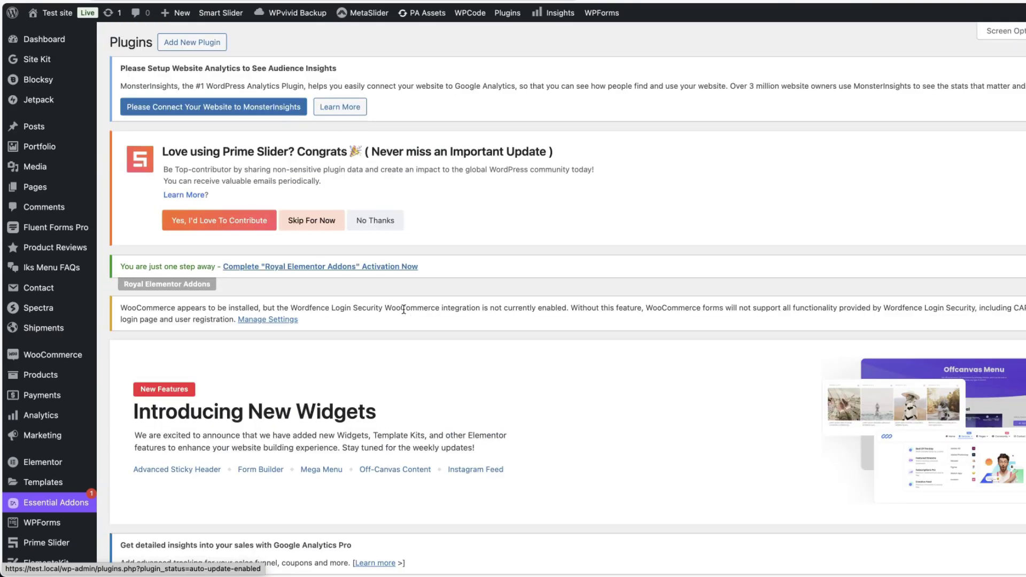
{"action": "left_click", "coordinate": [200, 43]}
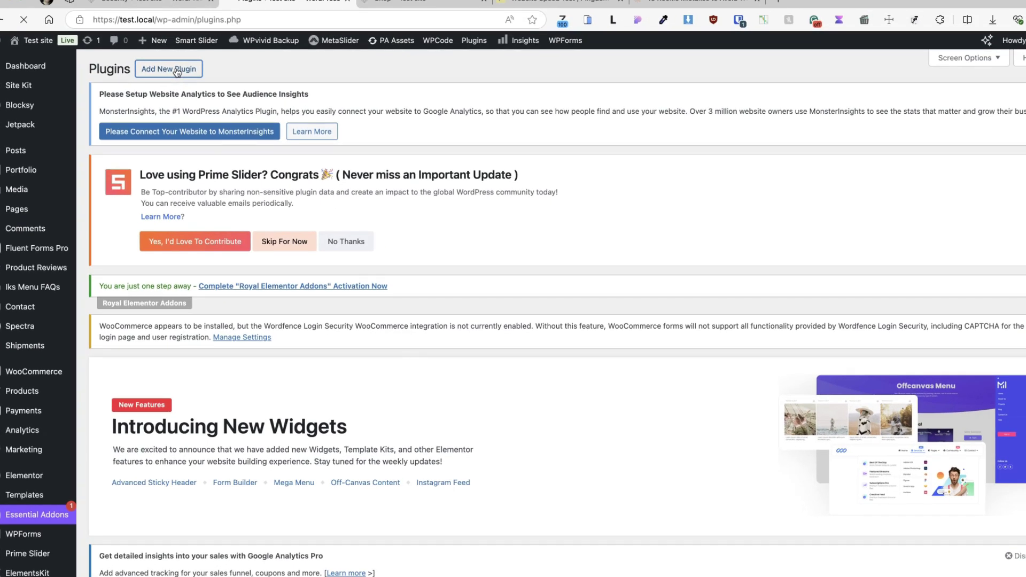
{"action": "scroll", "coordinate": [534, 267], "scroll_direction": "down", "scroll_amount": 15}
{"action": "left_click", "coordinate": [908, 127]}
{"action": "type", "text": "slid"}
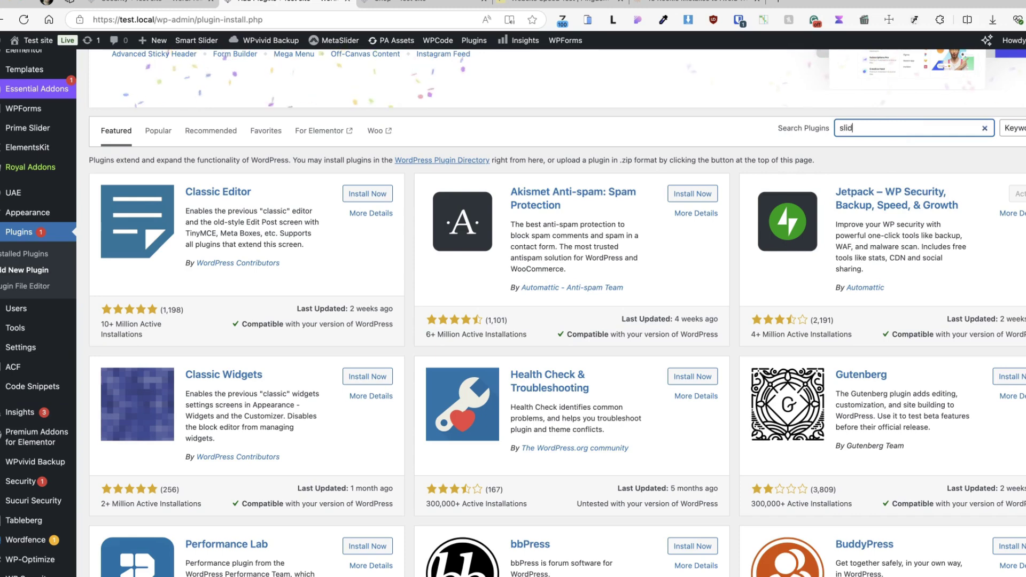
{"action": "type", "text": "er"}
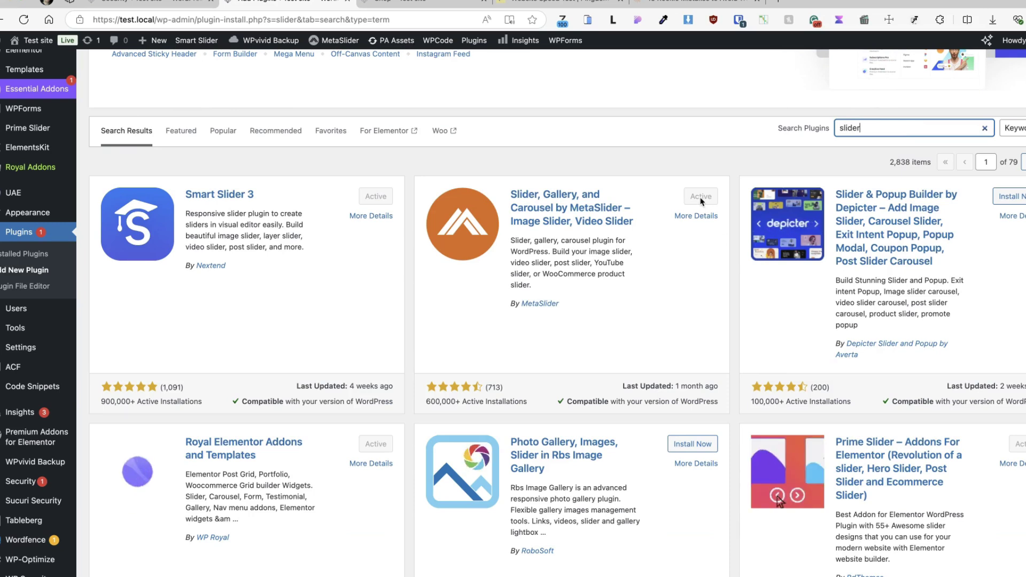
{"action": "scroll", "coordinate": [897, 291], "scroll_direction": "down", "scroll_amount": 2}
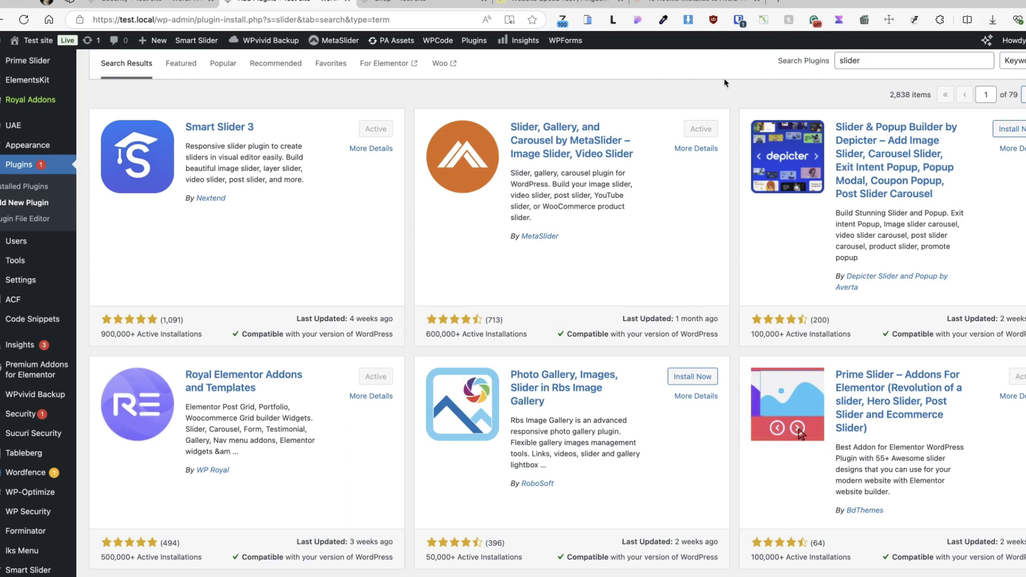
Return to the admin dashboard and run Performance-Analyser on it to check its requests and load times.
{"action": "scroll", "coordinate": [725, 83], "scroll_direction": "up", "scroll_amount": 10}
{"action": "left_click", "coordinate": [39, 108]}
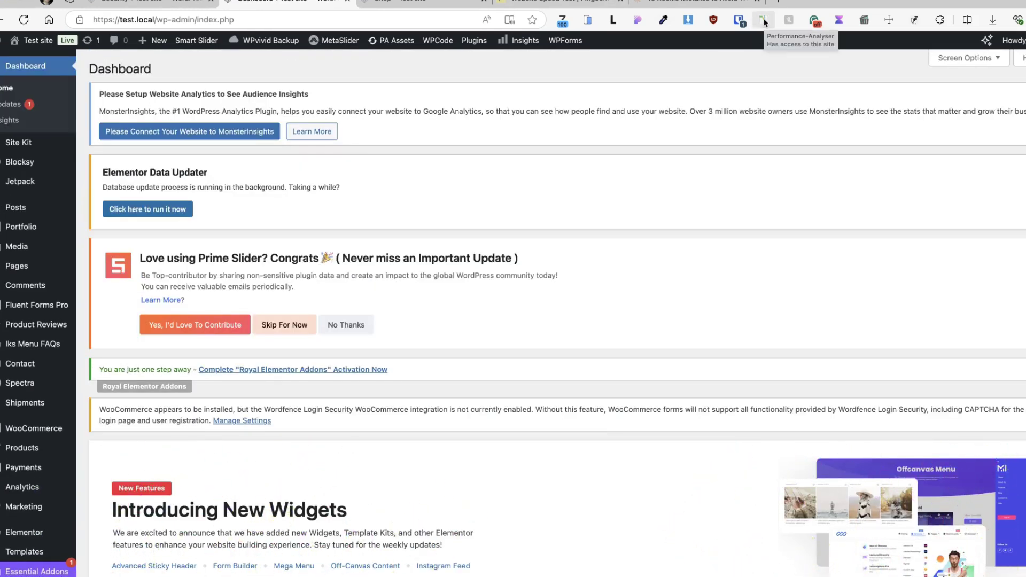
{"action": "left_click", "coordinate": [764, 21]}
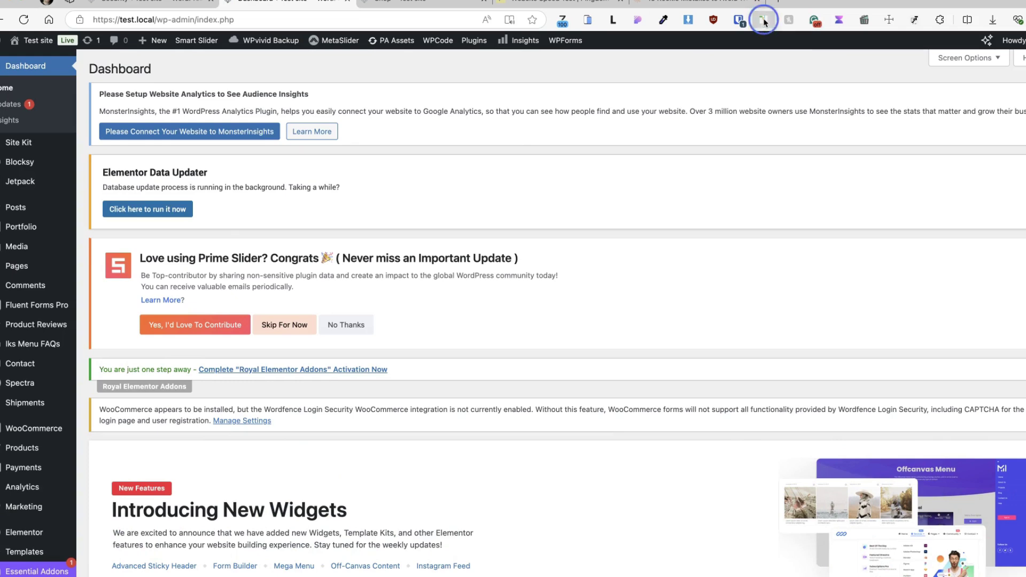
{"action": "double_click", "coordinate": [113, 112]}
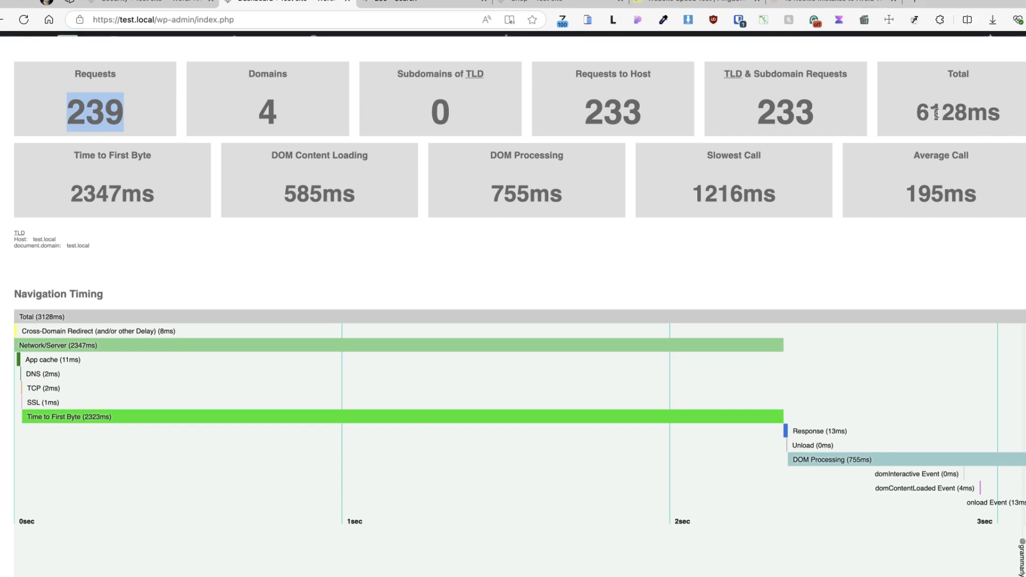
{"action": "left_click", "coordinate": [570, 197]}
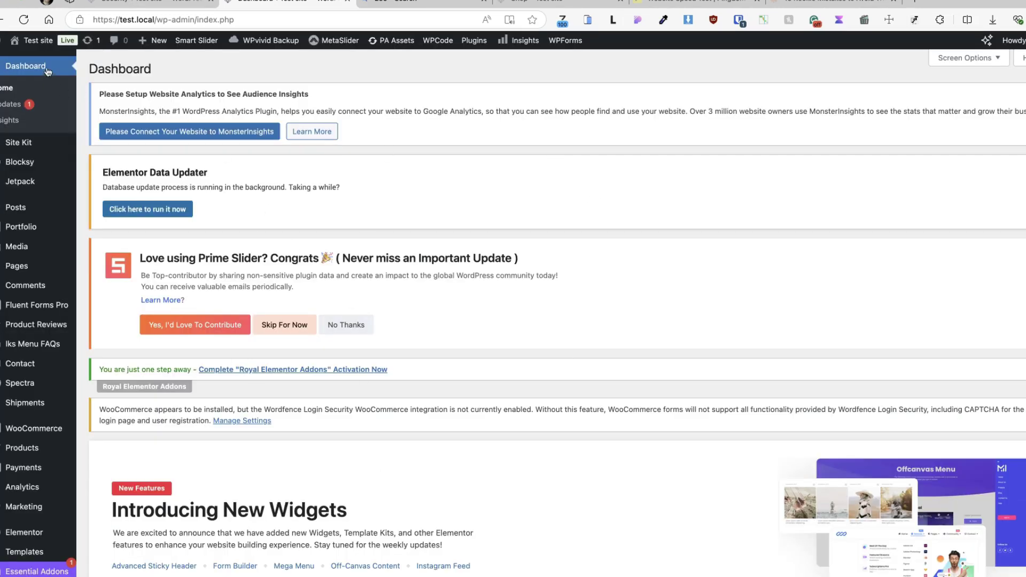
Open the Test site front page in a new tab and run Performance-Analyser on it.
{"action": "middle_click", "coordinate": [37, 40]}
{"action": "left_click", "coordinate": [566, 3]}
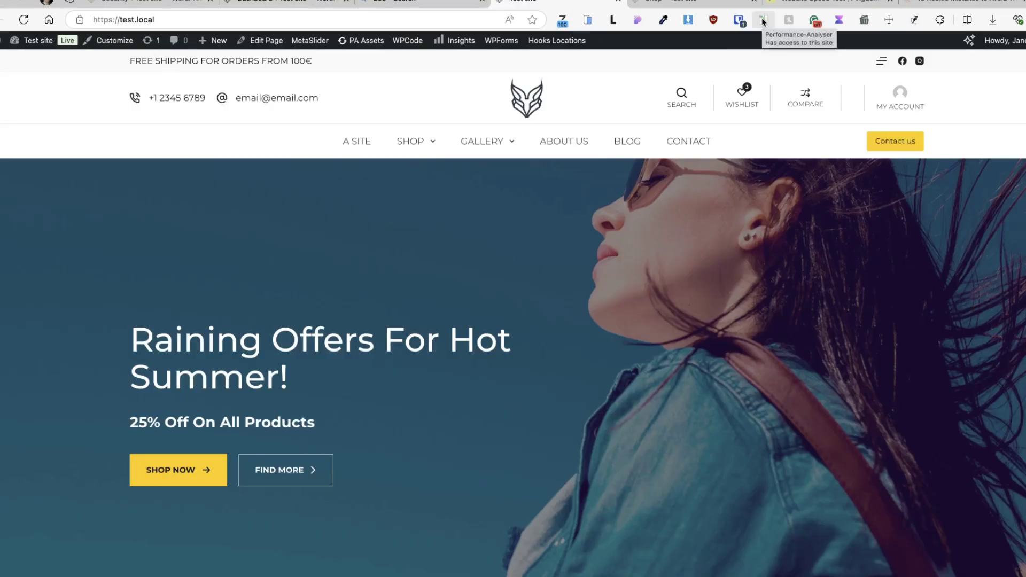
{"action": "left_click", "coordinate": [762, 20]}
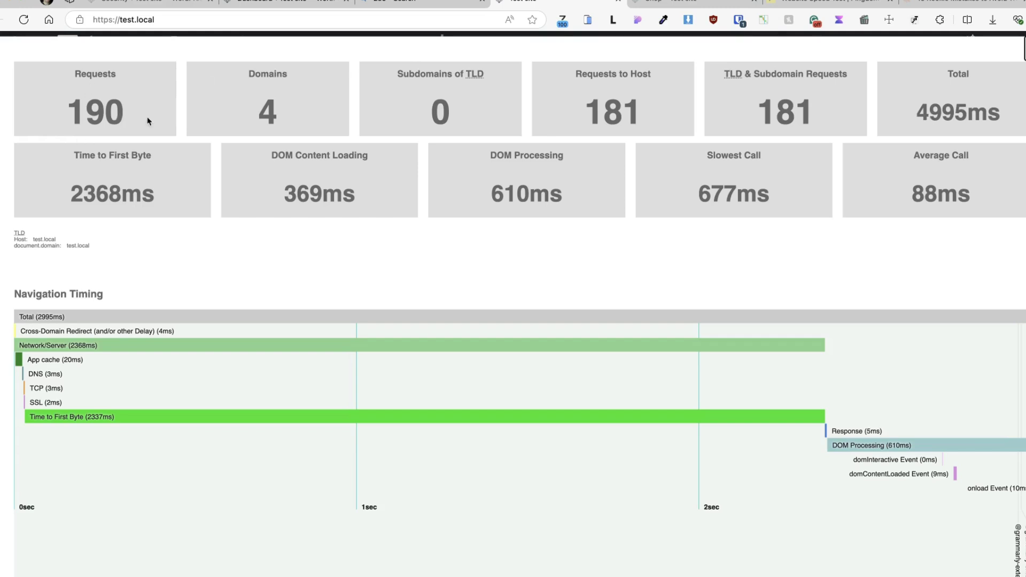
Go back to the admin dashboard and open the list of installed plugins.
{"action": "left_click", "coordinate": [283, 3]}
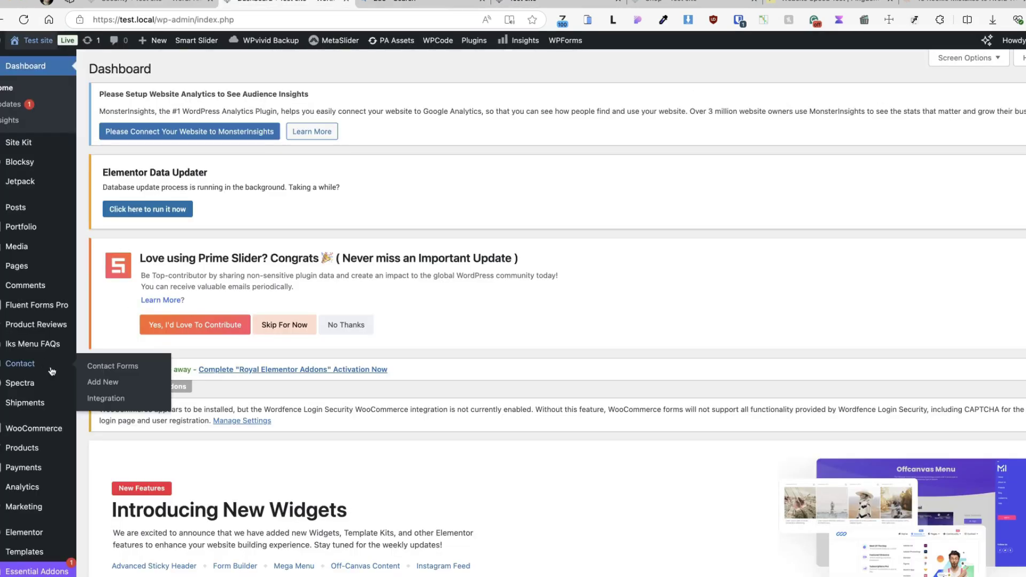
{"action": "mouse_move", "coordinate": [48, 491]}
{"action": "scroll", "coordinate": [48, 491], "scroll_direction": "down", "scroll_amount": 4}
{"action": "mouse_move", "coordinate": [50, 331]}
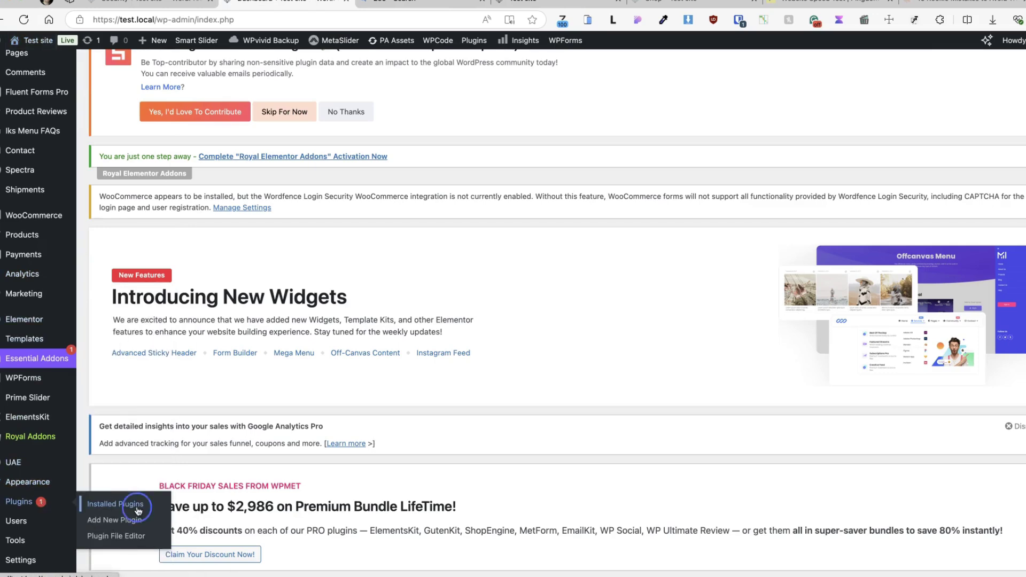
{"action": "left_click", "coordinate": [136, 506]}
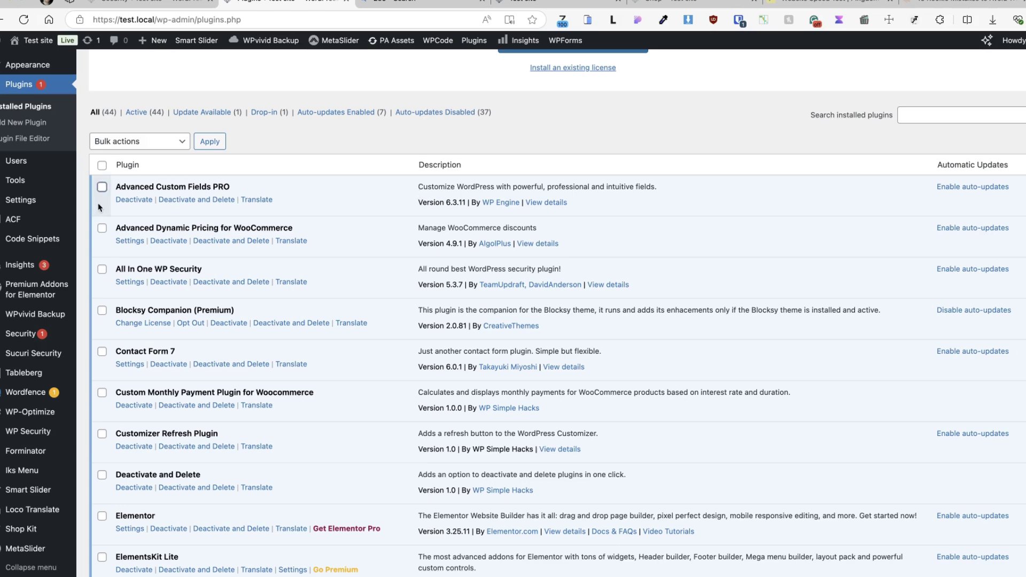
Select the redundant plugins, including All In One WP Security, Contact Form 7, Ultimate Addons for Elementor - Lite and WPForms Lite, and bulk-deactivate them.
{"action": "scroll", "coordinate": [106, 213], "scroll_direction": "down", "scroll_amount": 1}
{"action": "left_click", "coordinate": [102, 228]}
{"action": "left_click", "coordinate": [102, 310]}
{"action": "scroll", "coordinate": [116, 331], "scroll_direction": "down", "scroll_amount": 1}
{"action": "scroll", "coordinate": [116, 331], "scroll_direction": "down", "scroll_amount": 1}
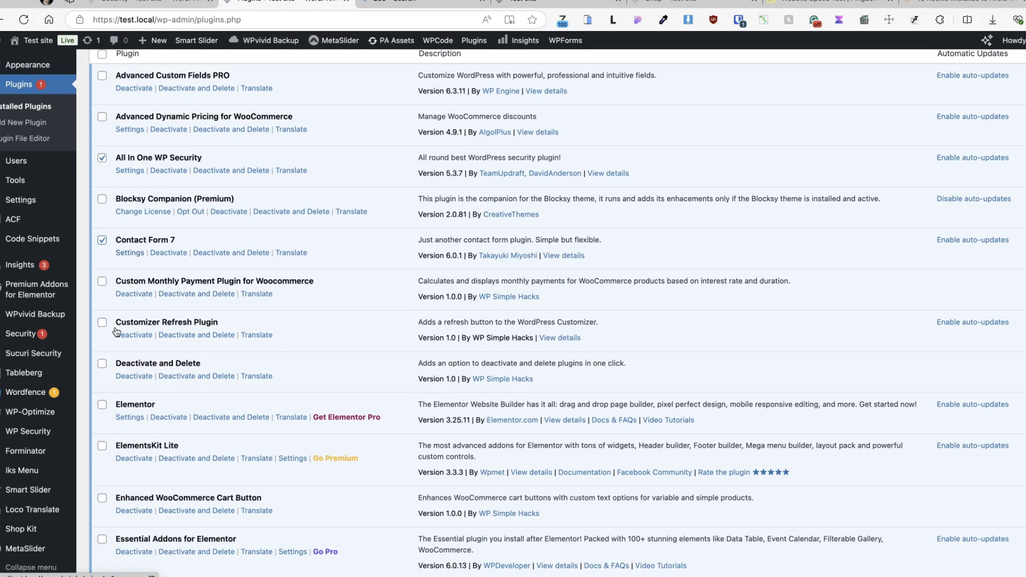
{"action": "left_click", "coordinate": [102, 322]}
{"action": "scroll", "coordinate": [107, 326], "scroll_direction": "down", "scroll_amount": 20}
{"action": "left_click", "coordinate": [140, 523]}
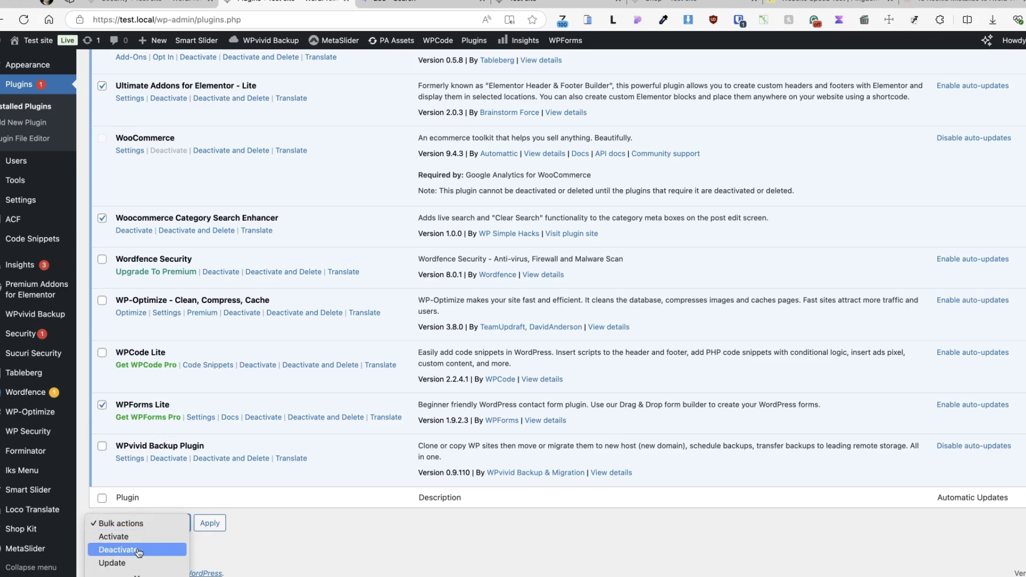
{"action": "left_click", "coordinate": [196, 532]}
{"action": "left_click", "coordinate": [196, 529]}
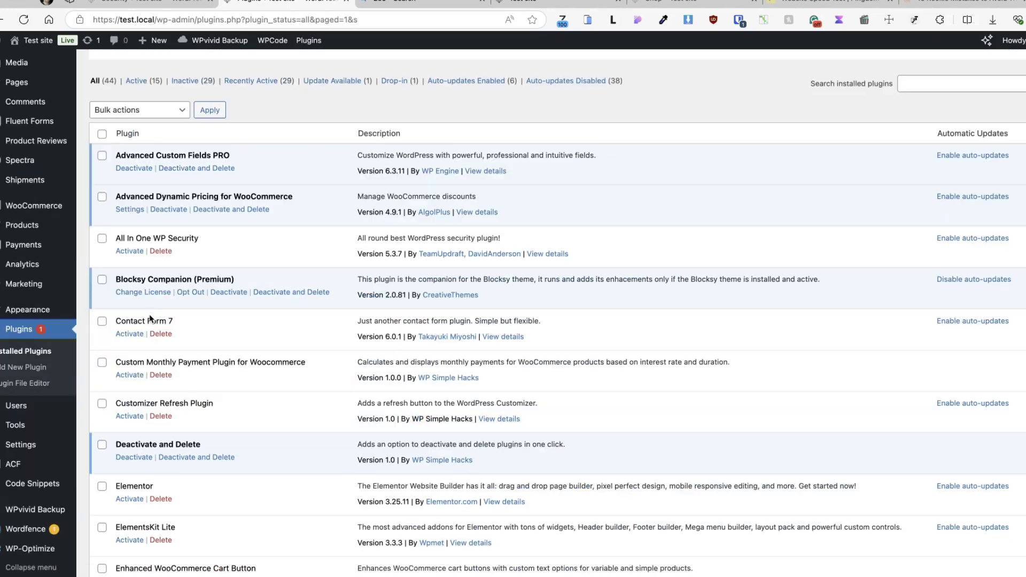
Select the deactivated plugins, including All In One WP Security, Contact Form 7, Customizer Refresh Plugin, Elementor, Tableberg and WPForms Lite, and bulk-delete them.
{"action": "scroll", "coordinate": [143, 314], "scroll_direction": "down", "scroll_amount": 5}
{"action": "left_click", "coordinate": [102, 238]}
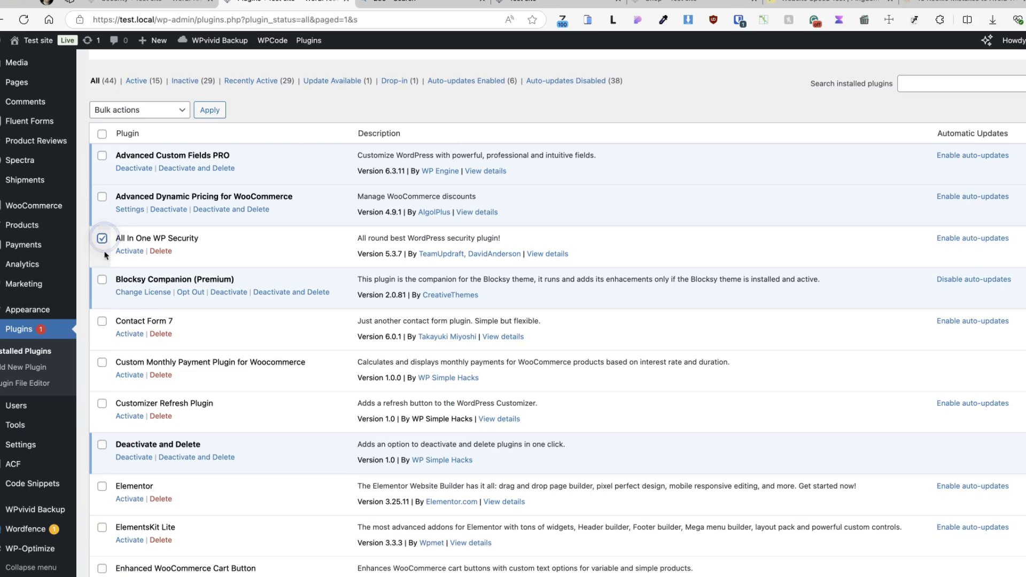
{"action": "left_click", "coordinate": [102, 321]}
{"action": "left_click", "coordinate": [102, 403]}
{"action": "scroll", "coordinate": [107, 363], "scroll_direction": "down", "scroll_amount": 3}
{"action": "left_click", "coordinate": [102, 341]}
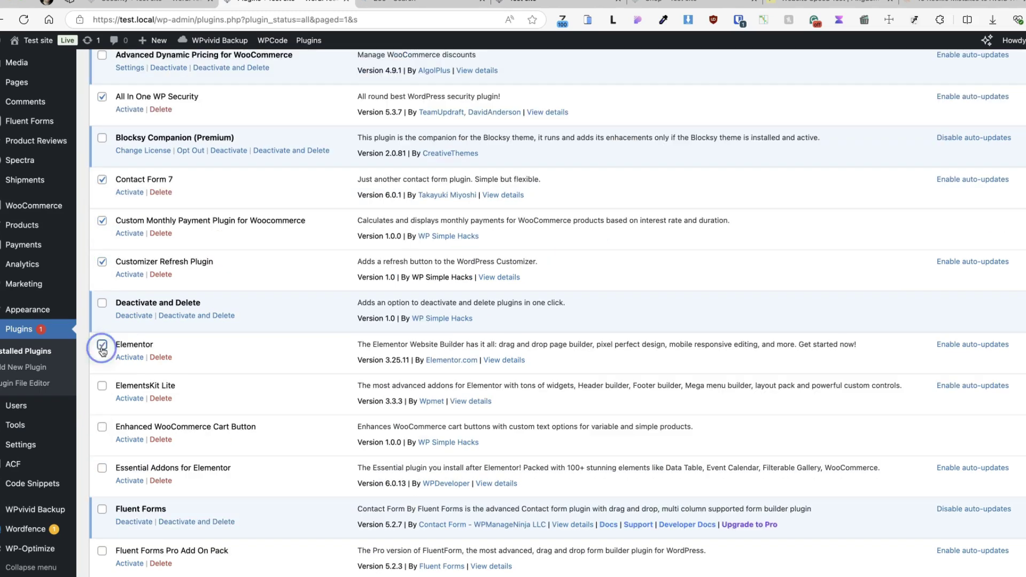
{"action": "left_click", "coordinate": [133, 523]}
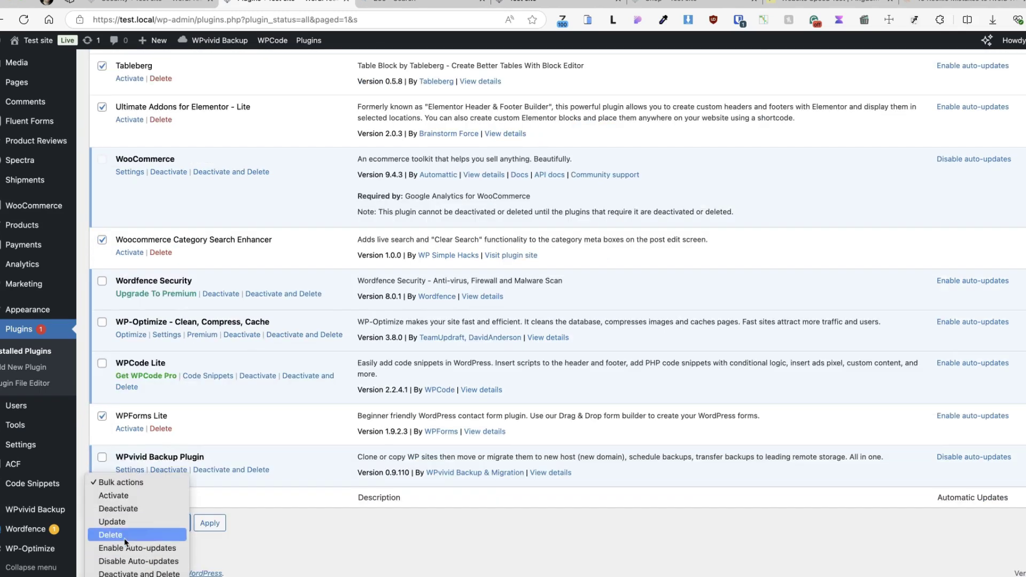
{"action": "left_click", "coordinate": [115, 533]}
{"action": "left_click", "coordinate": [208, 523]}
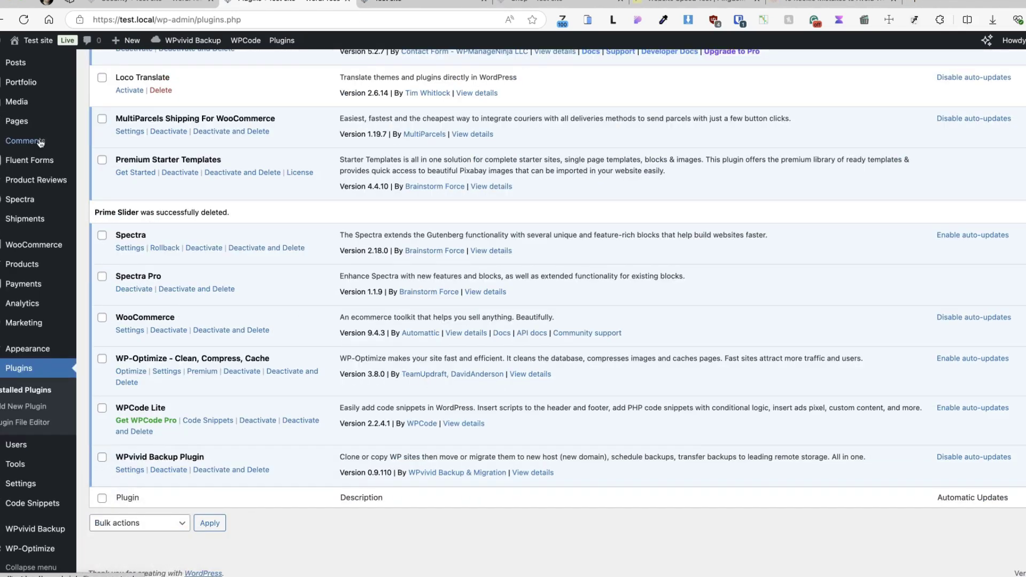
Open the admin dashboard and run Performance-Analyser on it to check its requests and load times after the cleanup.
{"action": "scroll", "coordinate": [39, 143], "scroll_direction": "up", "scroll_amount": 2}
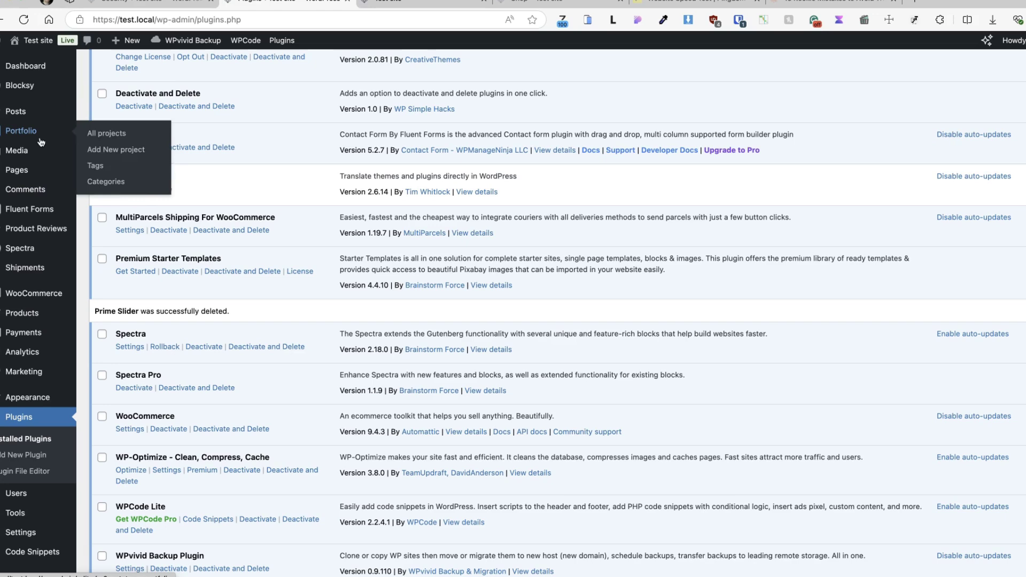
{"action": "left_click", "coordinate": [16, 74]}
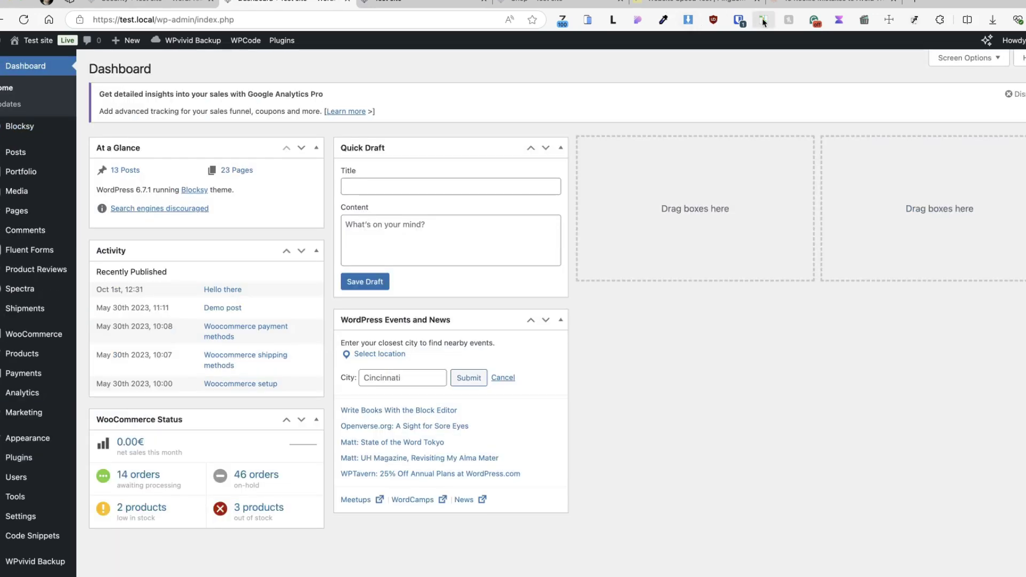
{"action": "left_click", "coordinate": [763, 20]}
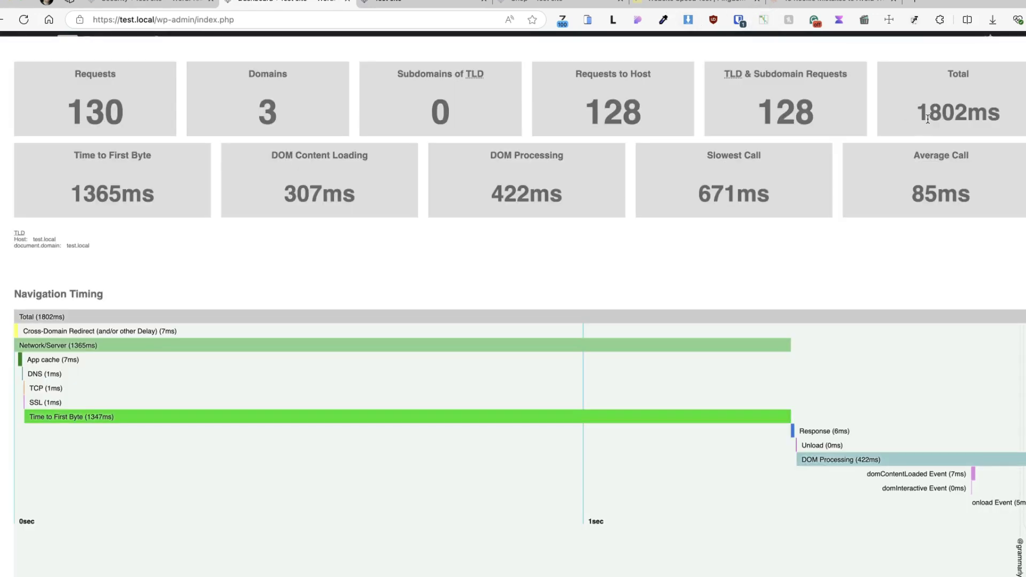
Reload the Test site front page, run Performance-Analyser on it and compare its figures with the dashboard's results.
{"action": "left_click", "coordinate": [396, 3]}
{"action": "left_click", "coordinate": [24, 19]}
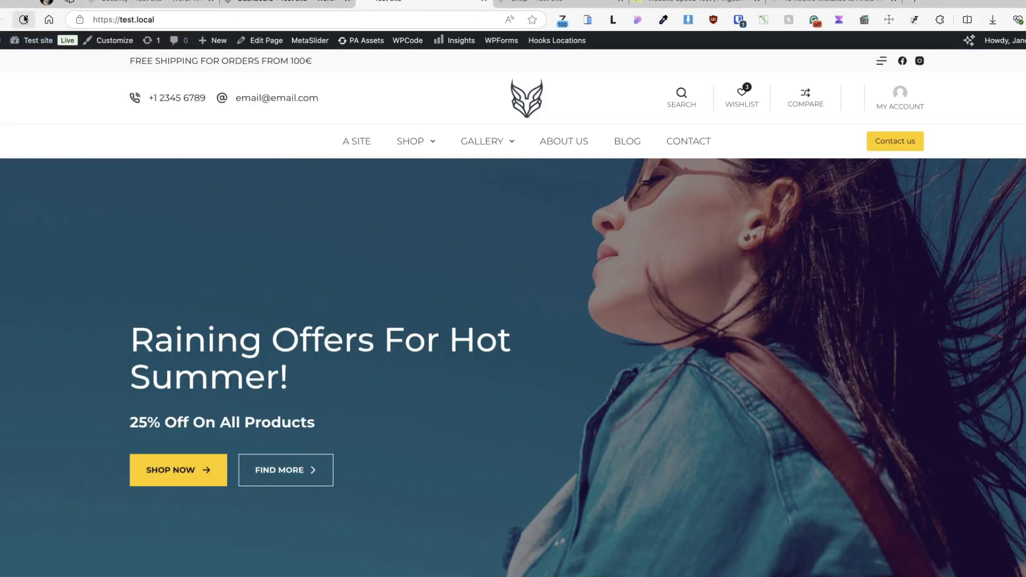
{"action": "left_click", "coordinate": [763, 20]}
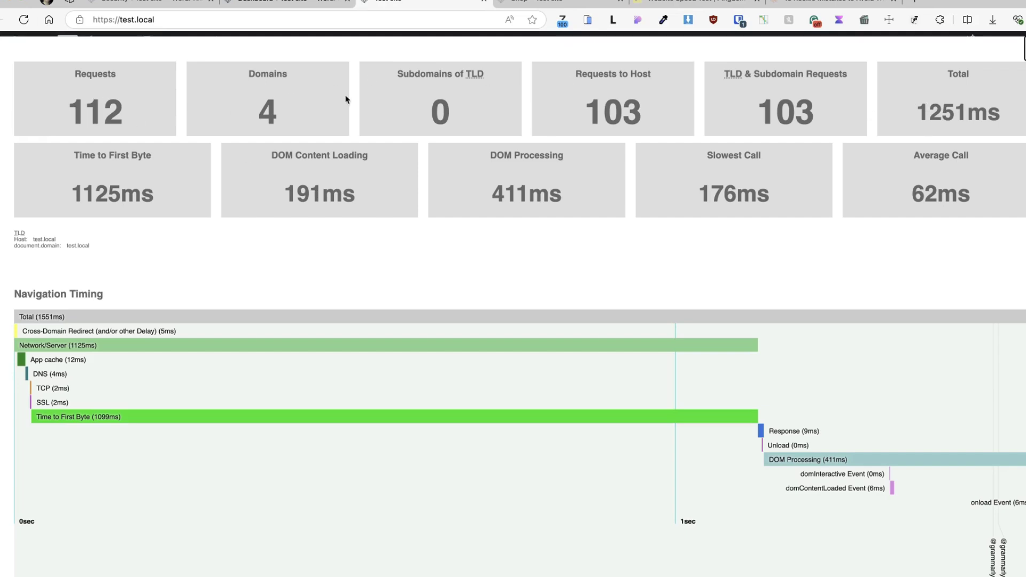
{"action": "key", "text": "ctrl+shift+Tab"}
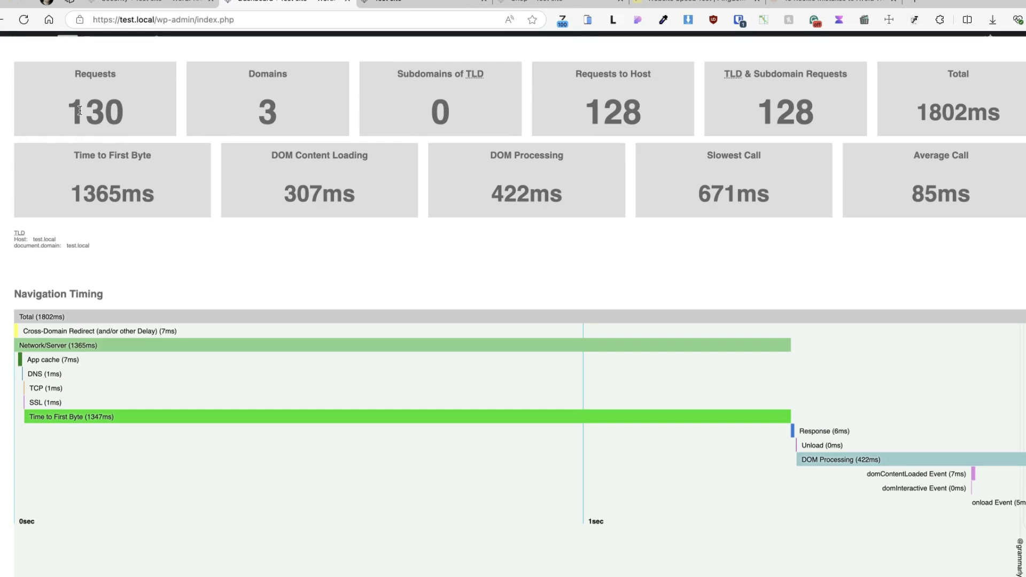
{"action": "left_click", "coordinate": [990, 35]}
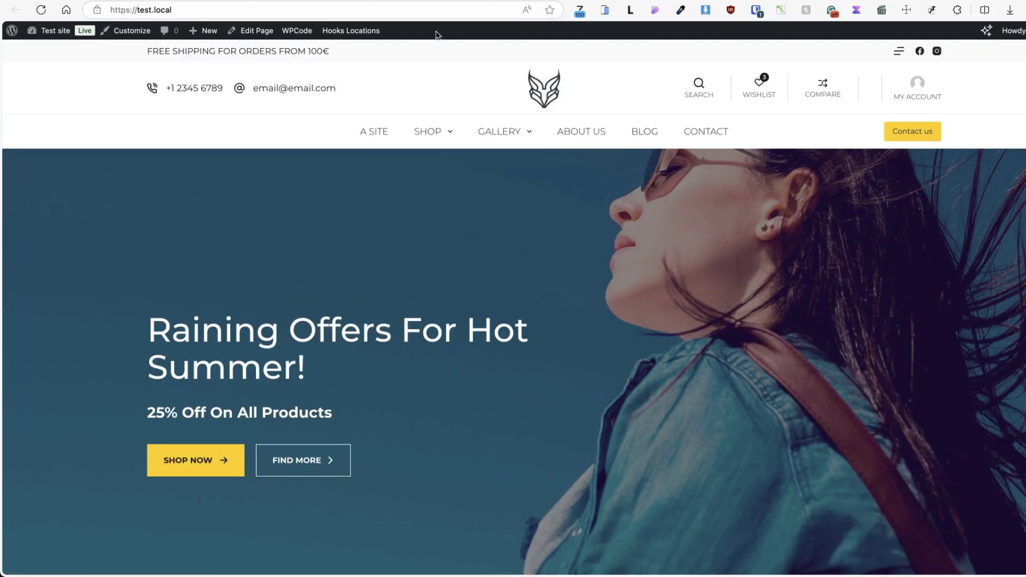
Open the WooCommerce product categories and add a new top-level category named Computers.
{"action": "mouse_move", "coordinate": [439, 138]}
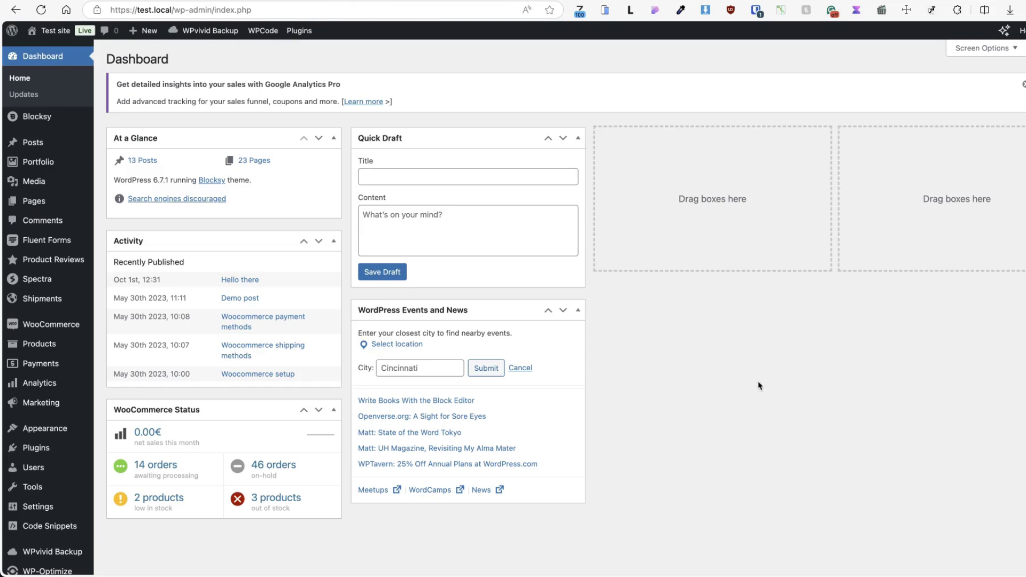
{"action": "mouse_move", "coordinate": [29, 334]}
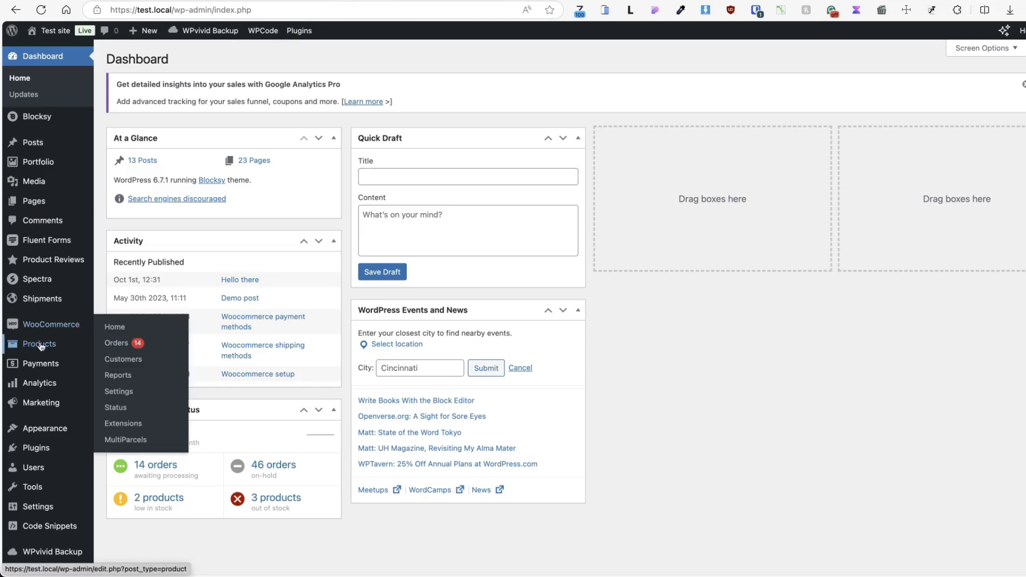
{"action": "left_click", "coordinate": [130, 379]}
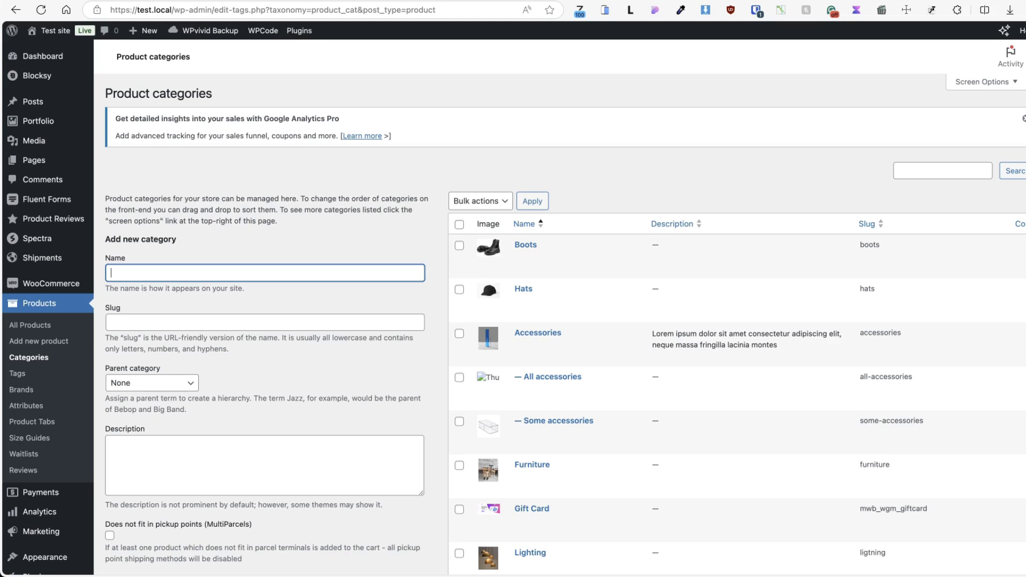
{"action": "type", "text": "Compu"}
{"action": "scroll", "coordinate": [264, 321], "scroll_direction": "down", "scroll_amount": 5}
{"action": "left_click", "coordinate": [161, 432]}
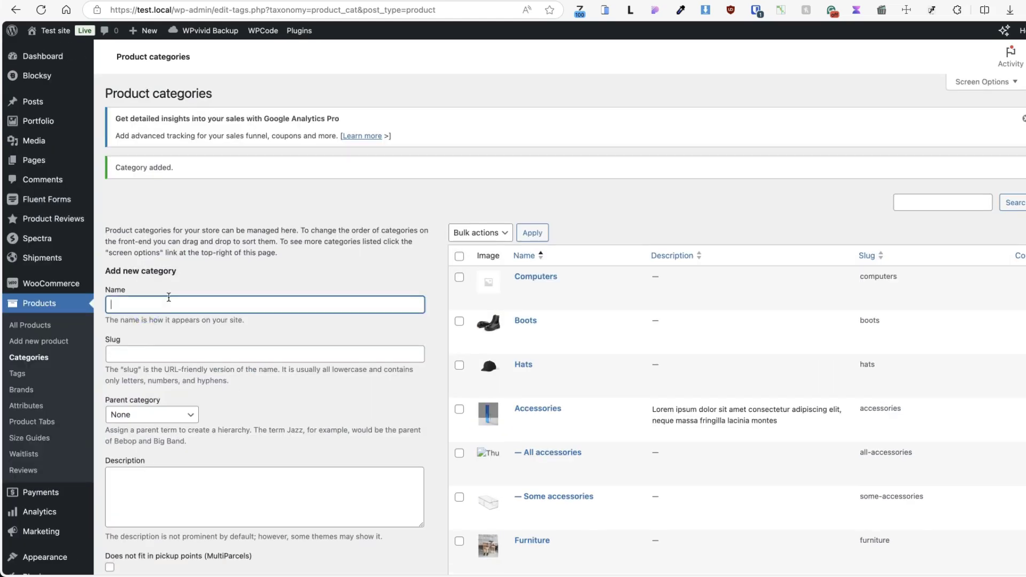
Add a product category named Laptops with Computers as its parent category.
{"action": "type", "text": "Laptops"}
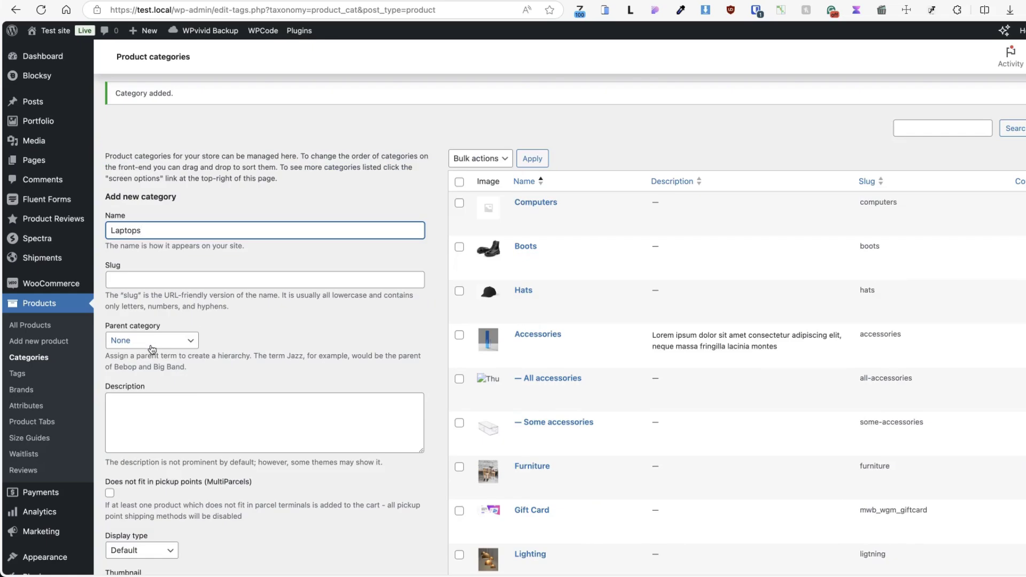
{"action": "left_click", "coordinate": [151, 340]}
{"action": "left_click", "coordinate": [131, 350]}
{"action": "scroll", "coordinate": [293, 318], "scroll_direction": "down", "scroll_amount": 1}
{"action": "scroll", "coordinate": [293, 317], "scroll_direction": "down", "scroll_amount": 5}
{"action": "left_click", "coordinate": [140, 240]}
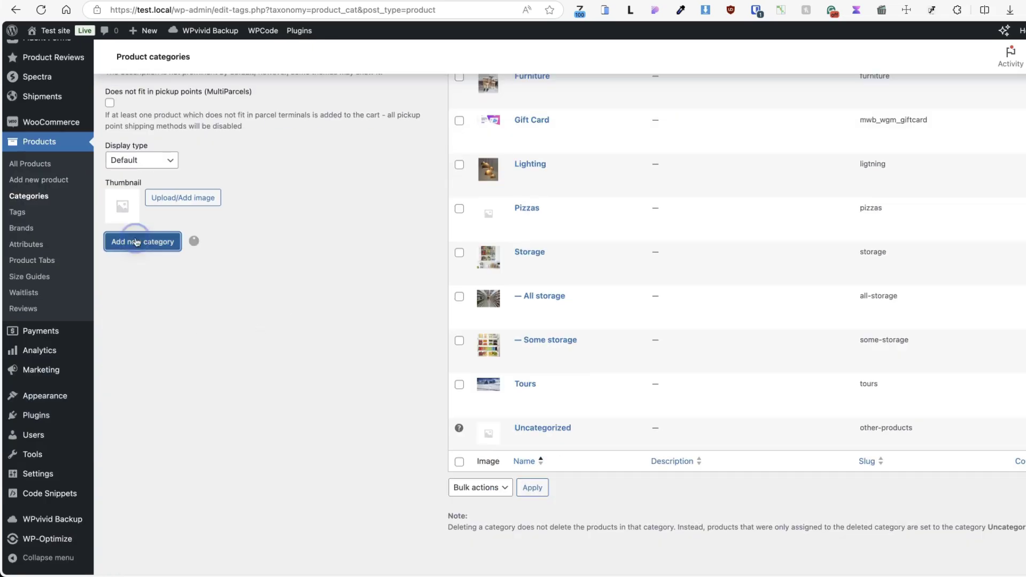
{"action": "scroll", "coordinate": [328, 213], "scroll_direction": "up", "scroll_amount": 6}
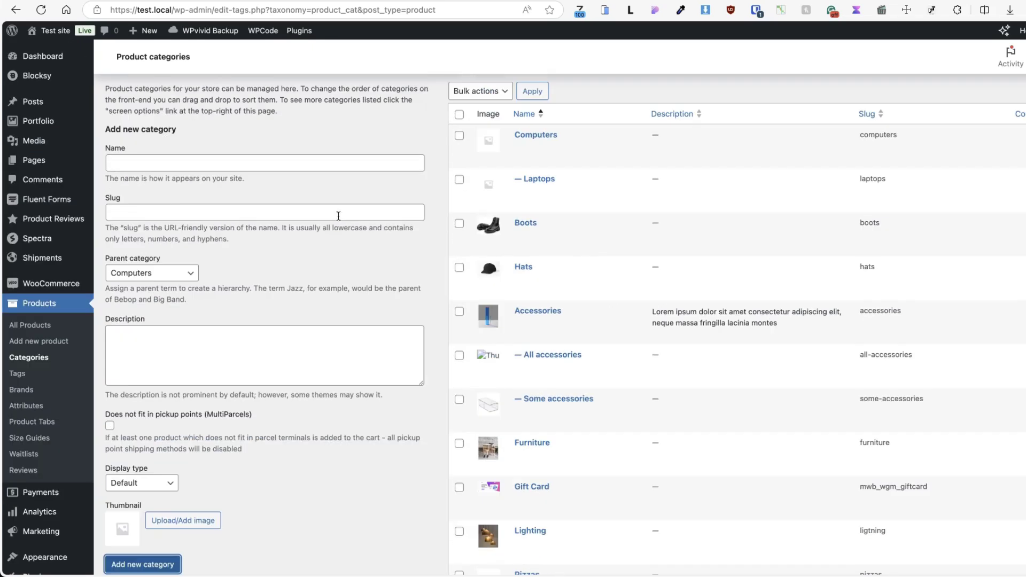
Create a new product named "Macbook Air", assign it to the Laptops category and set a laptop picture as its product image.
{"action": "left_click", "coordinate": [54, 342]}
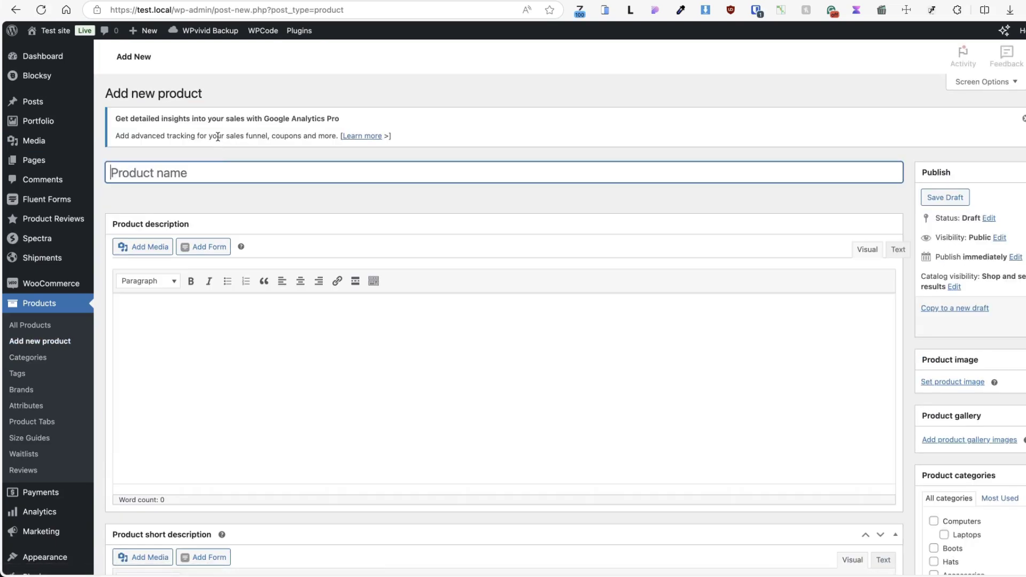
{"action": "type", "text": "Macbook Air"}
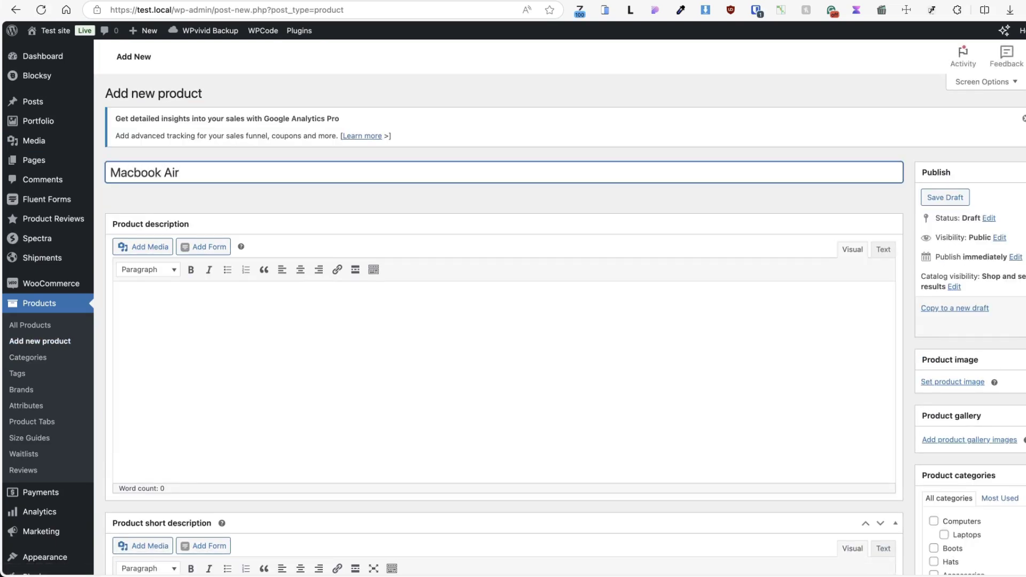
{"action": "scroll", "coordinate": [956, 291], "scroll_direction": "down", "scroll_amount": 5}
{"action": "left_click", "coordinate": [944, 288]}
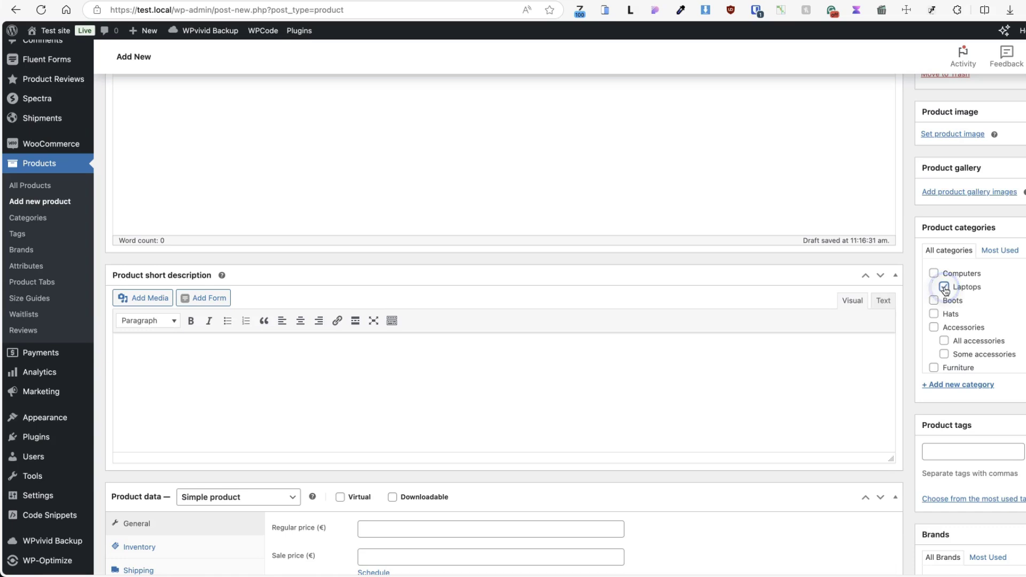
{"action": "scroll", "coordinate": [962, 385], "scroll_direction": "down", "scroll_amount": 3}
{"action": "left_click", "coordinate": [952, 134]}
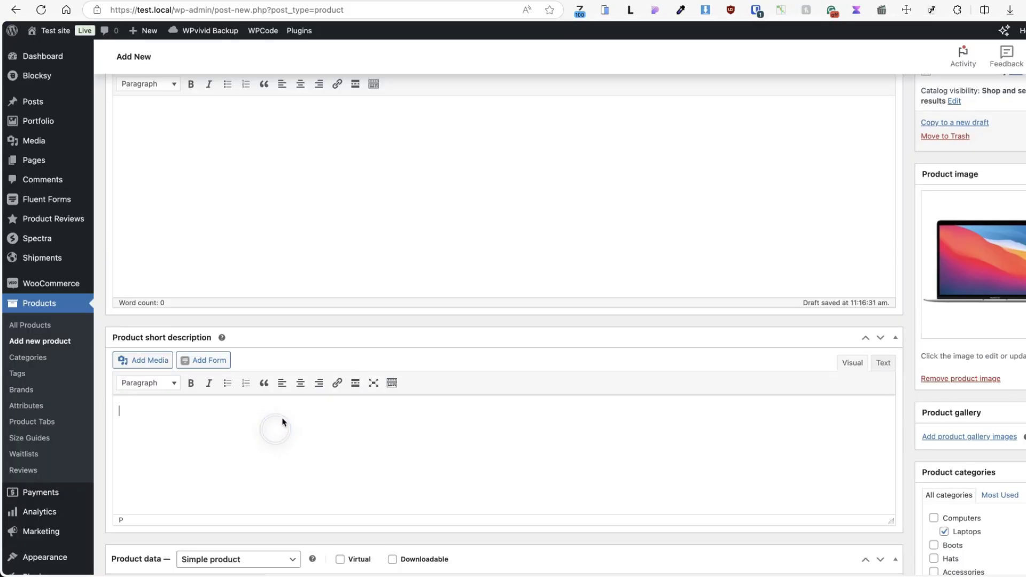
Fill the product's short description with placeholder text starting "Primis est torquent porttitor" and set the regular price to 999 €.
{"action": "type", "text": "Primis est torquent porttitor penatibus feugiat risus conubia semper urna fusce integer vehicula, posuere maecenas lectus pellentesque hac ultricies non tellus luctus nostra."}
{"action": "scroll", "coordinate": [373, 402], "scroll_direction": "down", "scroll_amount": 5}
{"action": "left_click", "coordinate": [373, 316]}
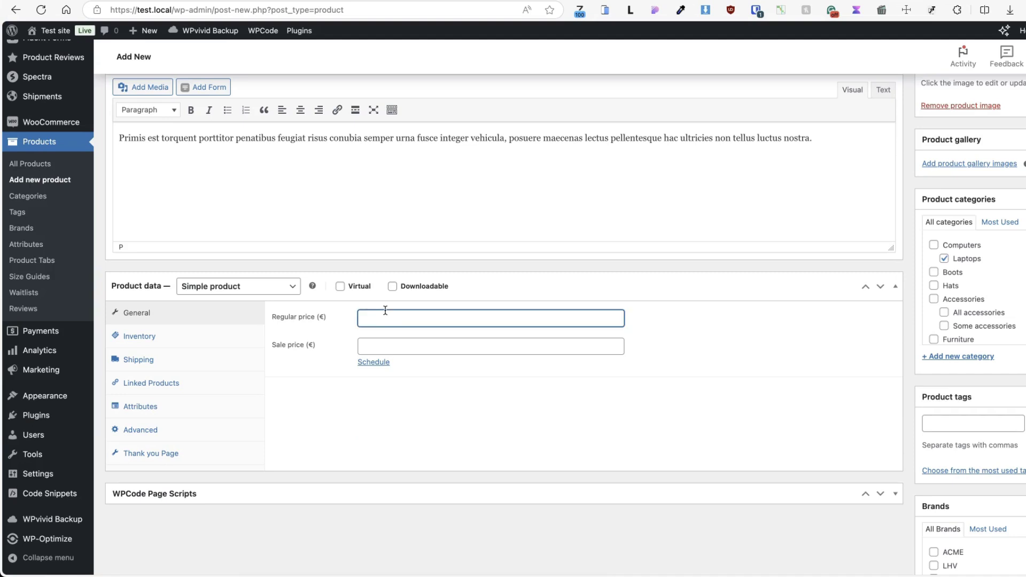
{"action": "type", "text": "1199"}
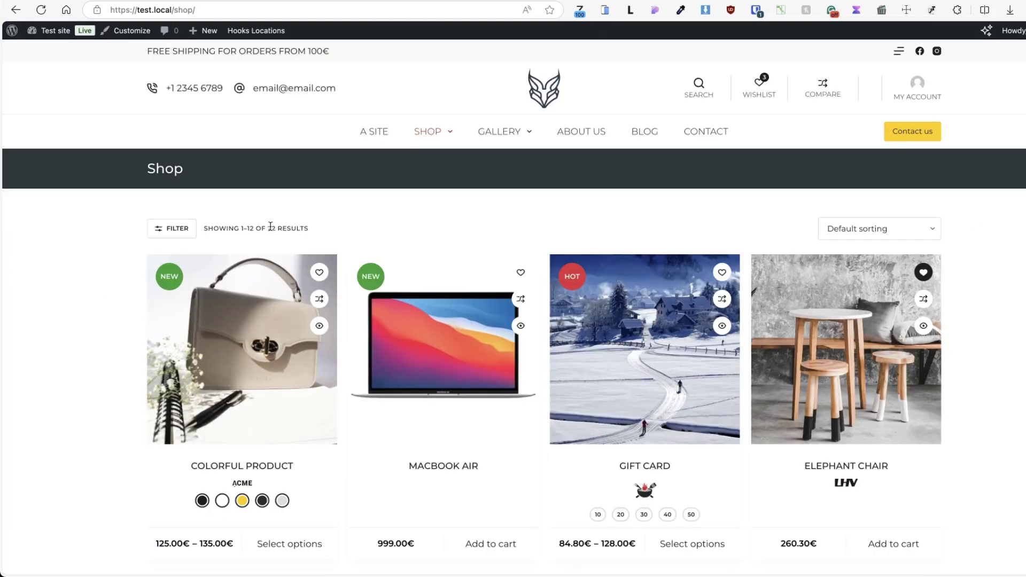
View the Computers category in the shop and open its Laptops subcategory to check the Macbook Air listing.
{"action": "mouse_move", "coordinate": [427, 132]}
{"action": "left_click", "coordinate": [726, 178]}
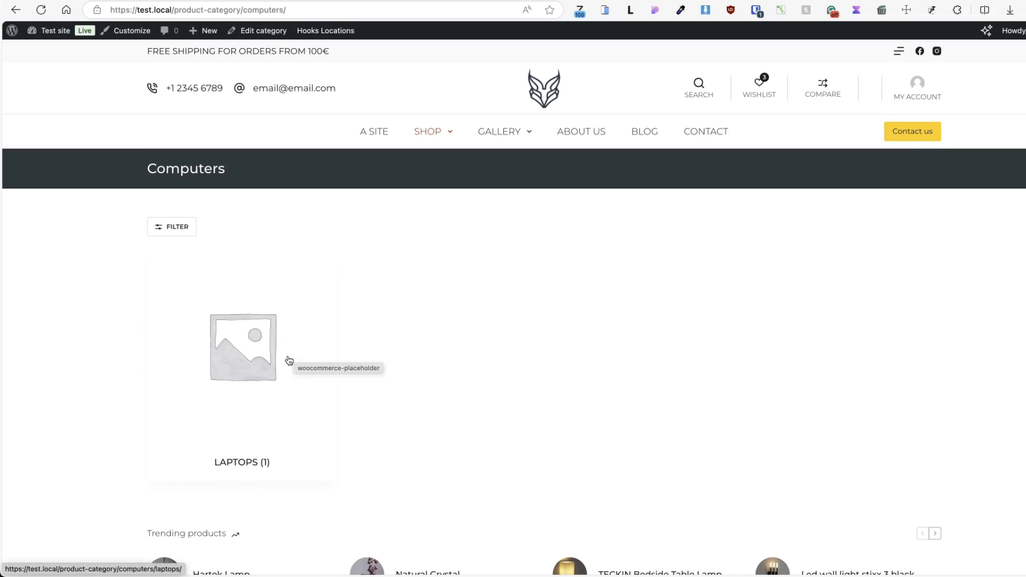
{"action": "left_click", "coordinate": [246, 331]}
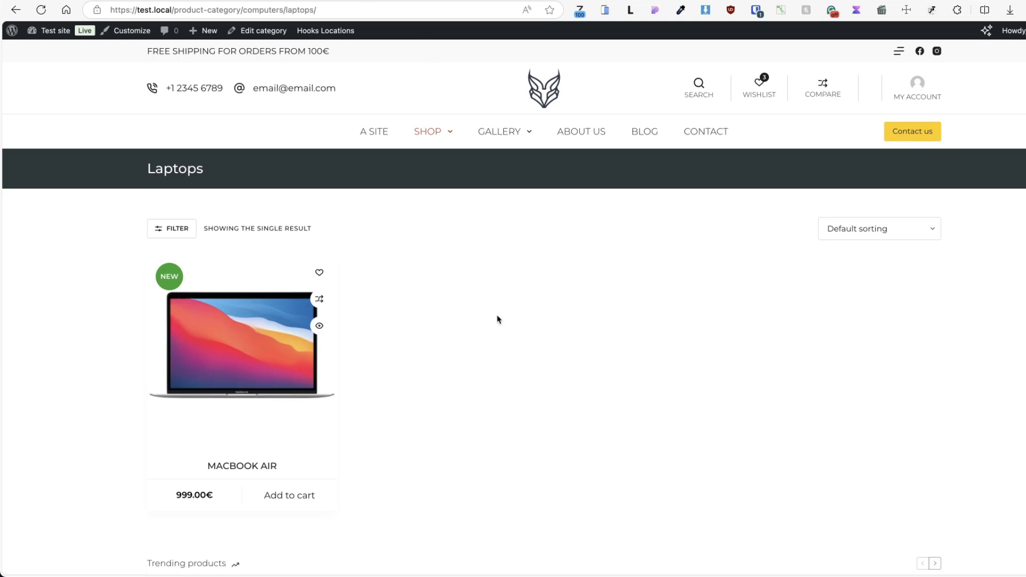
Return to the Computers category, customize the WooCommerce product catalog to show products as the category display, and publish.
{"action": "key", "text": "alt+Left"}
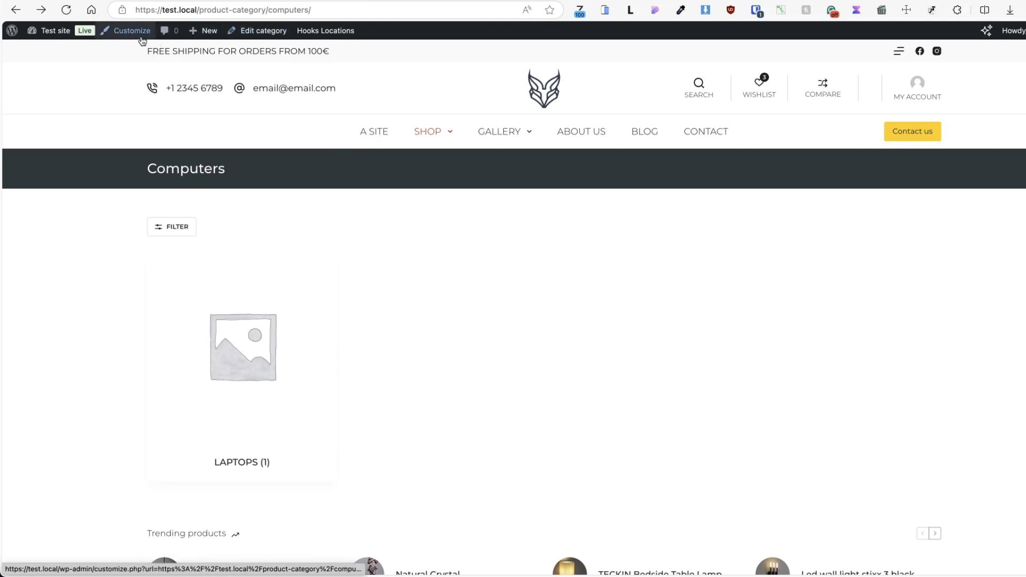
{"action": "left_click", "coordinate": [127, 31]}
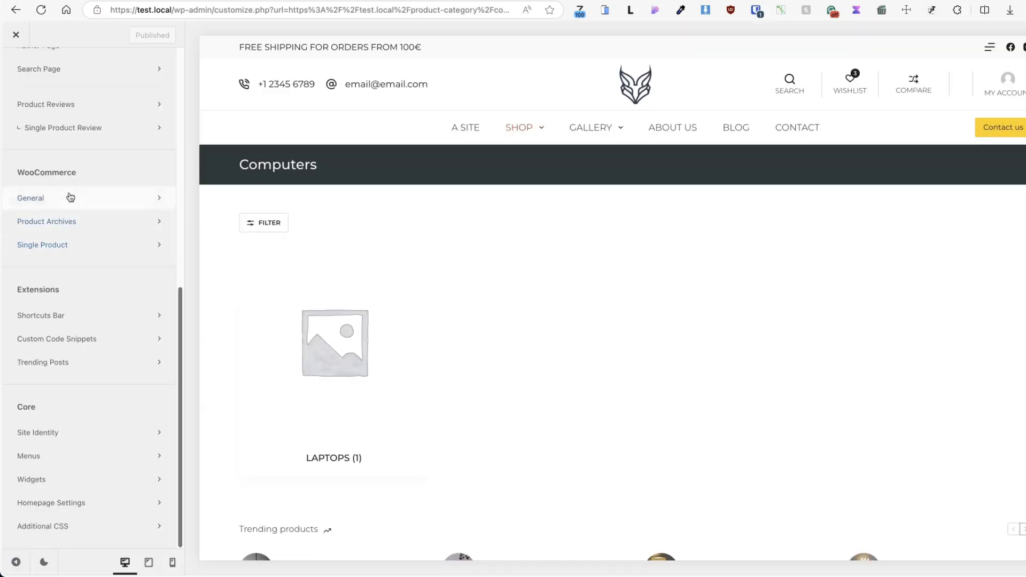
{"action": "left_click", "coordinate": [72, 223]}
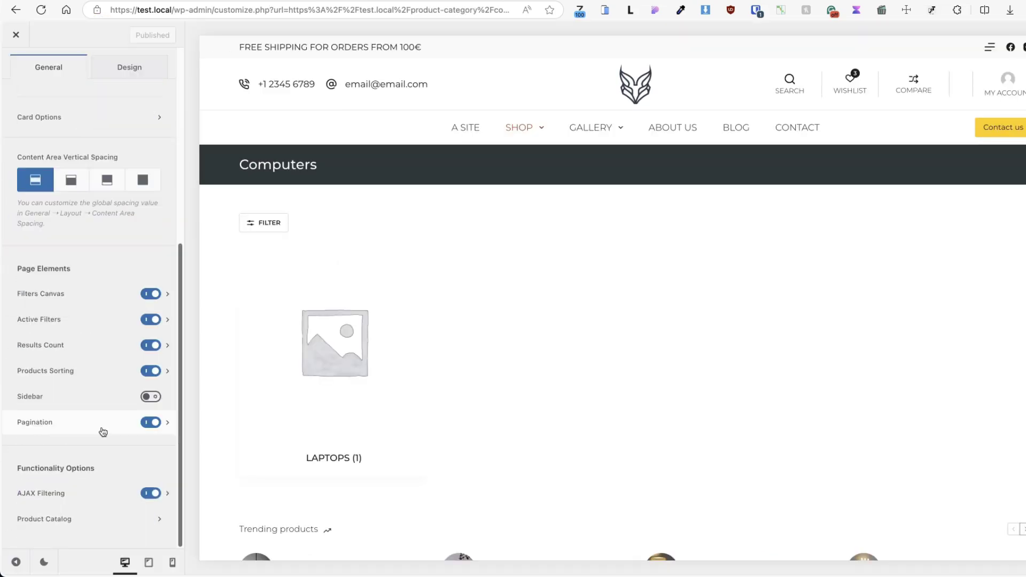
{"action": "left_click", "coordinate": [131, 521]}
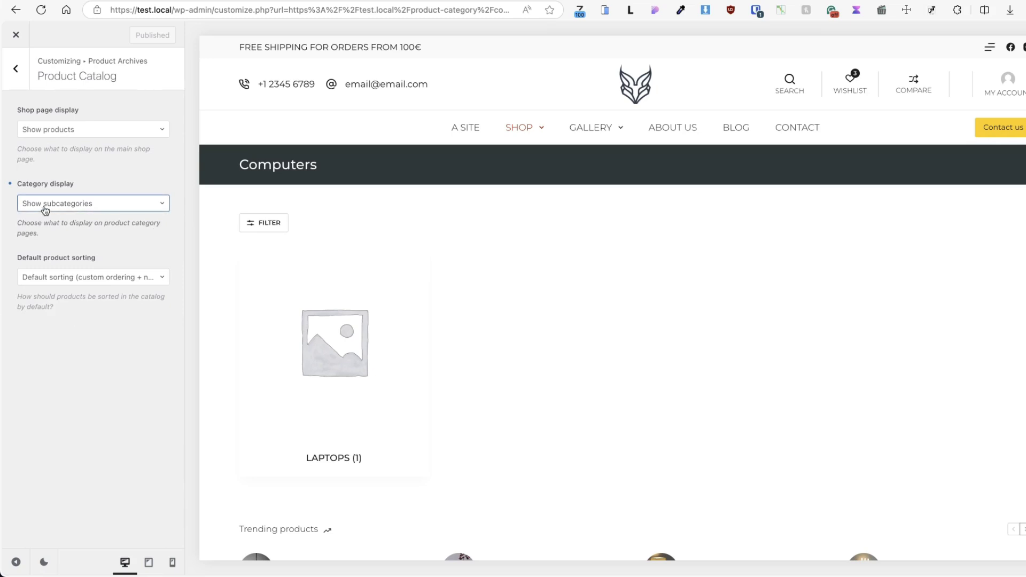
{"action": "left_click", "coordinate": [82, 206]}
{"action": "left_click", "coordinate": [69, 227]}
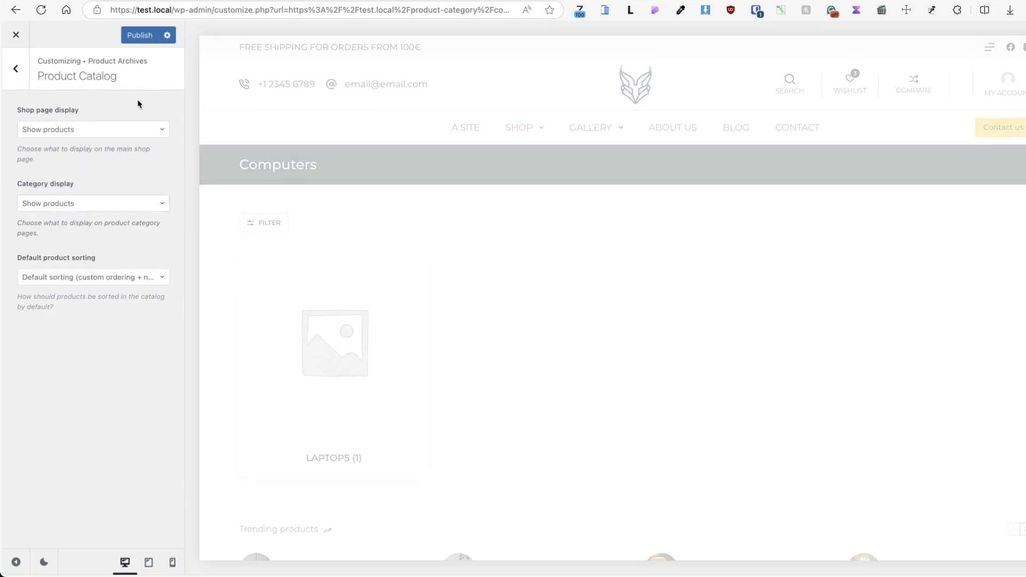
{"action": "left_click", "coordinate": [140, 36]}
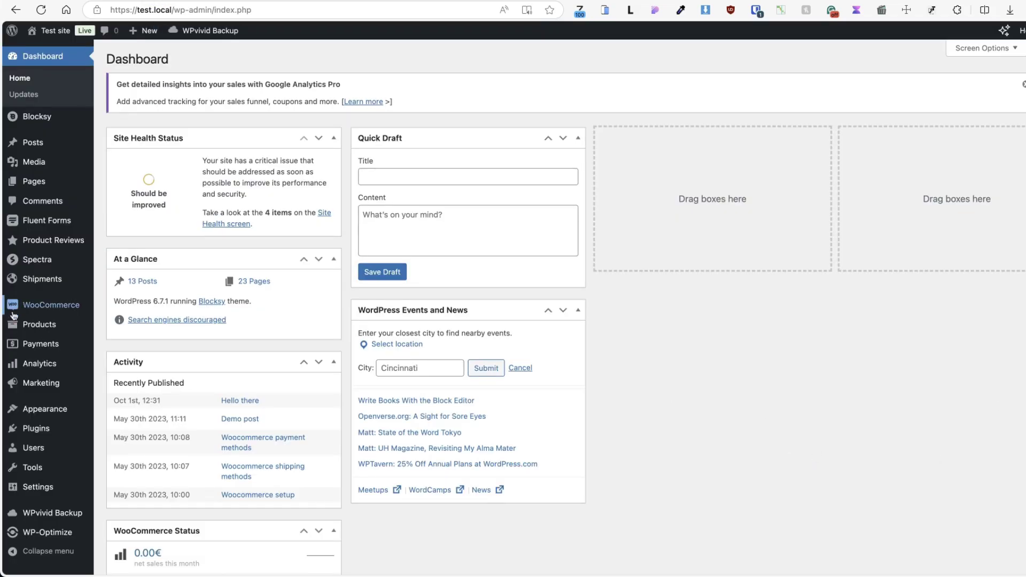
Open the Boots product category for editing and look at its display type options.
{"action": "mouse_move", "coordinate": [37, 324]}
{"action": "left_click", "coordinate": [123, 361]}
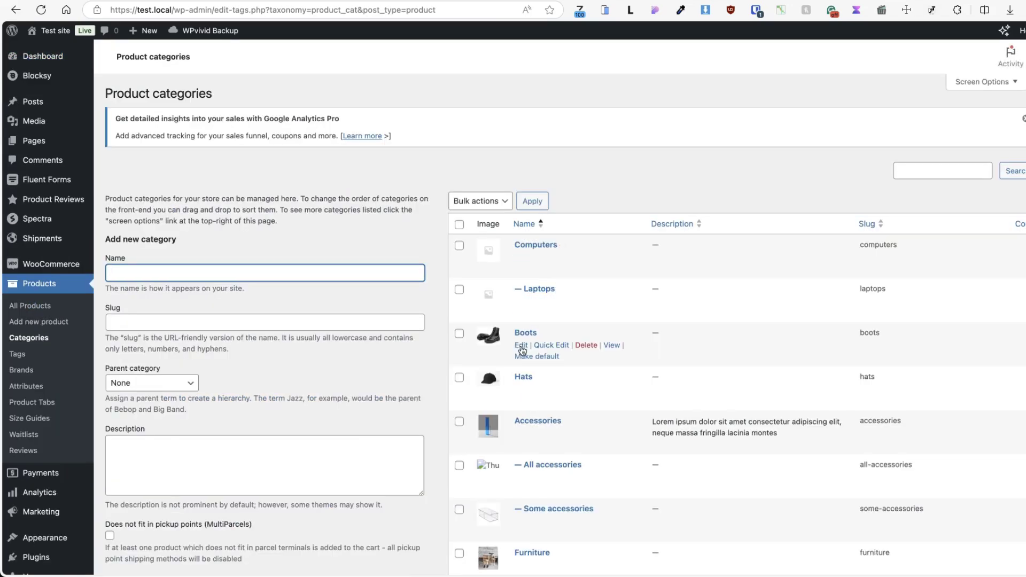
{"action": "left_click", "coordinate": [526, 333]}
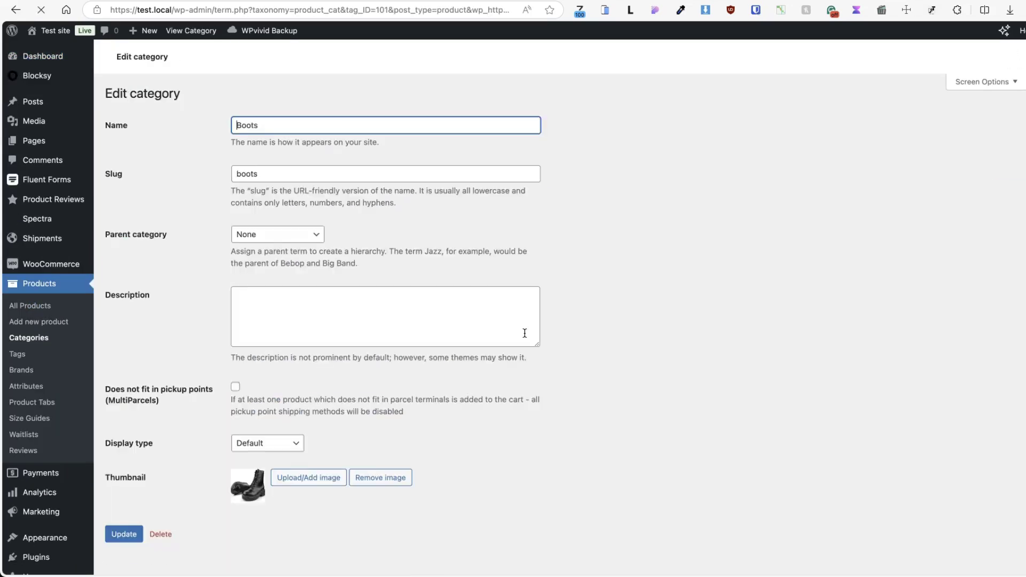
{"action": "scroll", "coordinate": [534, 310], "scroll_direction": "down", "scroll_amount": 2}
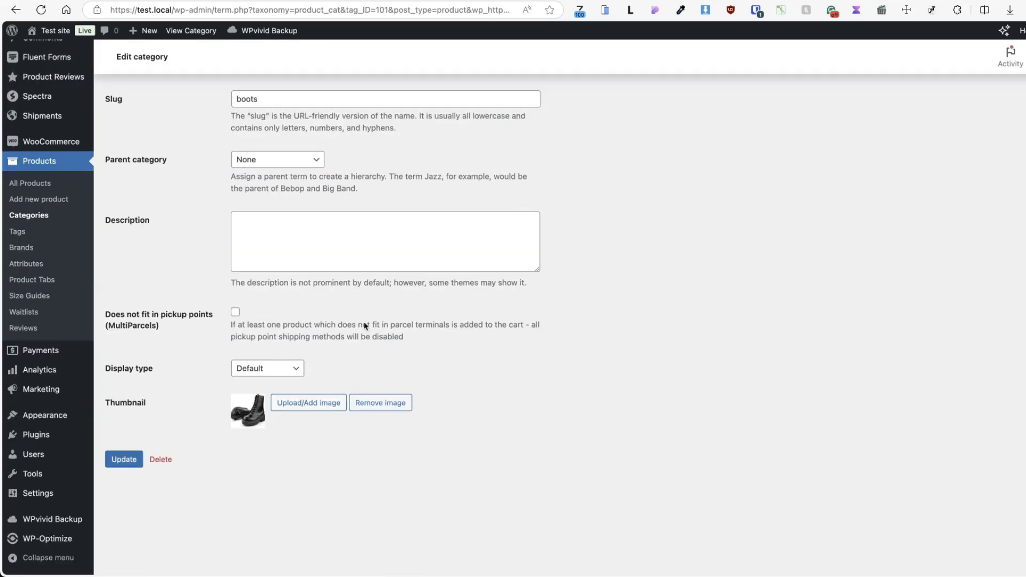
{"action": "left_click", "coordinate": [255, 366]}
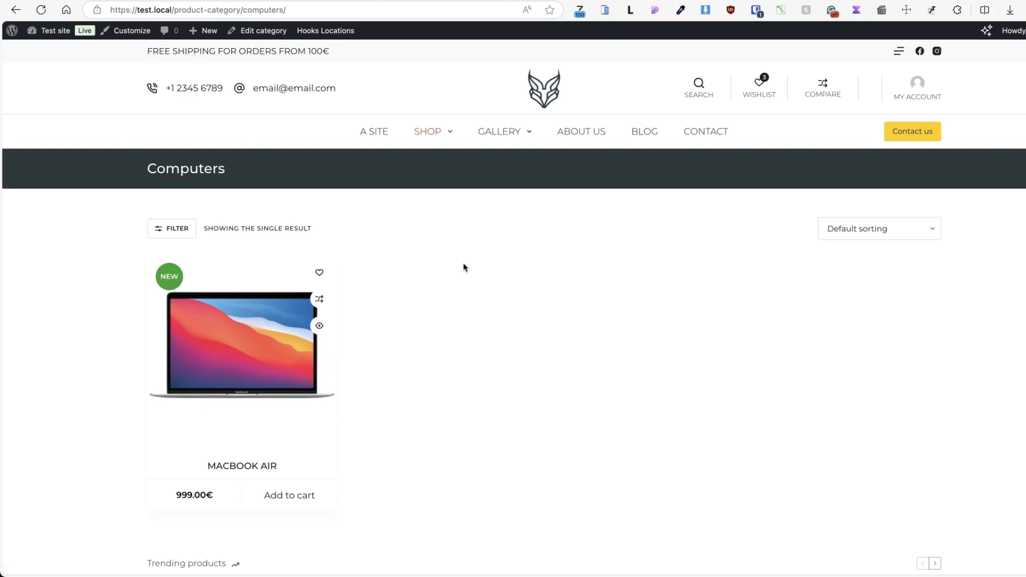
Open the Macbook Air product from the Computers category and check its product picture at enlarged size.
{"action": "mouse_move", "coordinate": [443, 139]}
{"action": "left_click", "coordinate": [644, 396]}
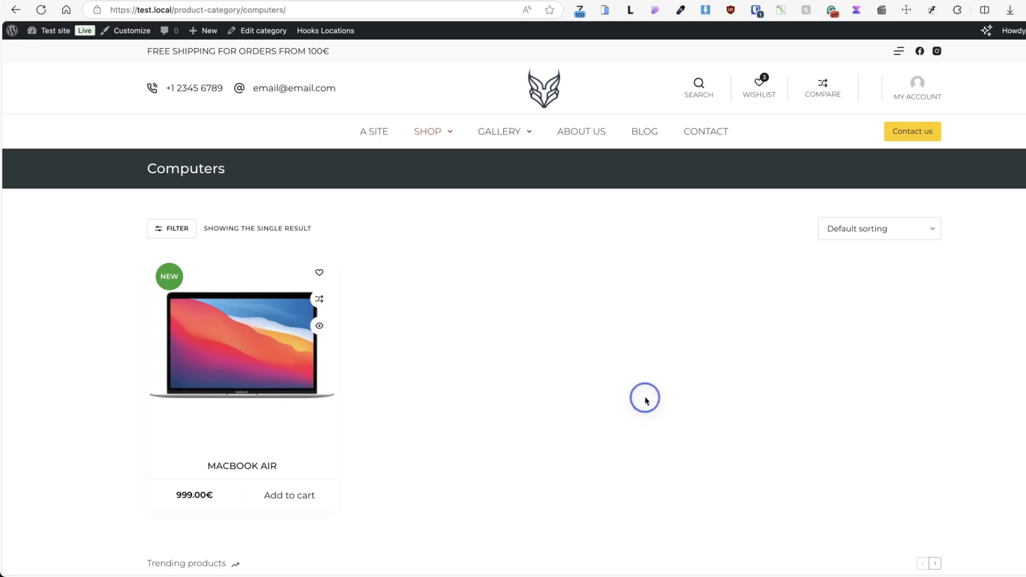
{"action": "left_click", "coordinate": [198, 332]}
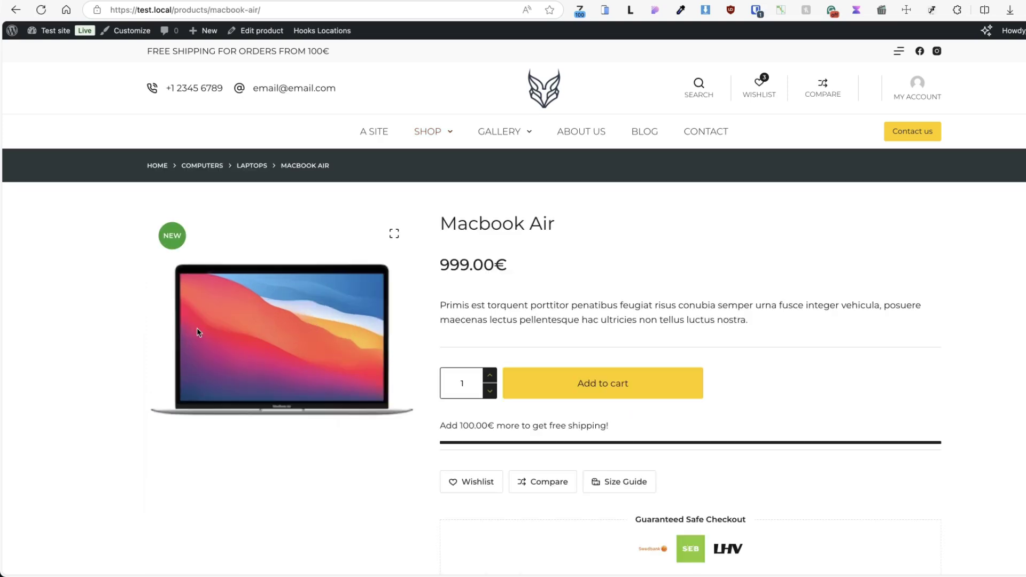
{"action": "left_click", "coordinate": [394, 232]}
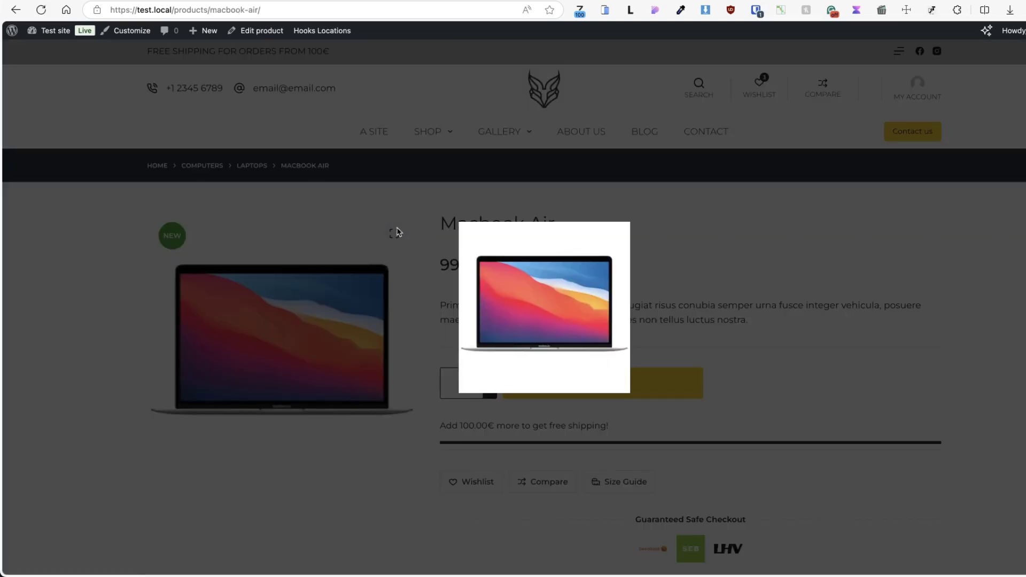
{"action": "left_click", "coordinate": [697, 261]}
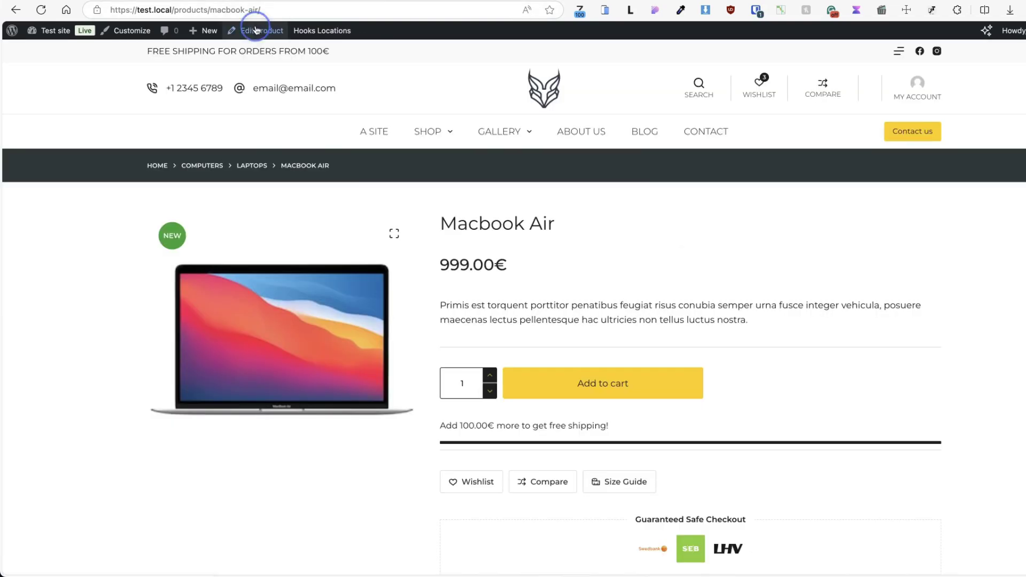
Upload the upscaled Macbook Air picture (upscayl_1x_realesrgan-x4plus), set it as the product image and update the product.
{"action": "left_click", "coordinate": [261, 31]}
{"action": "left_click", "coordinate": [986, 391]}
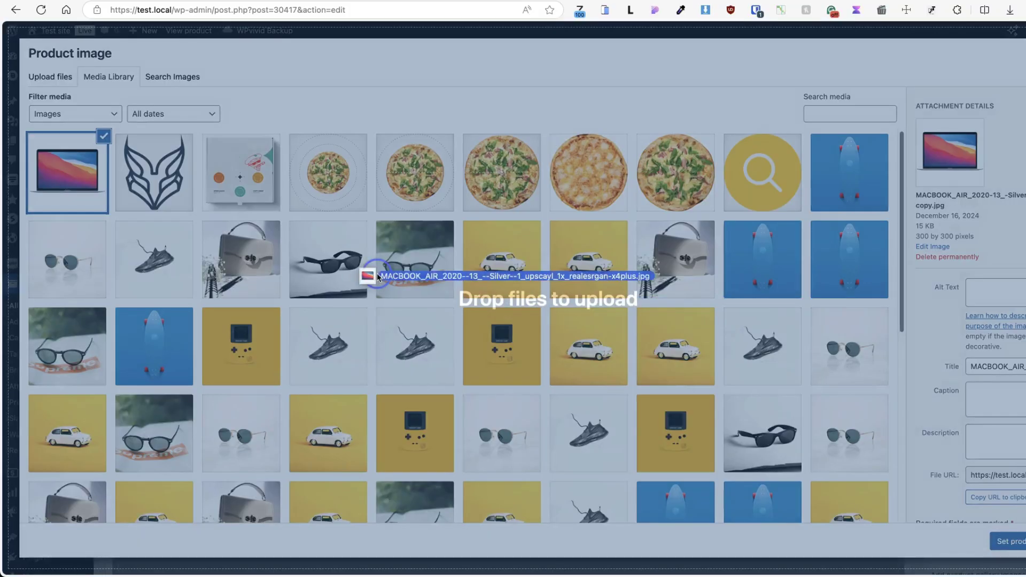
{"action": "left_click_drag", "start_coordinate": [389, 275], "coordinate": [504, 293]}
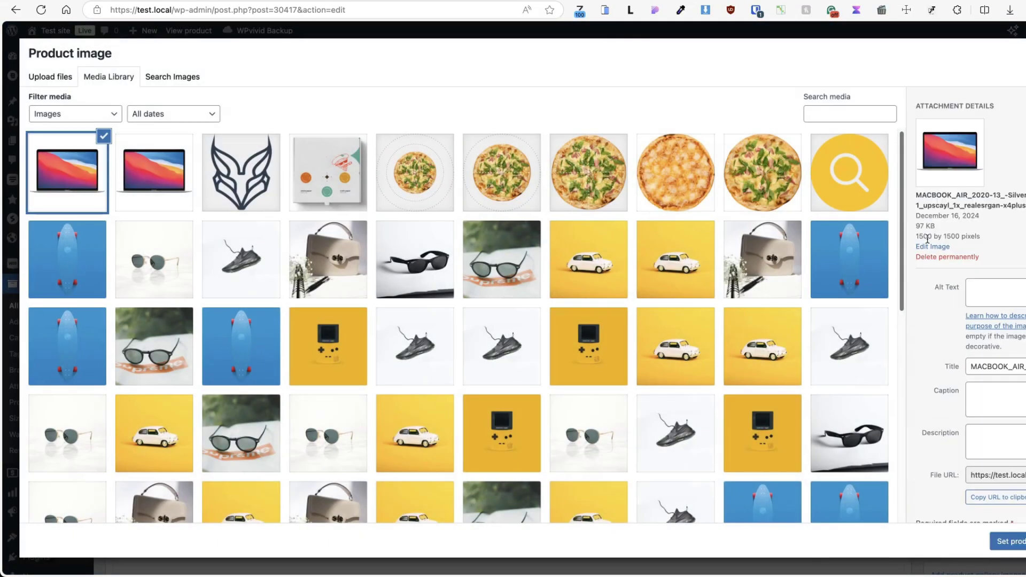
{"action": "left_click", "coordinate": [1010, 541]}
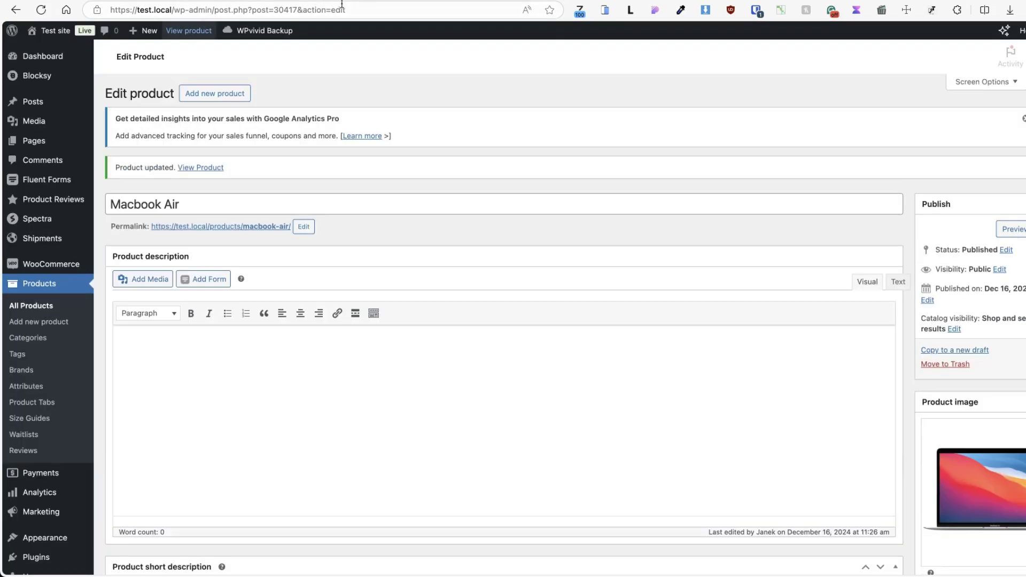
View the updated Macbook Air product page and check the enlarged product picture.
{"action": "left_click", "coordinate": [188, 30]}
{"action": "left_click", "coordinate": [402, 233]}
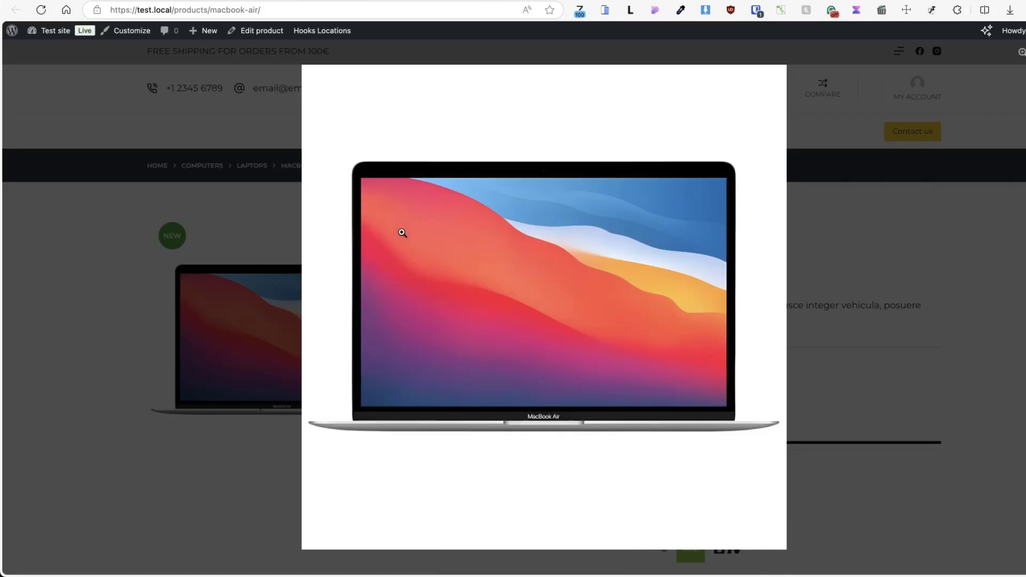
{"action": "left_click", "coordinate": [846, 216]}
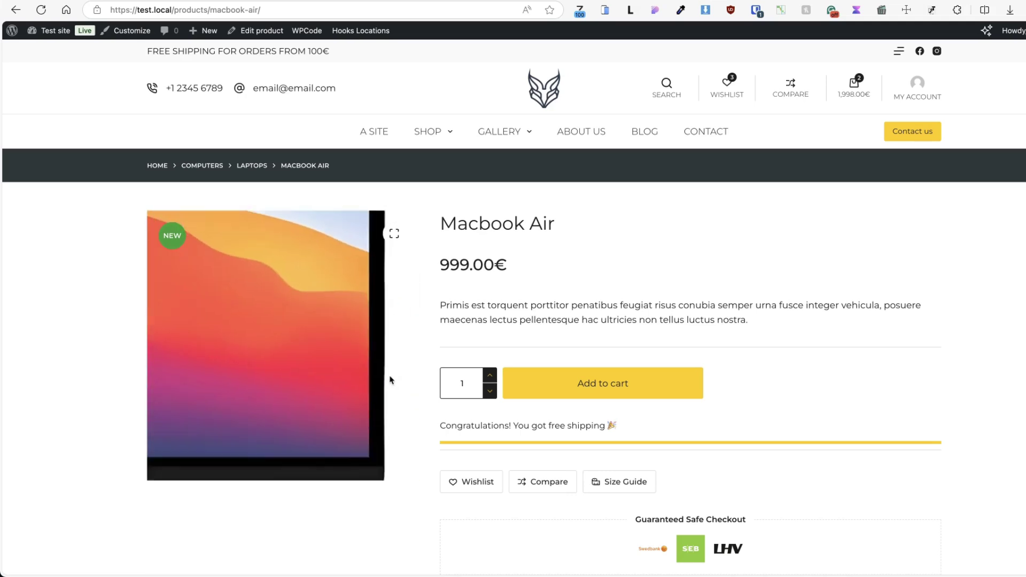
Change the Macbook Air product image to the small "MACBOOK_AIR_2020-13_-Silver-1-copy.jpg" picture, update the product and view it.
{"action": "left_click", "coordinate": [266, 32]}
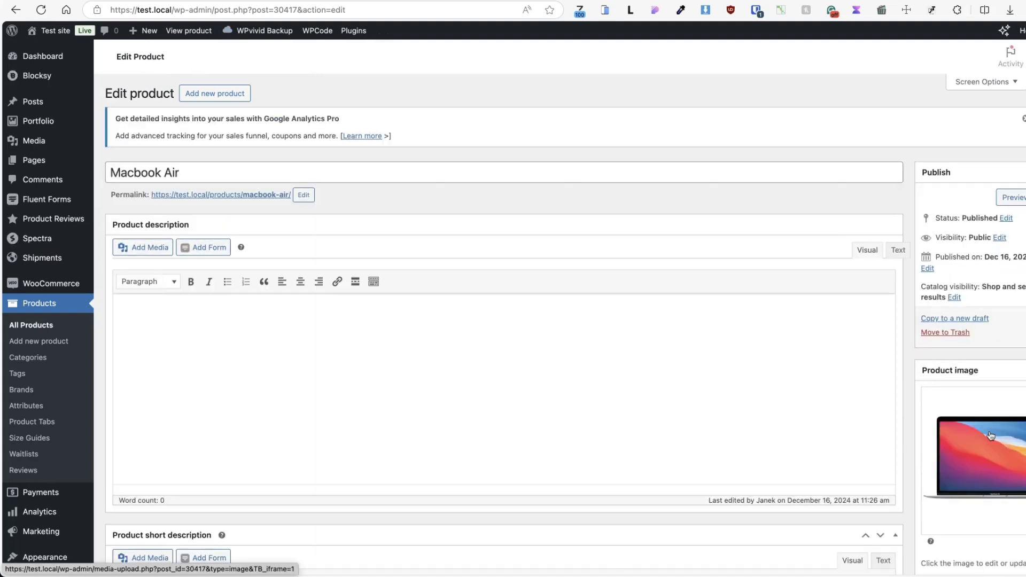
{"action": "left_click", "coordinate": [960, 510]}
{"action": "left_click", "coordinate": [1007, 541]}
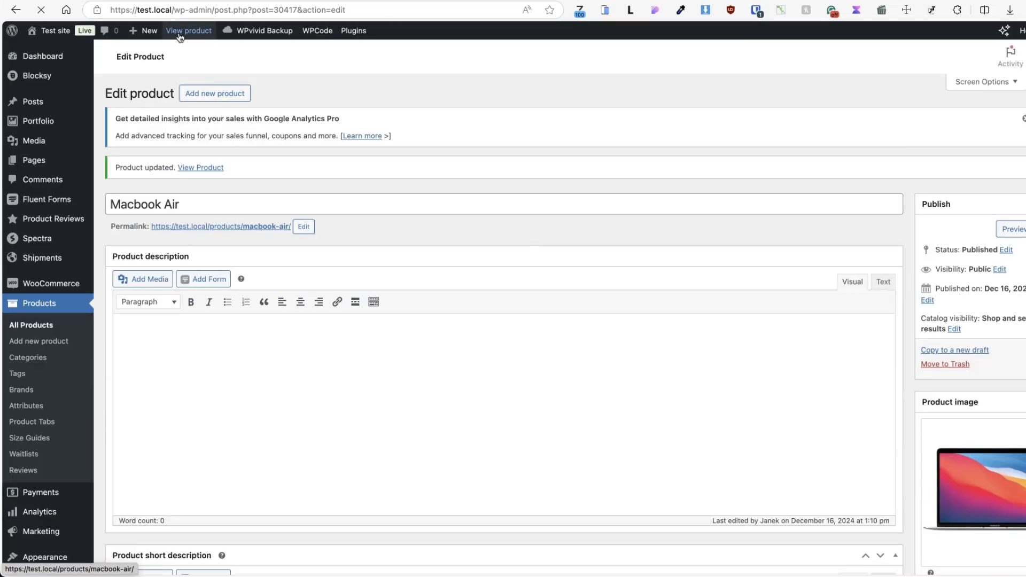
{"action": "left_click", "coordinate": [188, 30]}
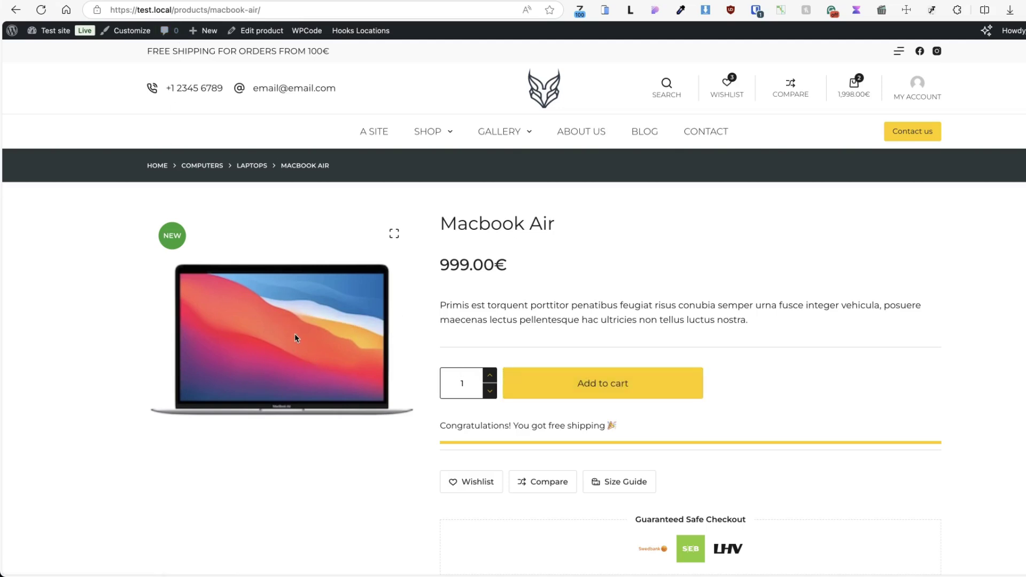
Inspect the Macbook Air product picture's HTML code in the developer tools, then close them.
{"action": "right_click", "coordinate": [245, 295]}
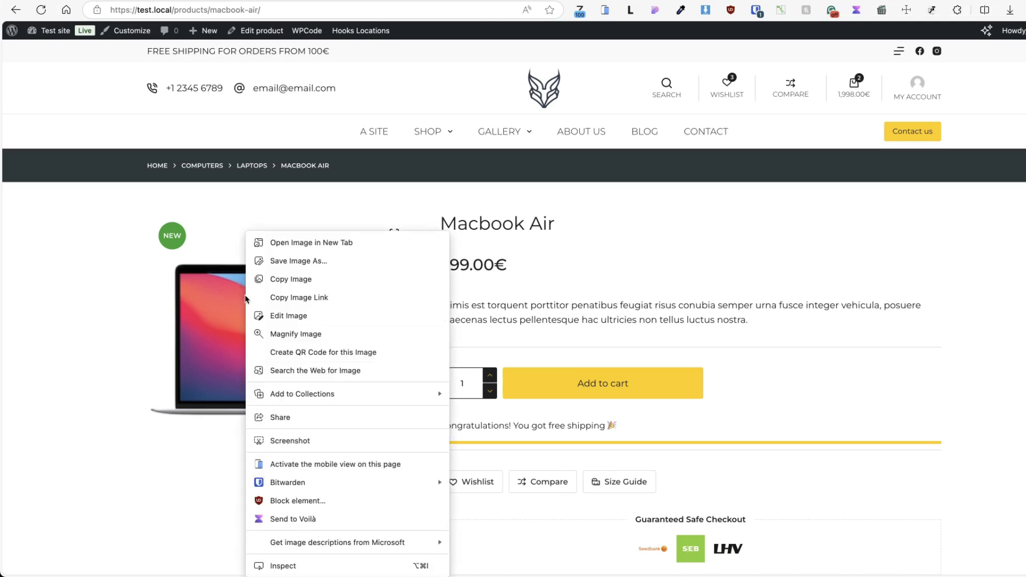
{"action": "left_click", "coordinate": [303, 567]}
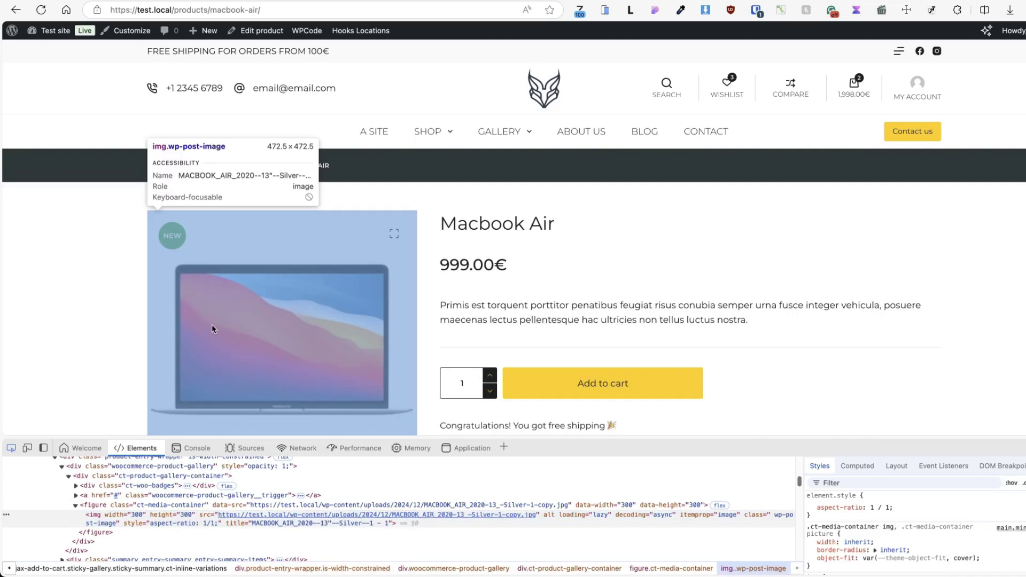
{"action": "scroll", "coordinate": [374, 515], "scroll_direction": "up", "scroll_amount": 3}
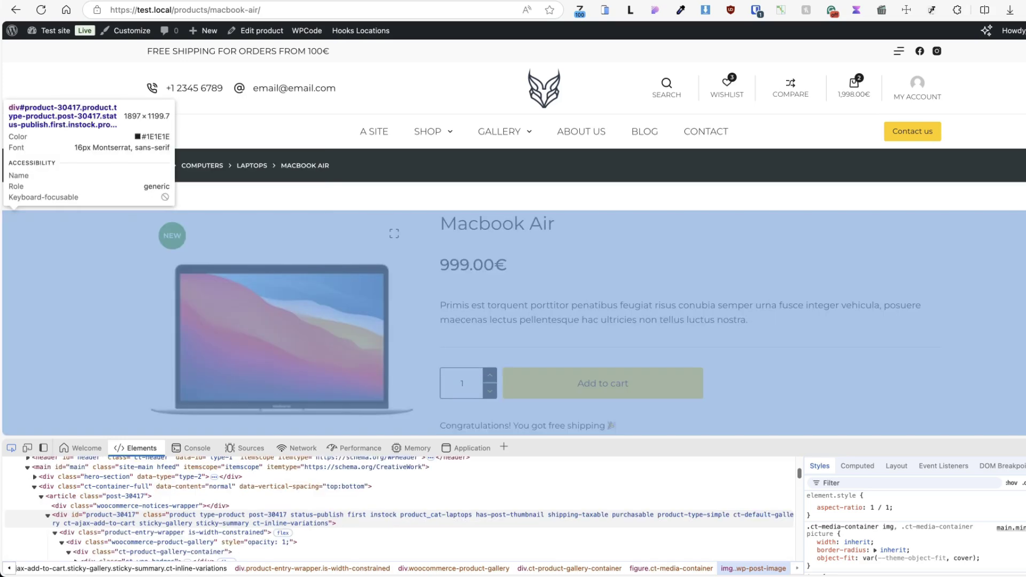
{"action": "key", "text": "super+alt+i"}
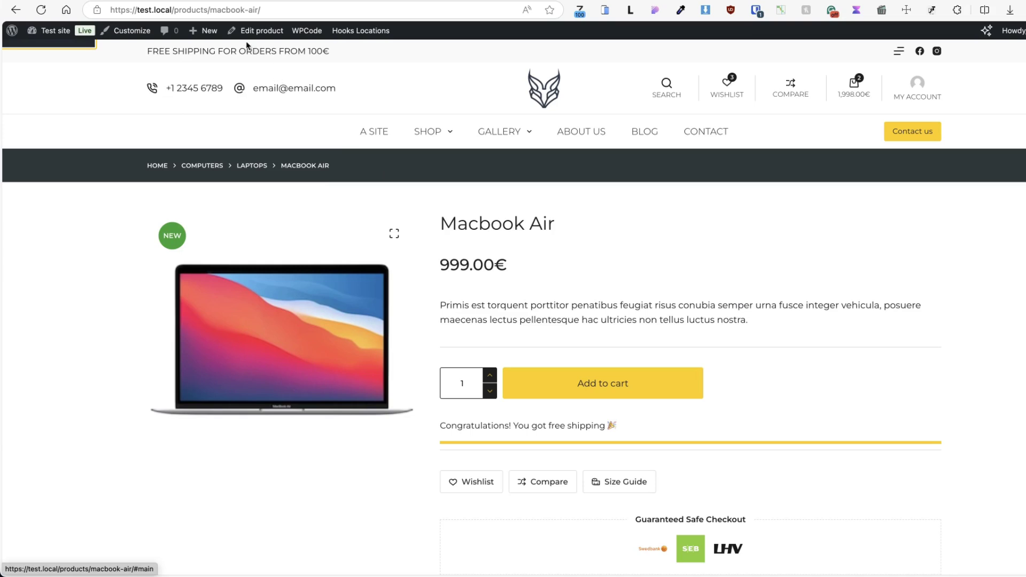
Open the product archives' card options in the site customizer and examine the product image ratio and size settings.
{"action": "left_click", "coordinate": [133, 32]}
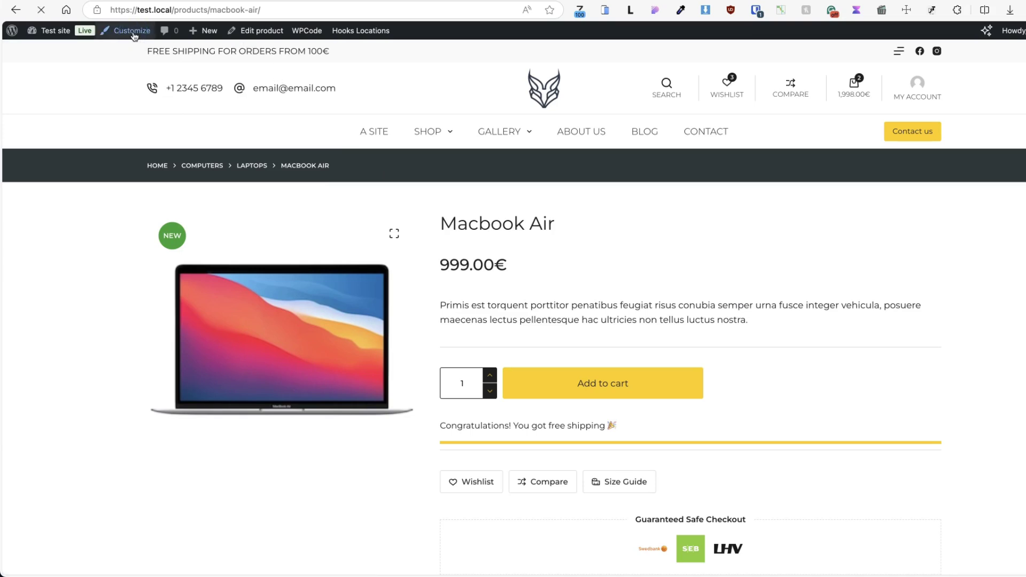
{"action": "scroll", "coordinate": [118, 321], "scroll_direction": "down", "scroll_amount": 5}
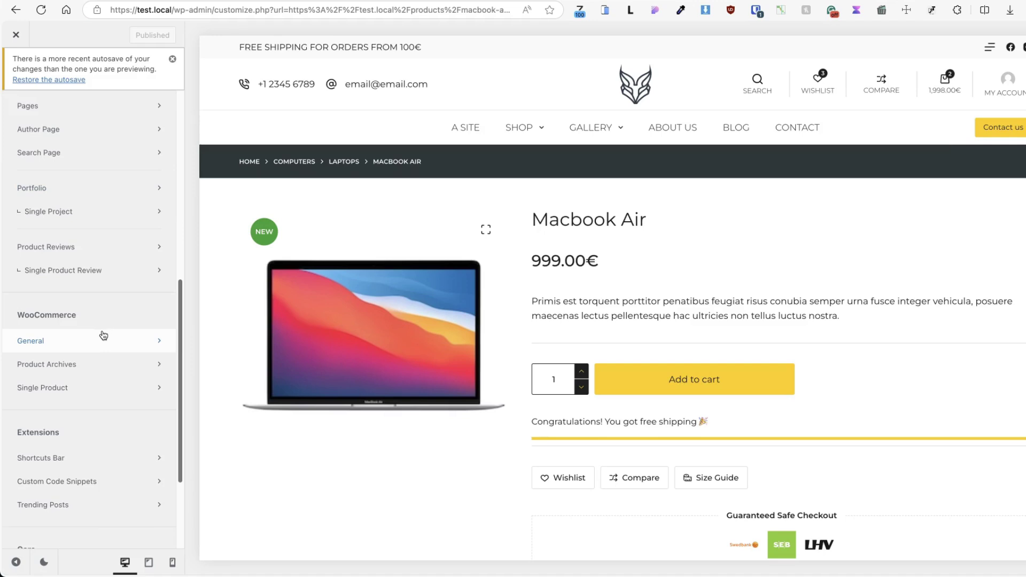
{"action": "left_click", "coordinate": [90, 365]}
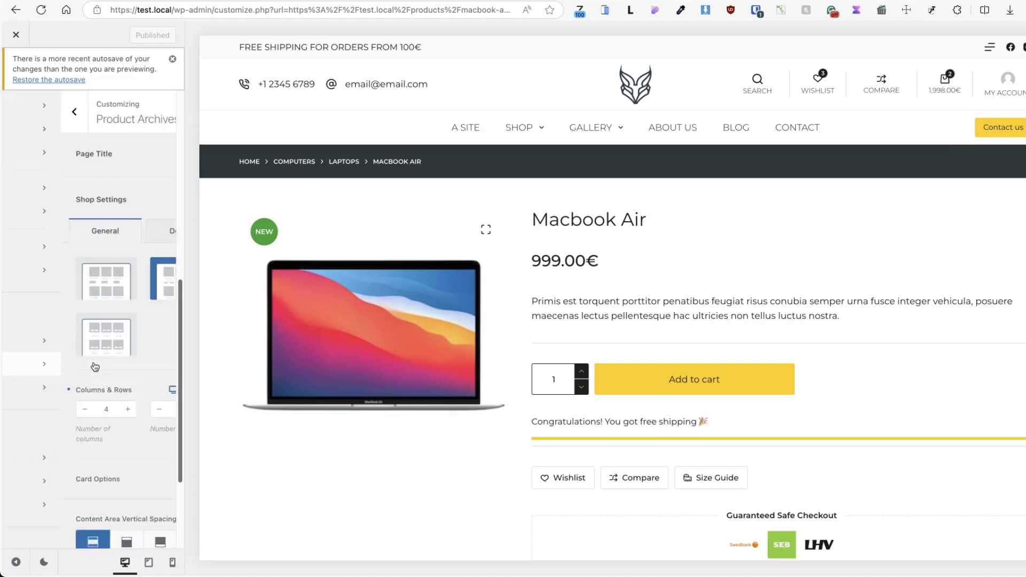
{"action": "scroll", "coordinate": [106, 342], "scroll_direction": "down", "scroll_amount": 3}
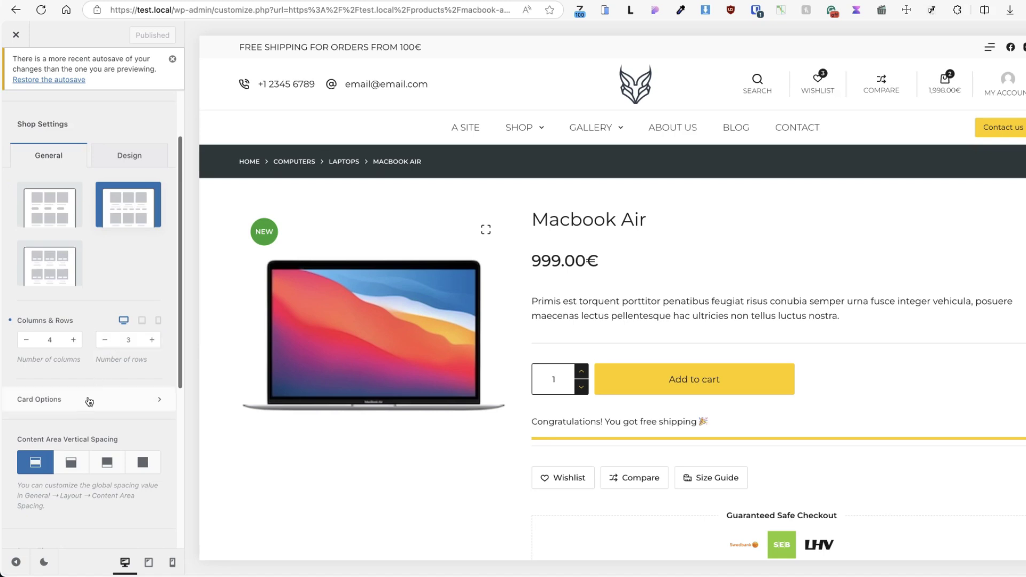
{"action": "left_click", "coordinate": [107, 396]}
{"action": "left_click", "coordinate": [151, 199]}
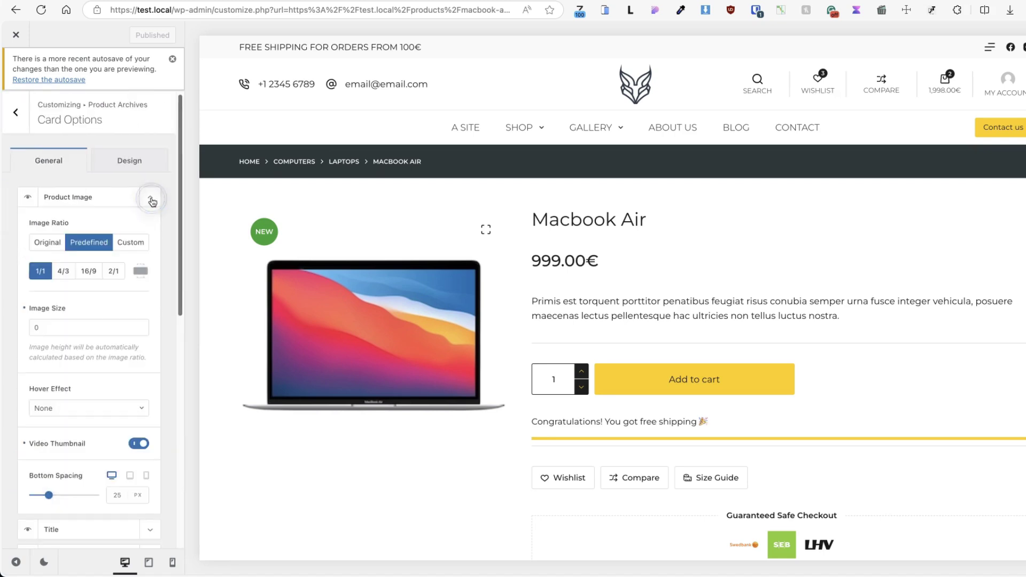
{"action": "left_click", "coordinate": [45, 327]}
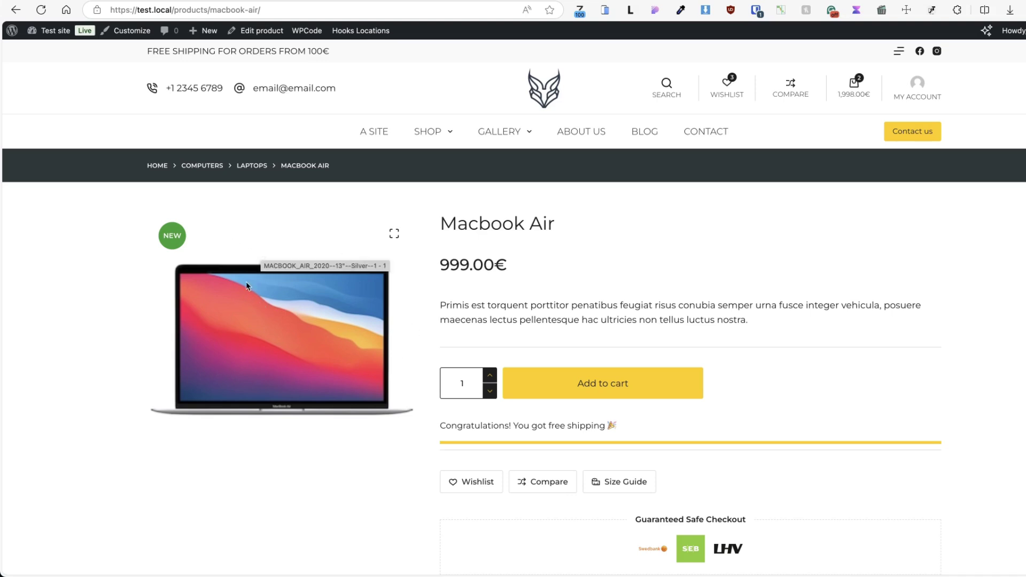
Compare the Macbook Air picture on the product page with its enlarged view, then close the product tabs.
{"action": "left_click", "coordinate": [235, 301]}
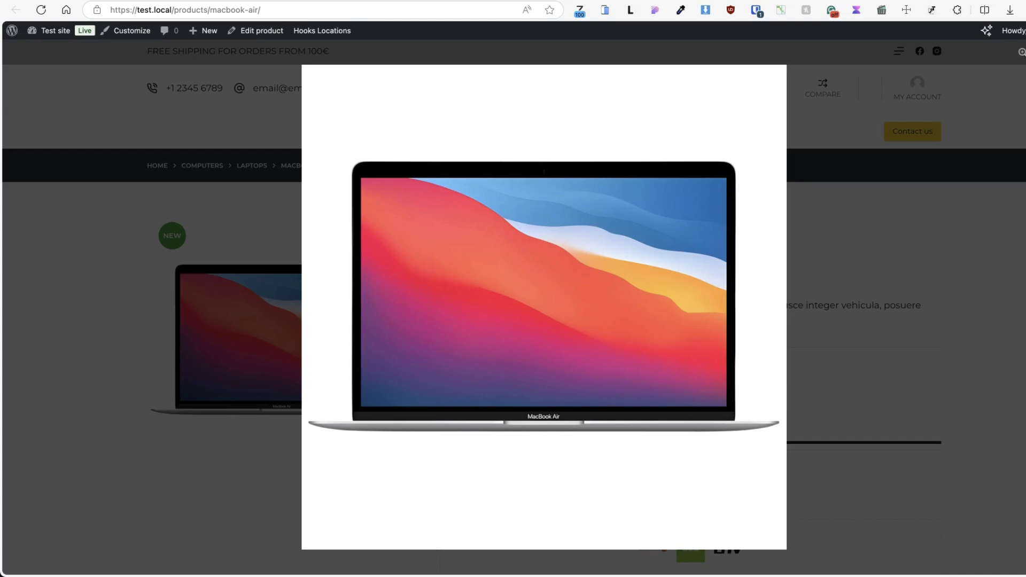
{"action": "key", "text": "ctrl+w"}
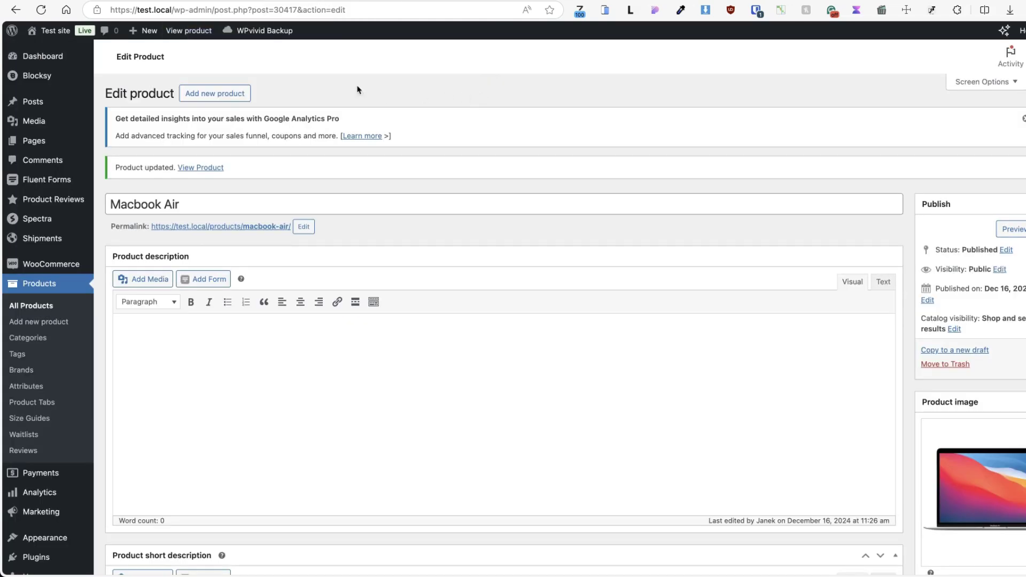
{"action": "key", "text": "ctrl+w"}
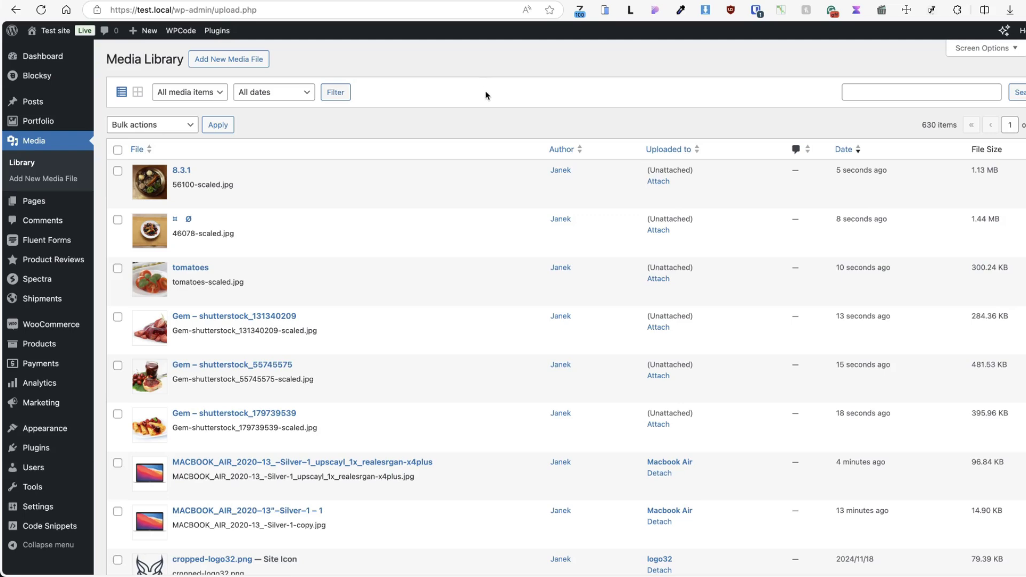
Open the 8.3.1 image's details in the media library, check its file size, and return to the library.
{"action": "left_click", "coordinate": [179, 170]}
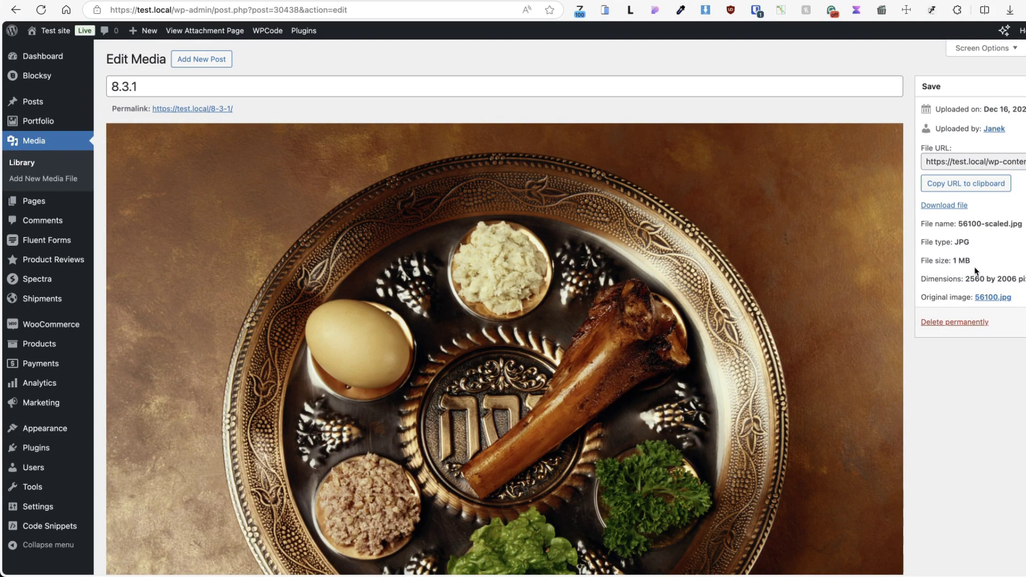
{"action": "left_click_drag", "start_coordinate": [970, 261], "coordinate": [954, 261]}
{"action": "left_click", "coordinate": [21, 163]}
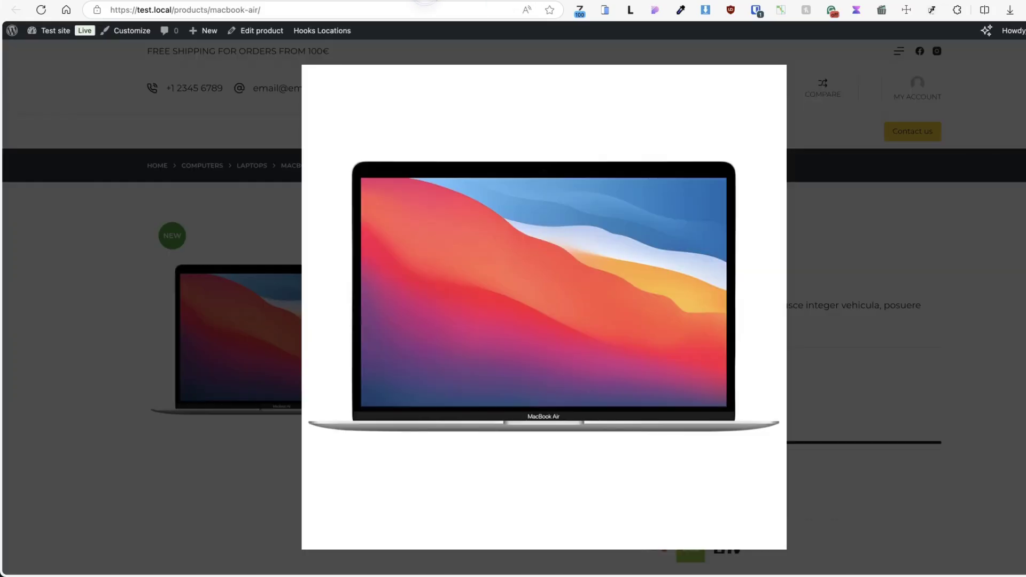
Close the enlarged Macbook Air picture and examine the product page from the short description to the reviews and trending products.
{"action": "left_click", "coordinate": [918, 271]}
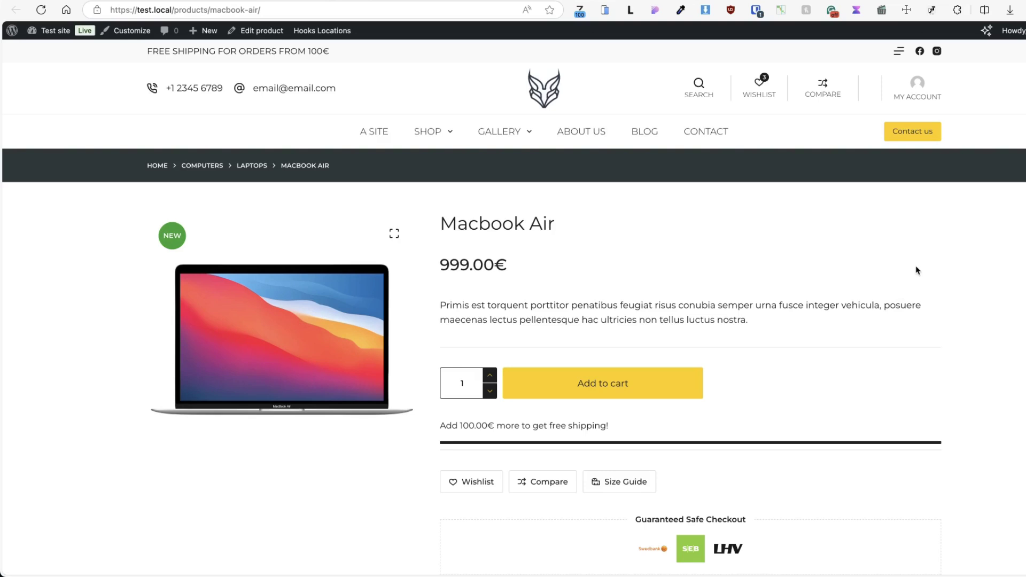
{"action": "left_click_drag", "start_coordinate": [768, 326], "coordinate": [420, 314]}
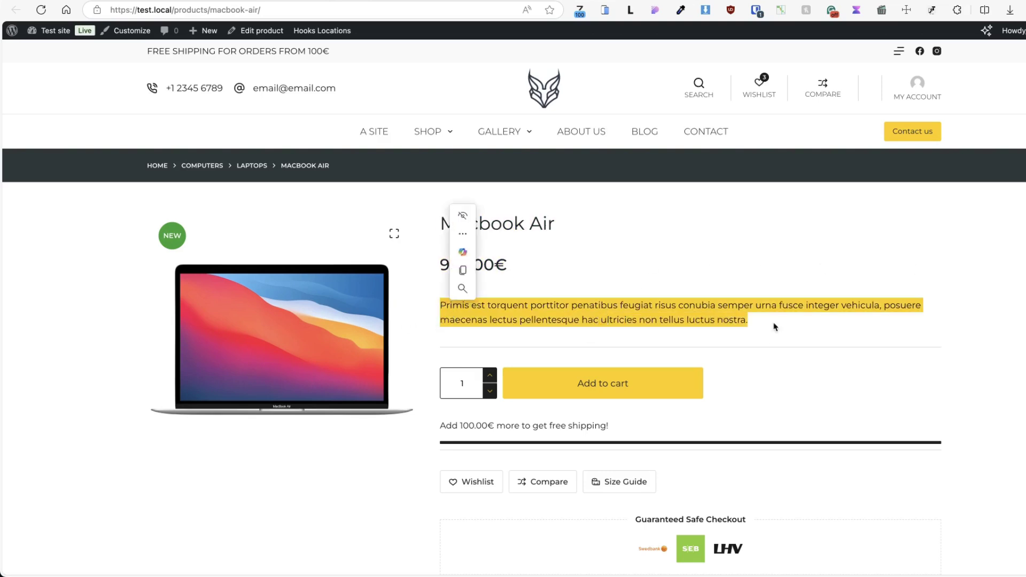
{"action": "left_click", "coordinate": [921, 335]}
{"action": "scroll", "coordinate": [902, 333], "scroll_direction": "down", "scroll_amount": 5}
{"action": "scroll", "coordinate": [892, 331], "scroll_direction": "down", "scroll_amount": 5}
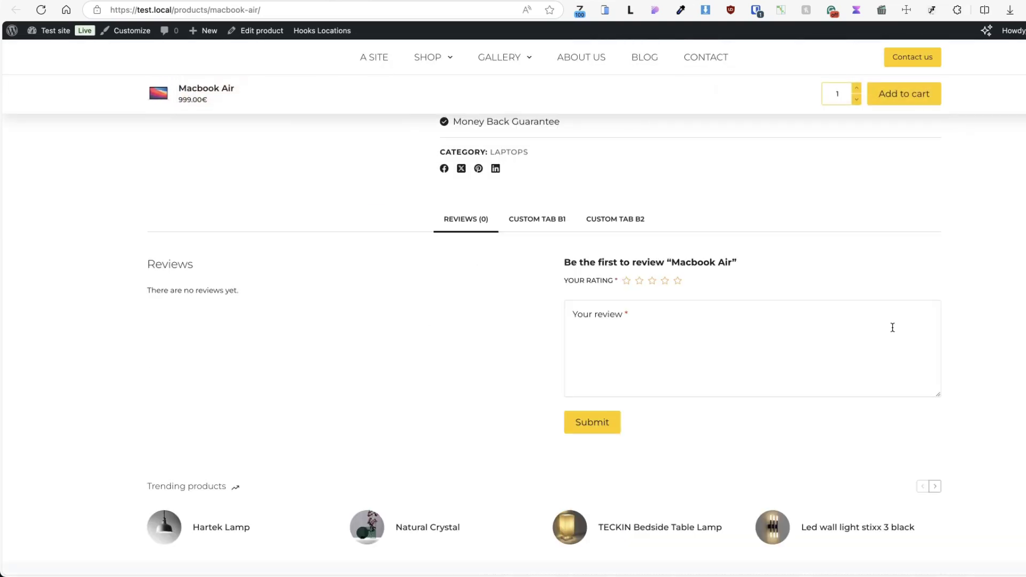
{"action": "scroll", "coordinate": [892, 327], "scroll_direction": "up", "scroll_amount": 10}
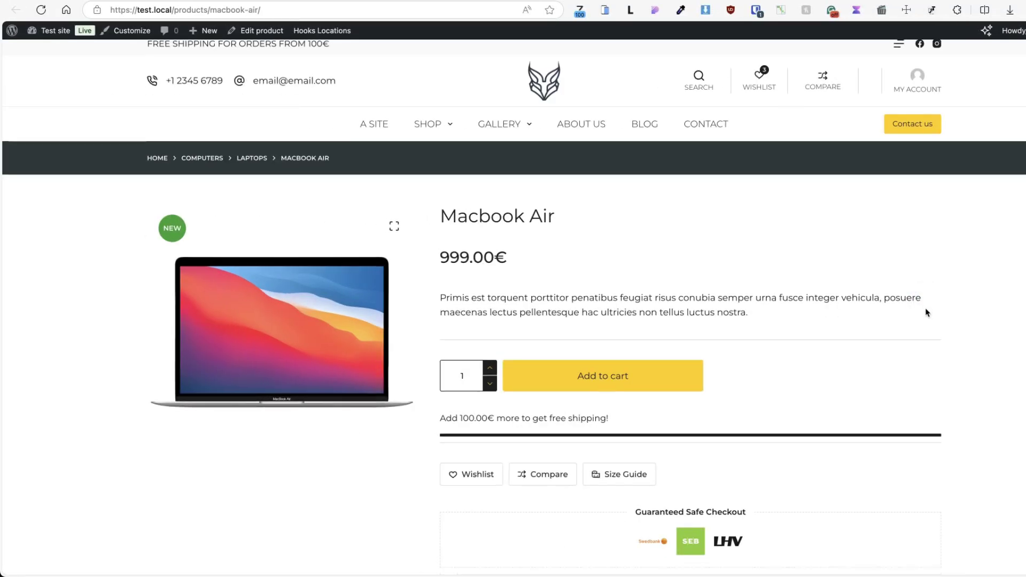
Add one Macbook Air to the cart from its product page and proceed to checkout.
{"action": "scroll", "coordinate": [926, 310], "scroll_direction": "down", "scroll_amount": 3}
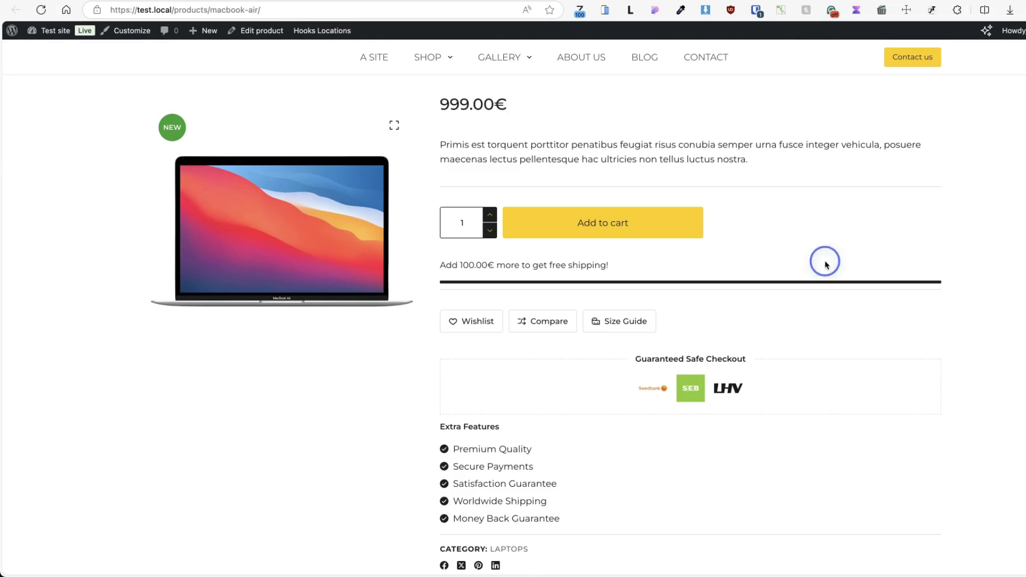
{"action": "left_click", "coordinate": [602, 228]}
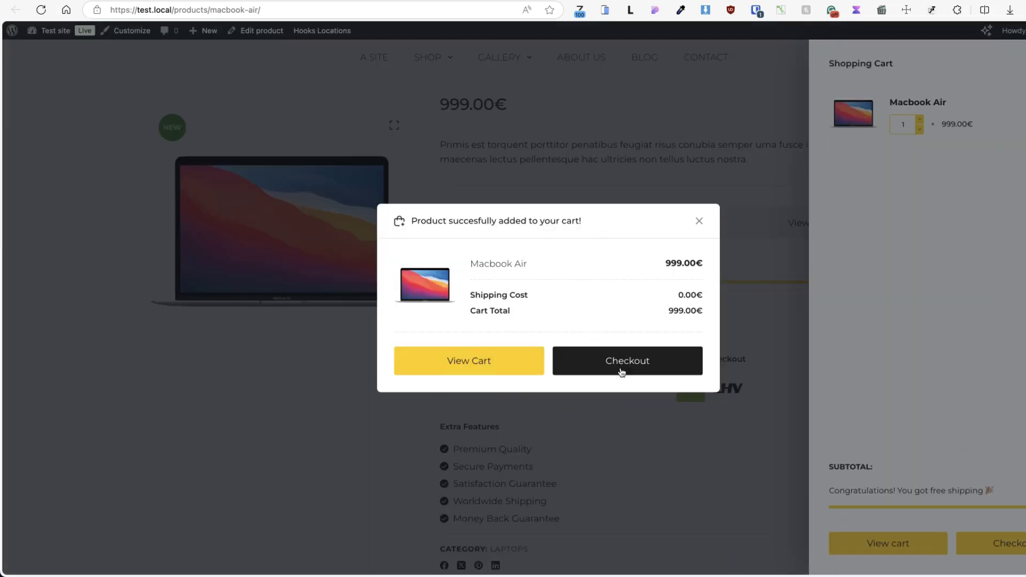
{"action": "left_click", "coordinate": [623, 363]}
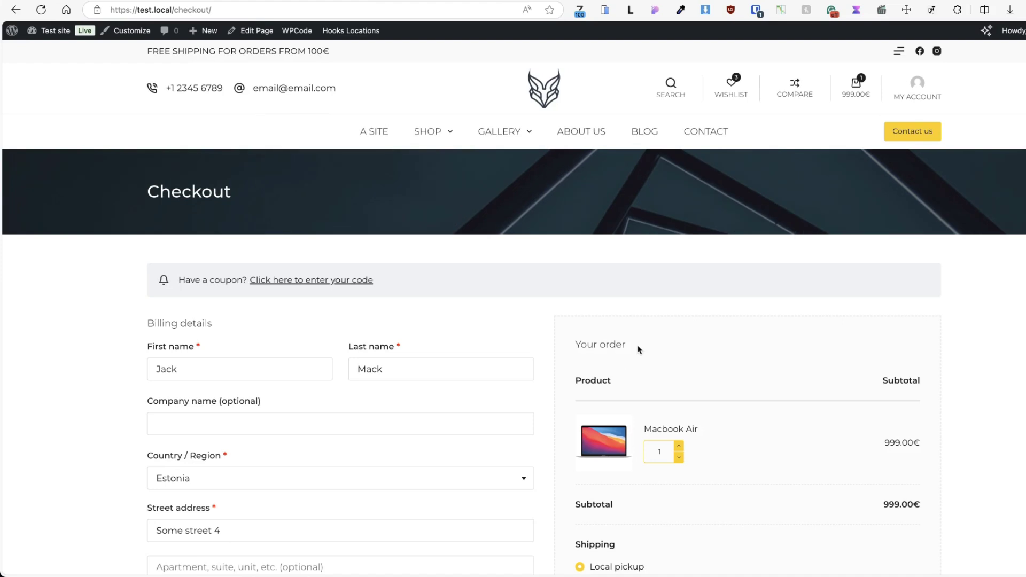
{"action": "scroll", "coordinate": [99, 230], "scroll_direction": "down", "scroll_amount": 3}
{"action": "scroll", "coordinate": [98, 231], "scroll_direction": "down", "scroll_amount": 3}
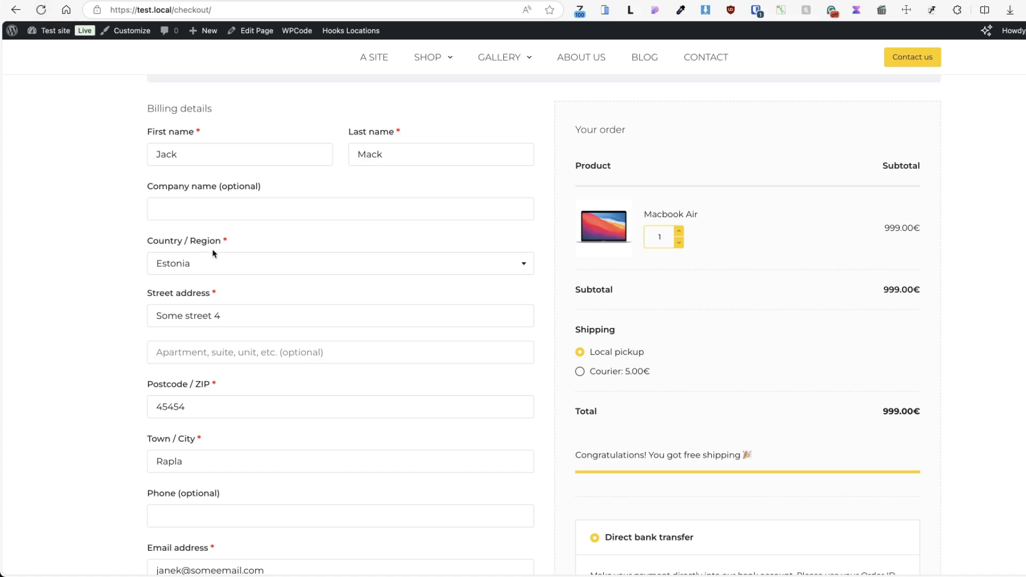
Browse the countries offered in the checkout's billing details, then close the list without changing the selection.
{"action": "left_click", "coordinate": [245, 260]}
{"action": "scroll", "coordinate": [245, 325], "scroll_direction": "down", "scroll_amount": 20}
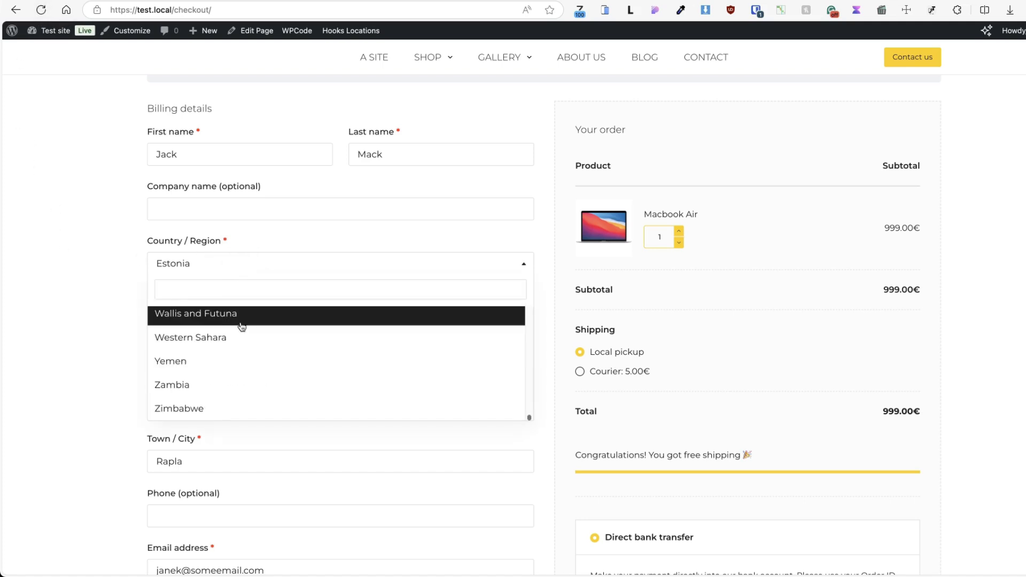
{"action": "scroll", "coordinate": [246, 329], "scroll_direction": "up", "scroll_amount": 12}
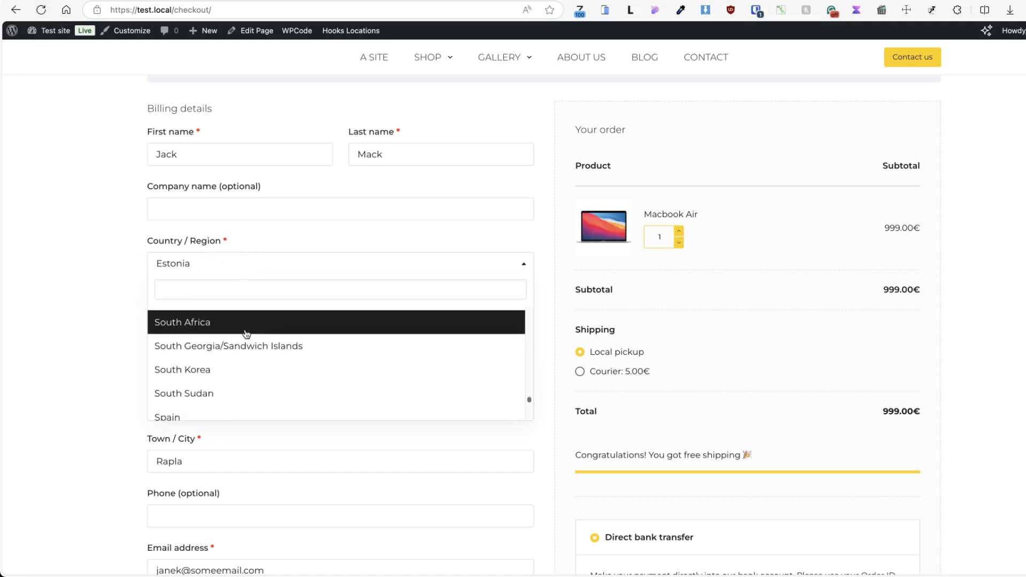
{"action": "left_click", "coordinate": [75, 298]}
Set WooCommerce's selling locations to "Sell to specific countries", keeping the listed countries, and save the settings.
{"action": "left_click", "coordinate": [301, 2]}
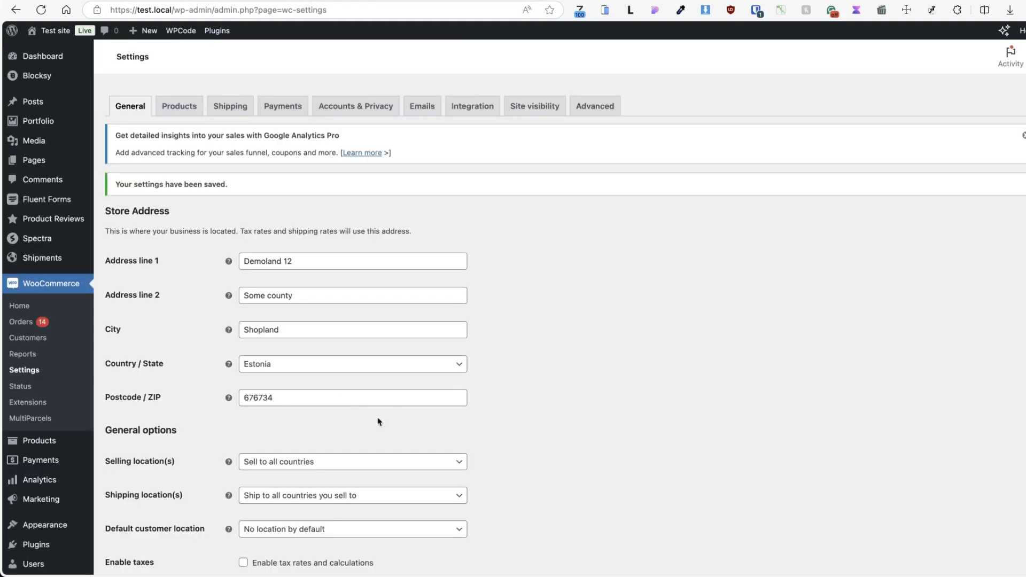
{"action": "scroll", "coordinate": [384, 395], "scroll_direction": "down", "scroll_amount": 4}
{"action": "left_click", "coordinate": [304, 259]}
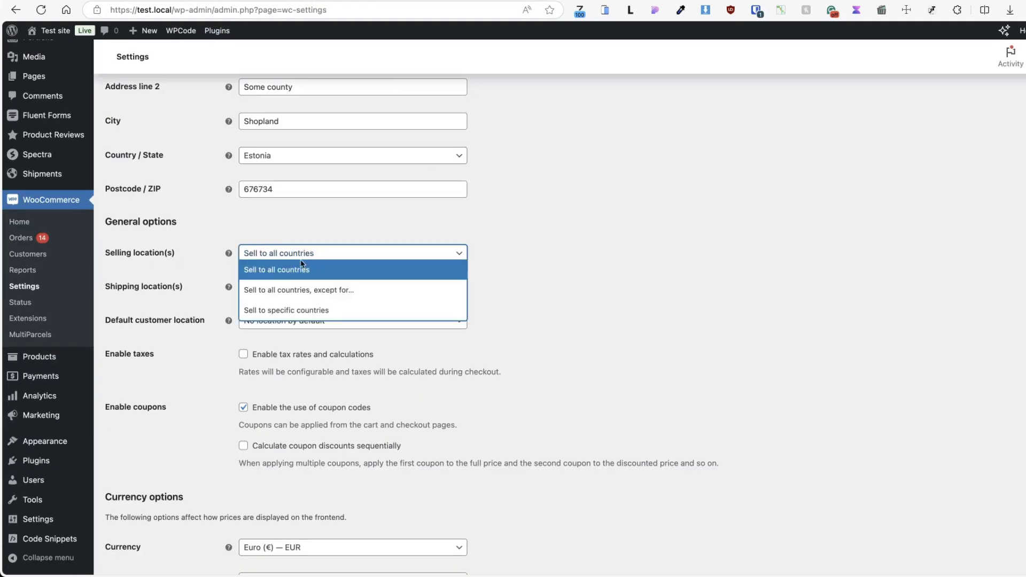
{"action": "left_click", "coordinate": [281, 311]}
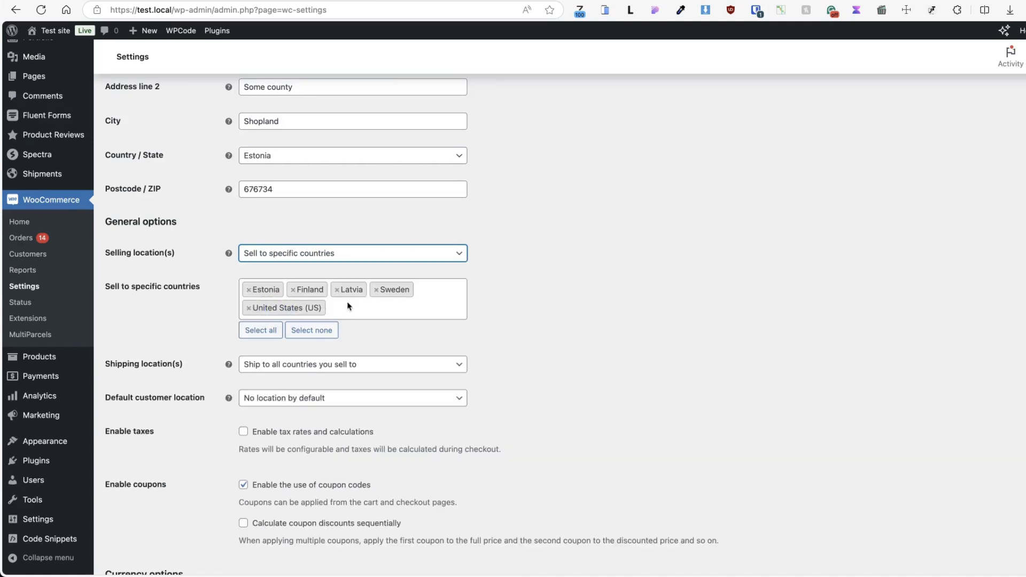
{"action": "scroll", "coordinate": [246, 317], "scroll_direction": "down", "scroll_amount": 5}
{"action": "left_click", "coordinate": [136, 511]}
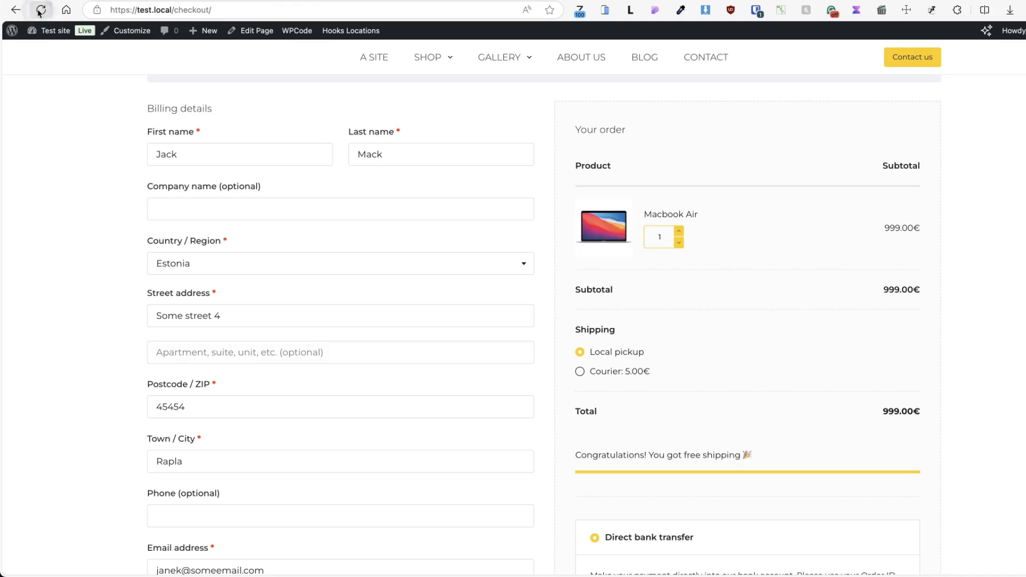
Check the country choices on the reloaded checkout page, then review its billing fields, shipping options and payment methods.
{"action": "left_click", "coordinate": [245, 263]}
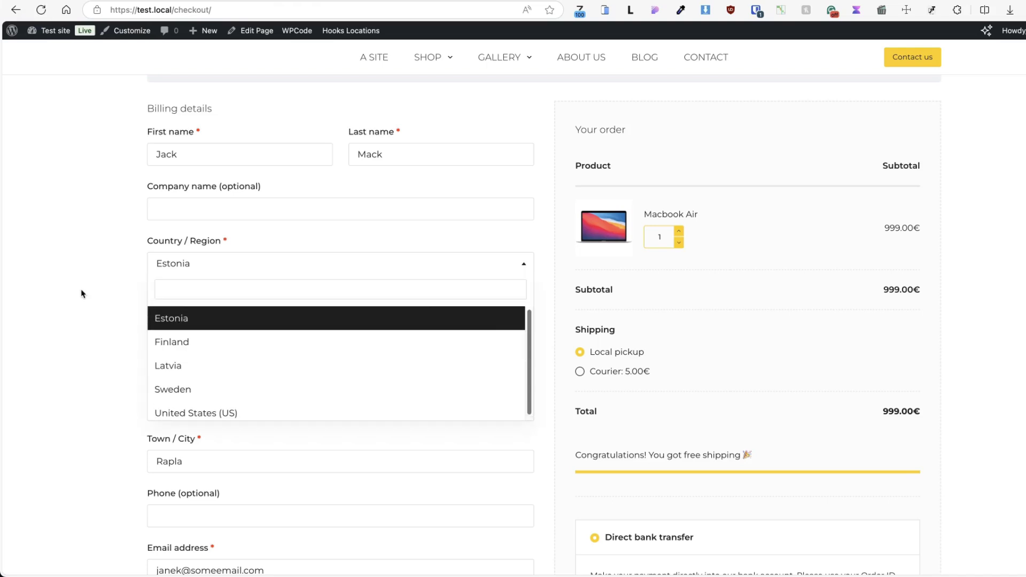
{"action": "left_click", "coordinate": [87, 261]}
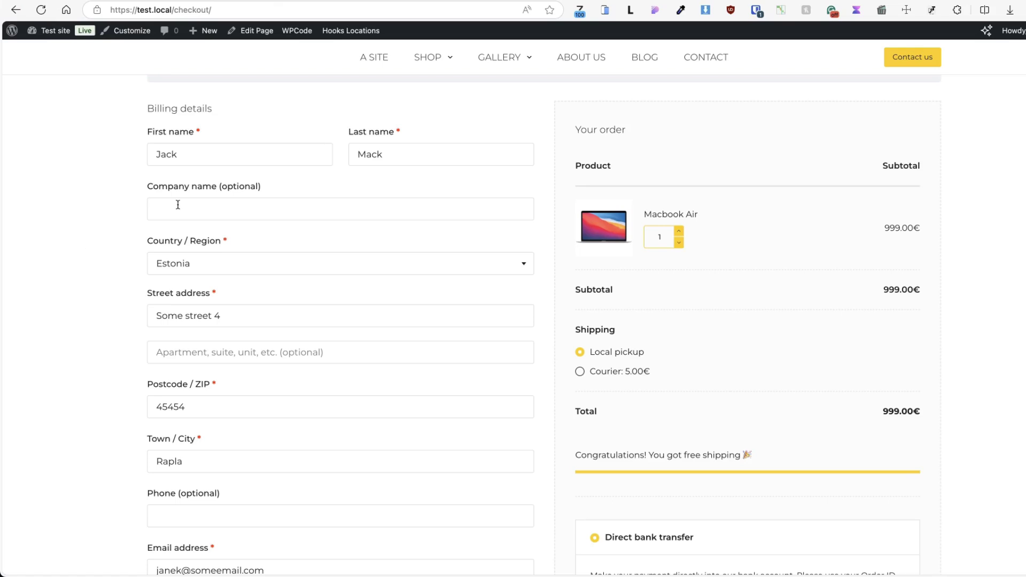
{"action": "scroll", "coordinate": [123, 211], "scroll_direction": "down", "scroll_amount": 3}
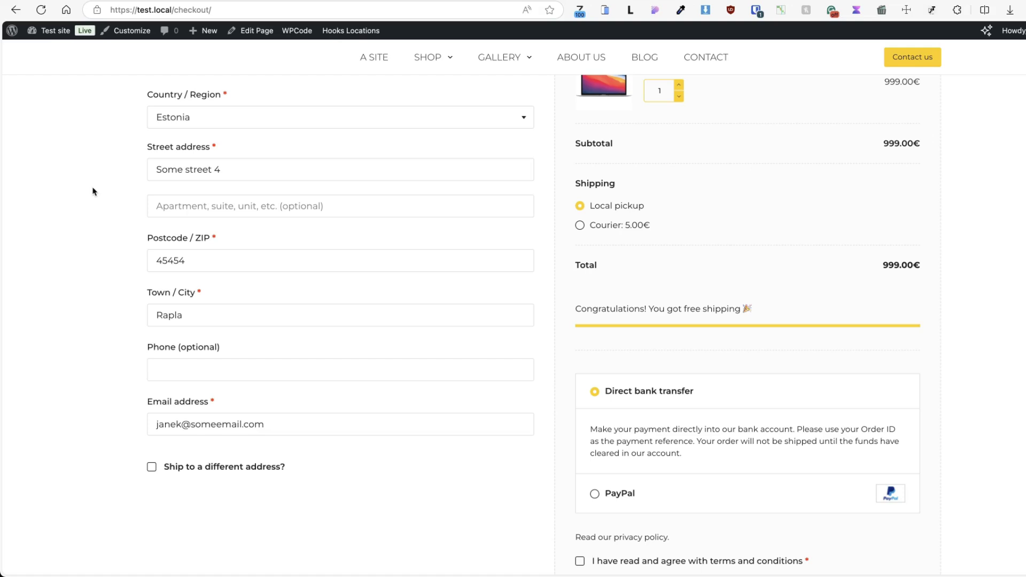
{"action": "scroll", "coordinate": [140, 246], "scroll_direction": "up", "scroll_amount": 6}
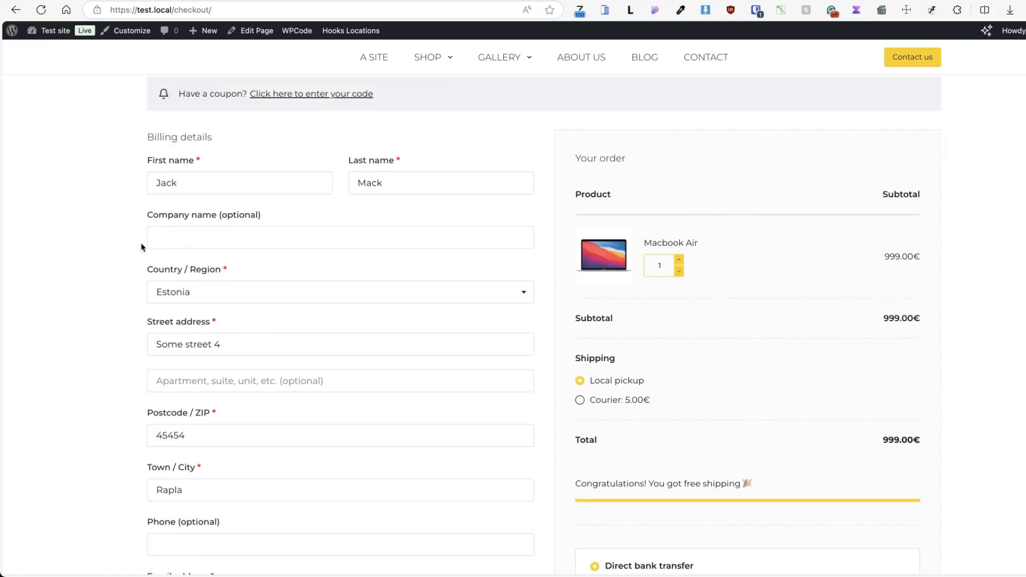
{"action": "scroll", "coordinate": [140, 246], "scroll_direction": "down", "scroll_amount": 3}
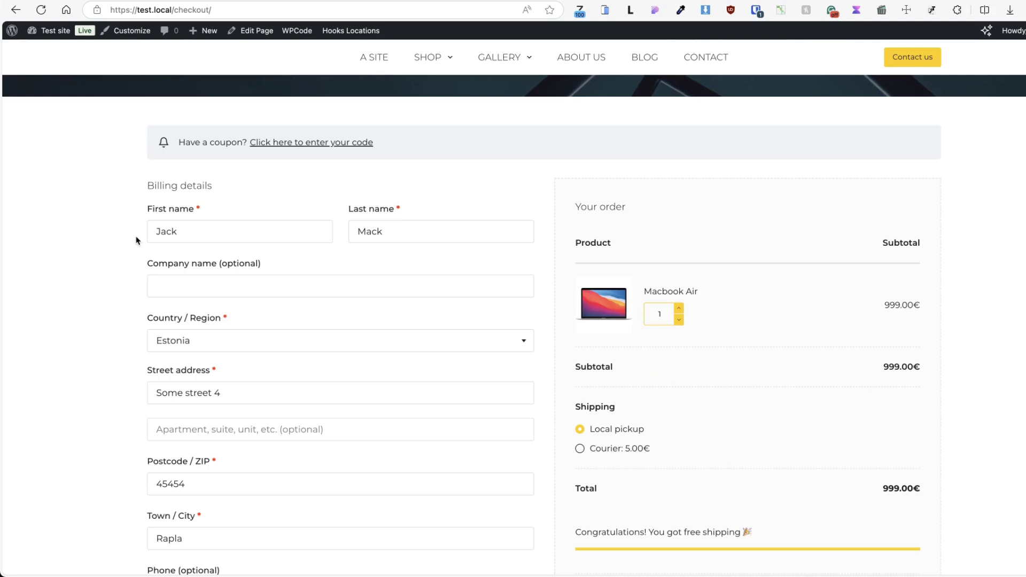
{"action": "scroll", "coordinate": [137, 240], "scroll_direction": "down", "scroll_amount": 2}
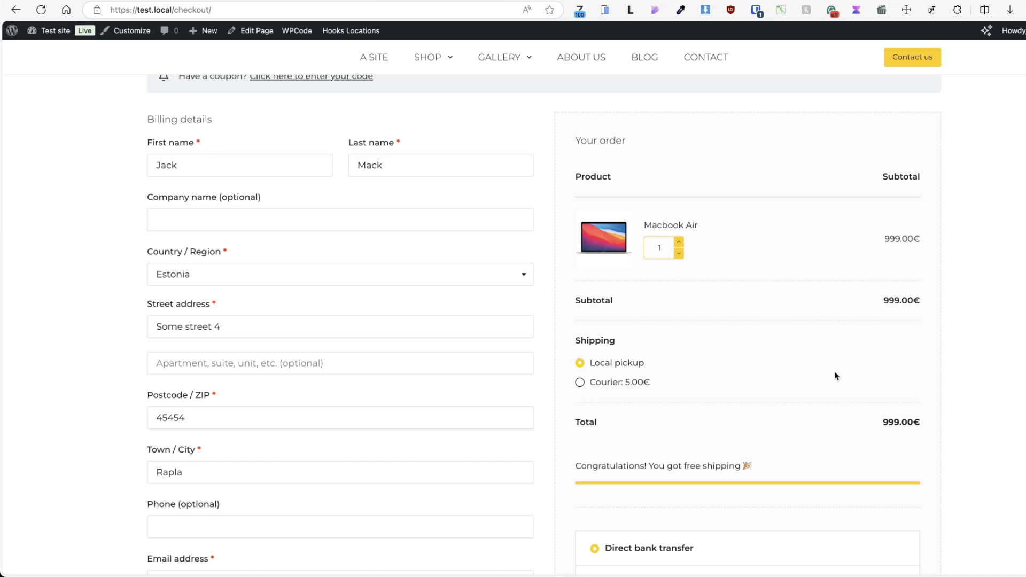
{"action": "scroll", "coordinate": [836, 374], "scroll_direction": "down", "scroll_amount": 1}
{"action": "scroll", "coordinate": [837, 373], "scroll_direction": "down", "scroll_amount": 2}
{"action": "scroll", "coordinate": [836, 374], "scroll_direction": "down", "scroll_amount": 1}
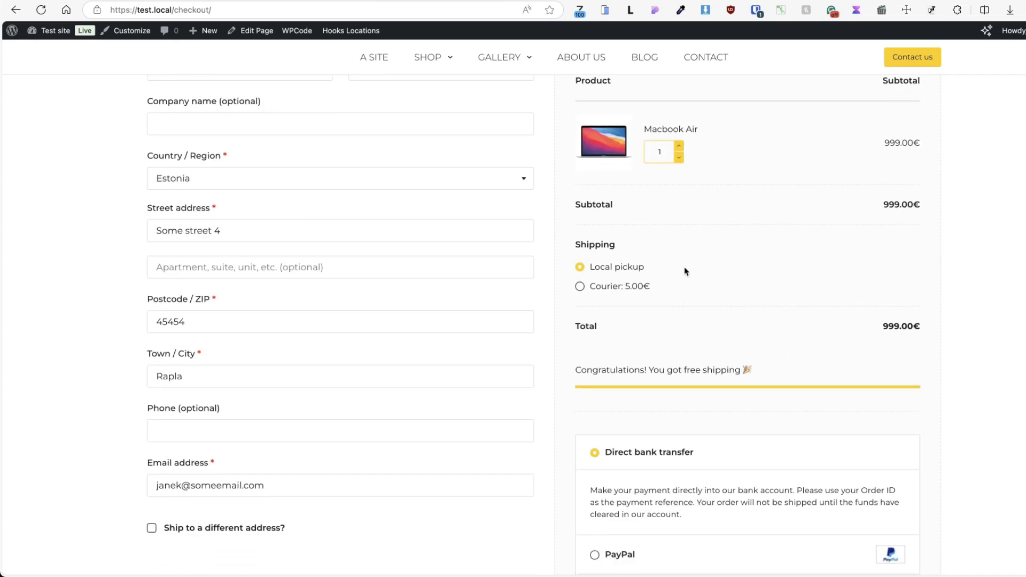
Try the Courier shipping option, return to Local pickup, then change the billing country to Sweden and check its shipping options.
{"action": "left_click", "coordinate": [617, 286]}
{"action": "key", "text": "Up"}
{"action": "left_click", "coordinate": [212, 181]}
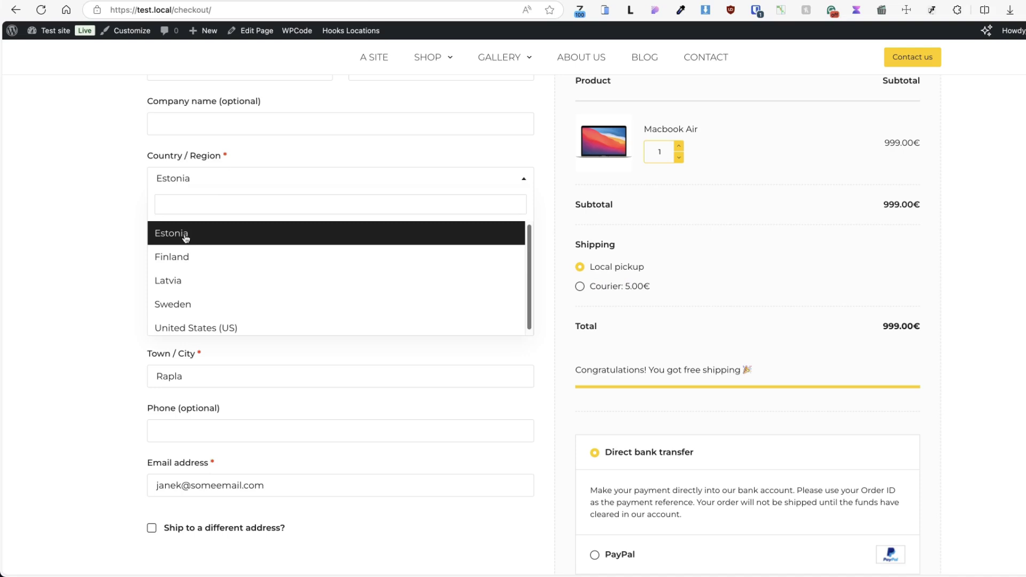
{"action": "left_click", "coordinate": [176, 303]}
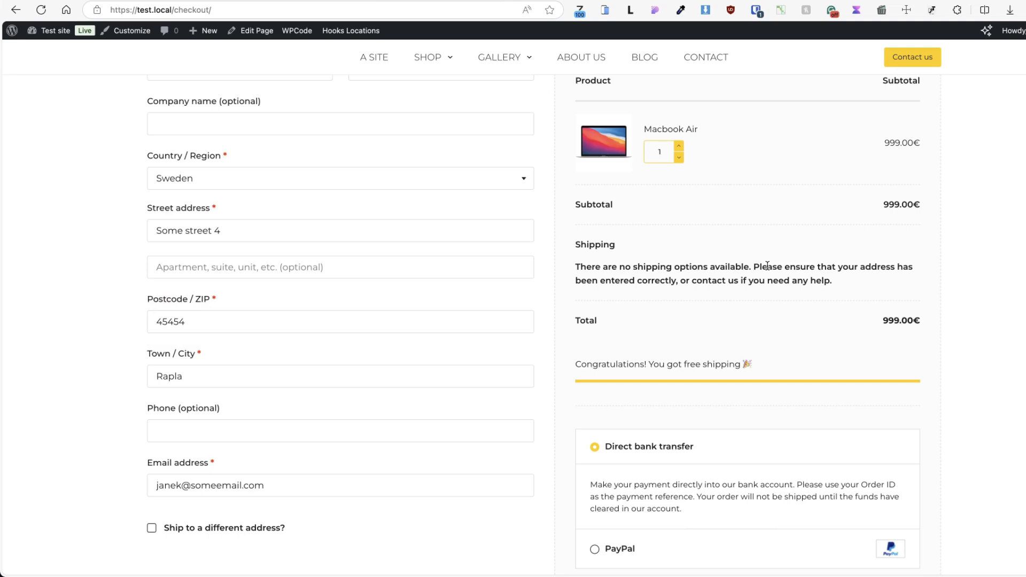
{"action": "scroll", "coordinate": [380, 251], "scroll_direction": "up", "scroll_amount": 3}
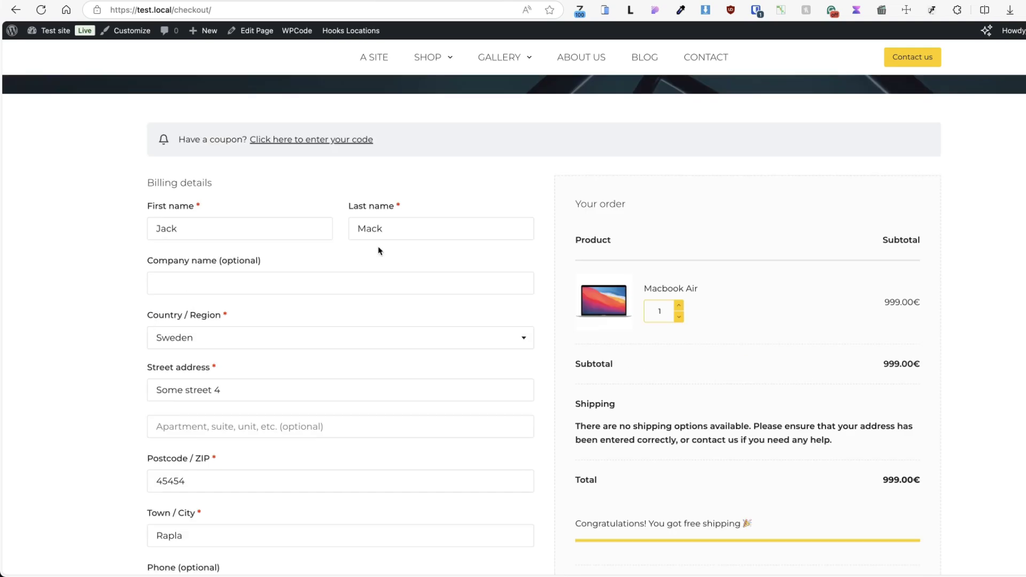
{"action": "scroll", "coordinate": [378, 248], "scroll_direction": "down", "scroll_amount": 3}
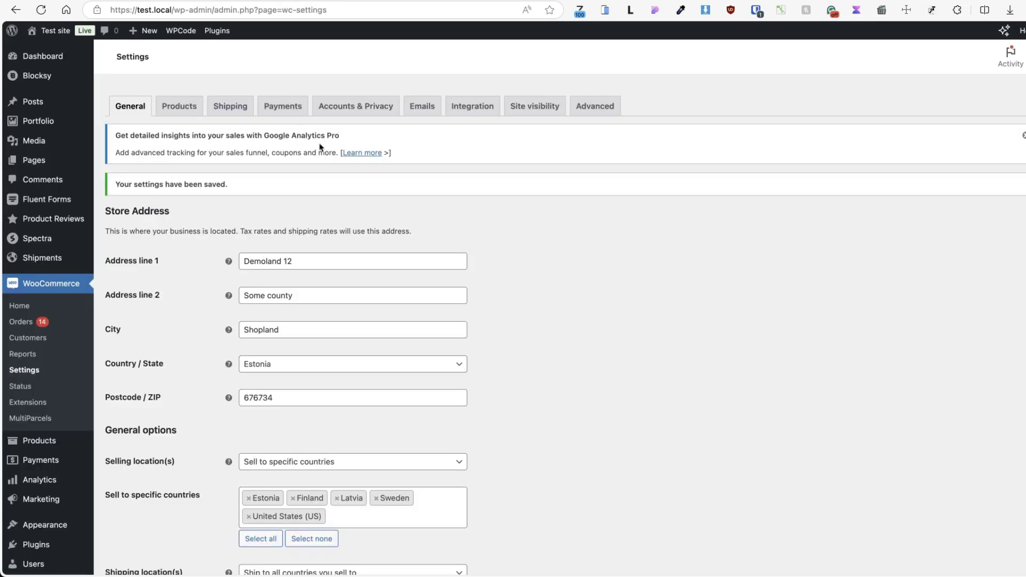
Add a WooCommerce shipping zone named "Sweden" with Sweden as its region.
{"action": "left_click", "coordinate": [224, 107]}
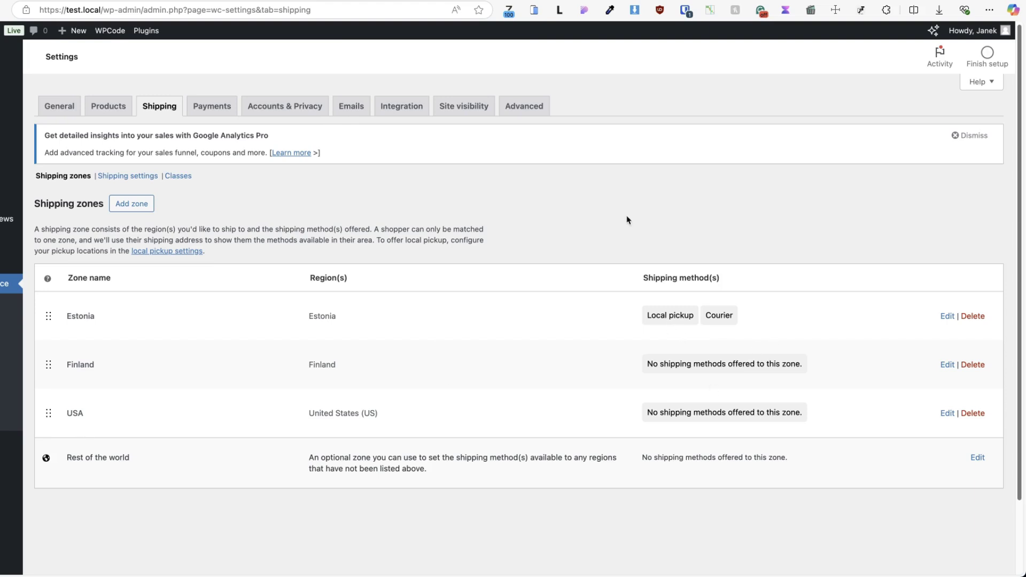
{"action": "left_click", "coordinate": [131, 204]}
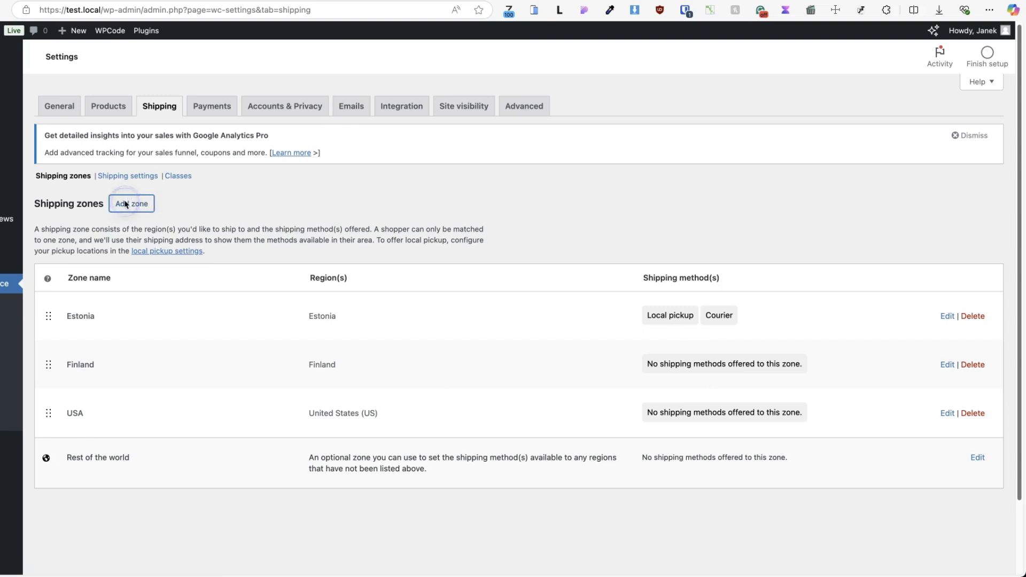
{"action": "type", "text": "Sweden"}
{"action": "left_click", "coordinate": [259, 319]}
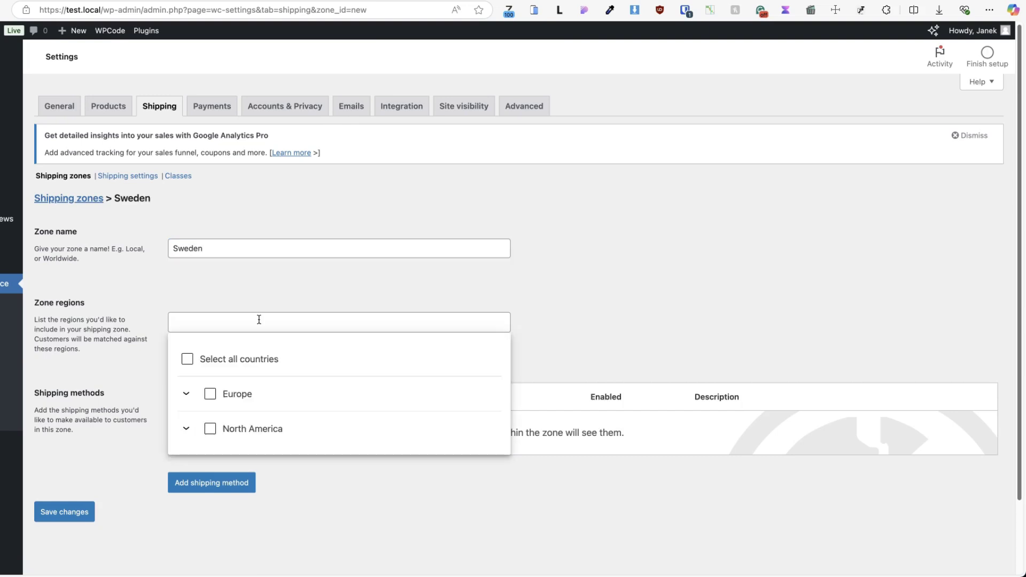
{"action": "type", "text": "swe"}
{"action": "left_click", "coordinate": [258, 428]}
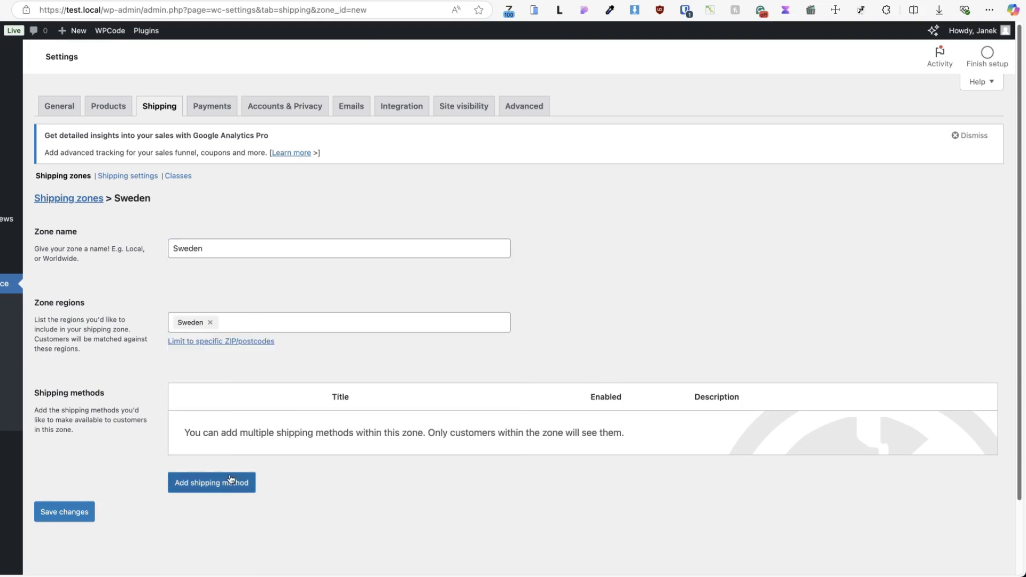
Add a flat rate shipping method named "Courier" with a cost of 15 € to the Sweden zone and save it.
{"action": "left_click", "coordinate": [211, 482]}
{"action": "left_click", "coordinate": [374, 174]}
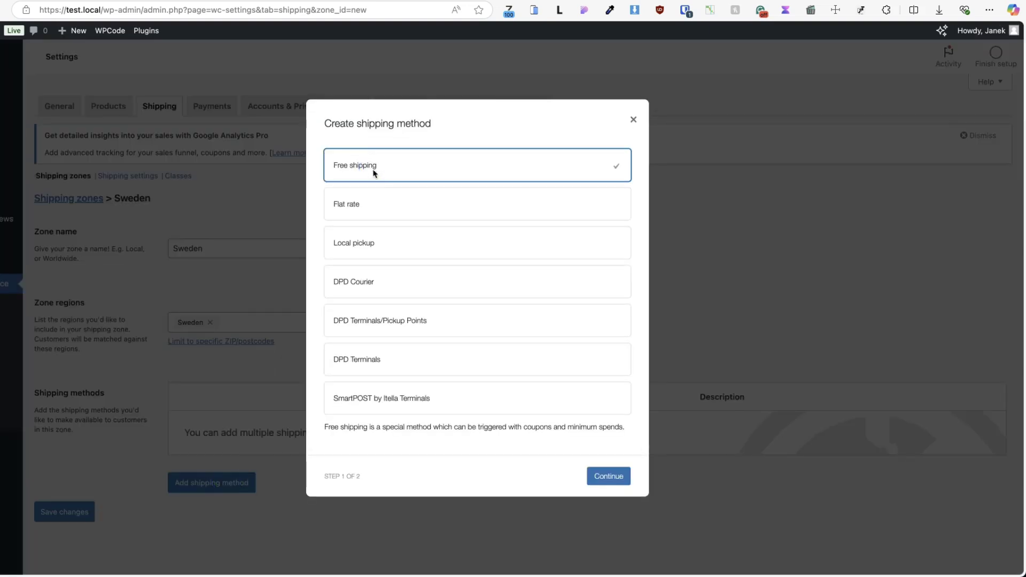
{"action": "left_click", "coordinate": [373, 204]}
{"action": "left_click", "coordinate": [609, 476]}
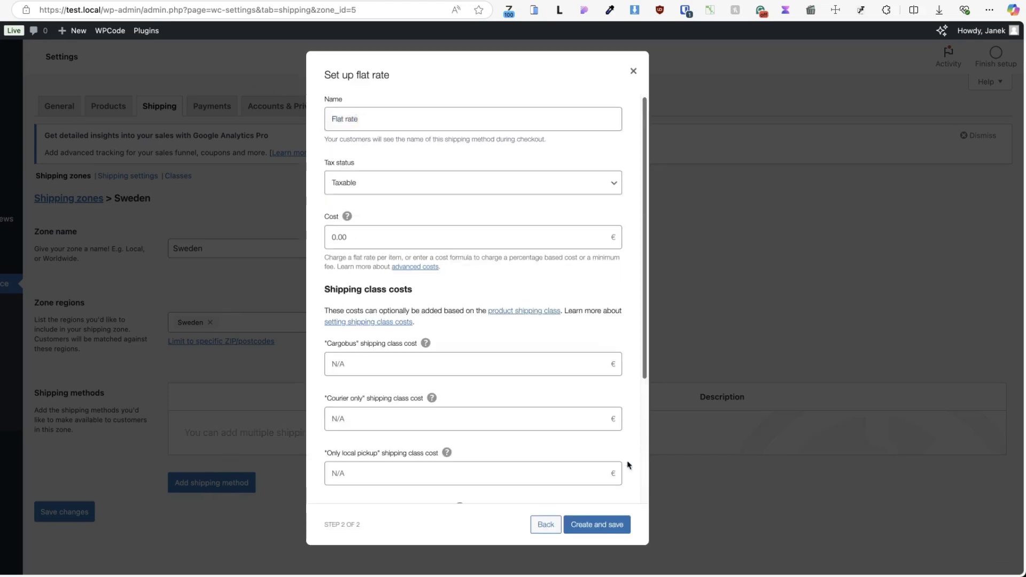
{"action": "type", "text": "Courier"}
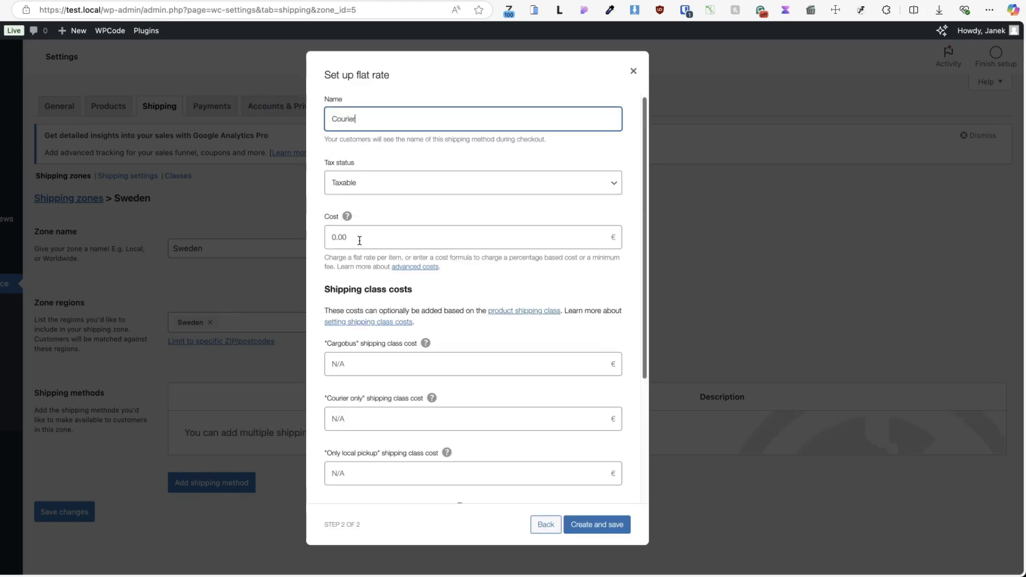
{"action": "left_click", "coordinate": [333, 237]}
{"action": "type", "text": "15"}
{"action": "left_click", "coordinate": [592, 524]}
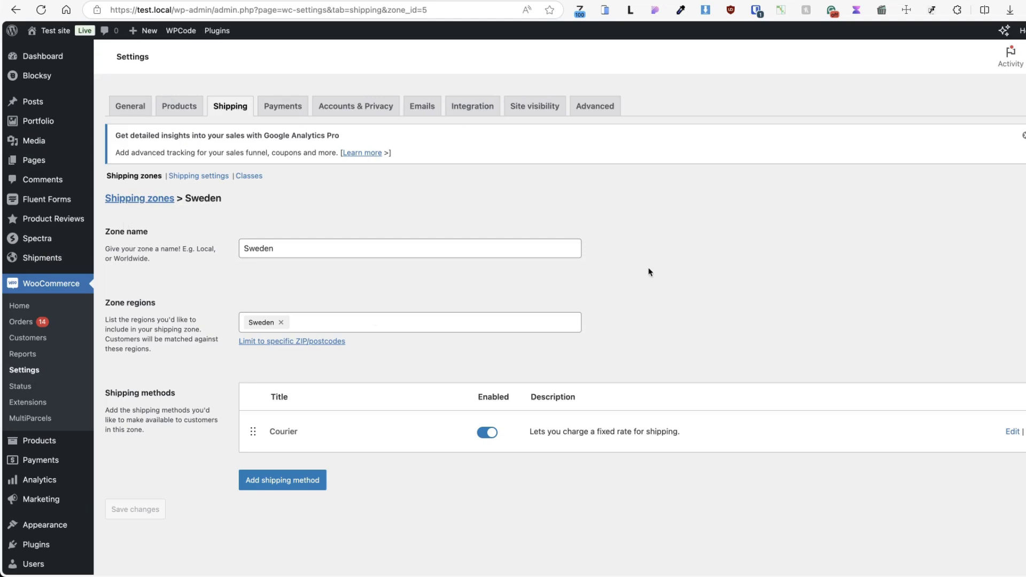
Search the plugin directory for "wpvivid" and activate the Migration, Backup, Staging – WPvivid Backup & Migration plugin.
{"action": "left_click", "coordinate": [724, 259]}
{"action": "scroll", "coordinate": [577, 480], "scroll_direction": "down", "scroll_amount": 3}
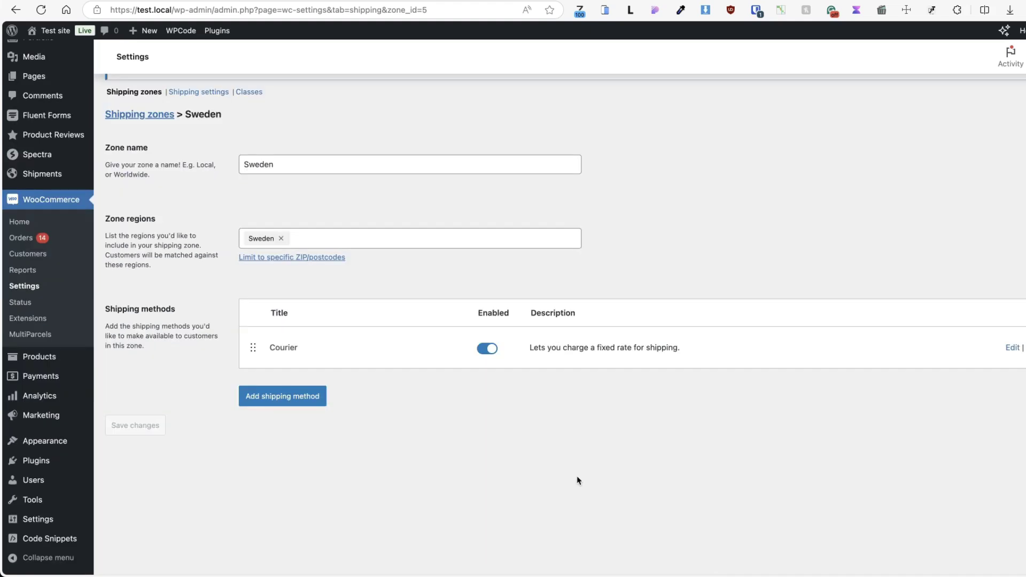
{"action": "mouse_move", "coordinate": [36, 461]}
{"action": "left_click", "coordinate": [140, 480]}
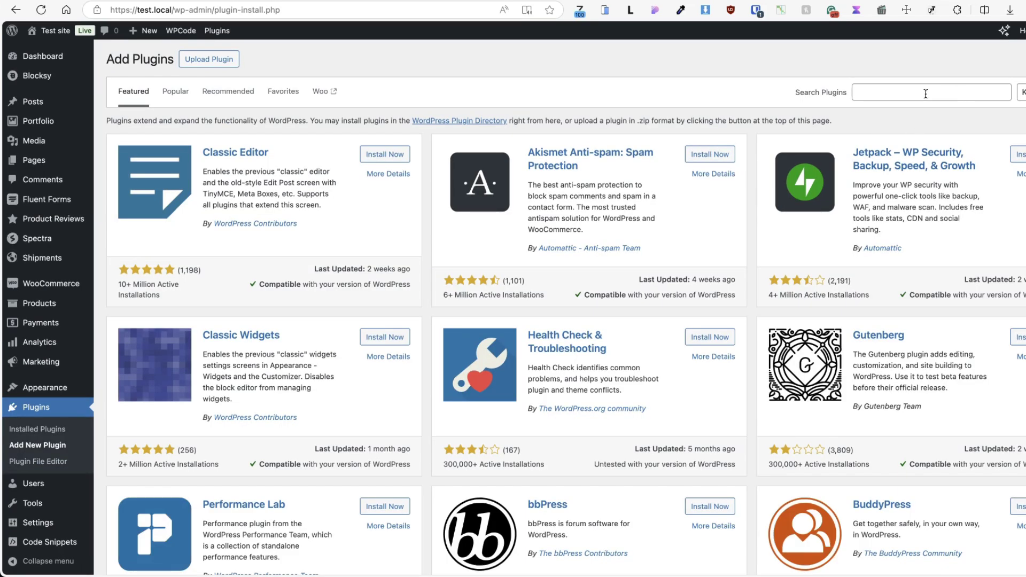
{"action": "left_click", "coordinate": [922, 94]}
{"action": "type", "text": "wpc"}
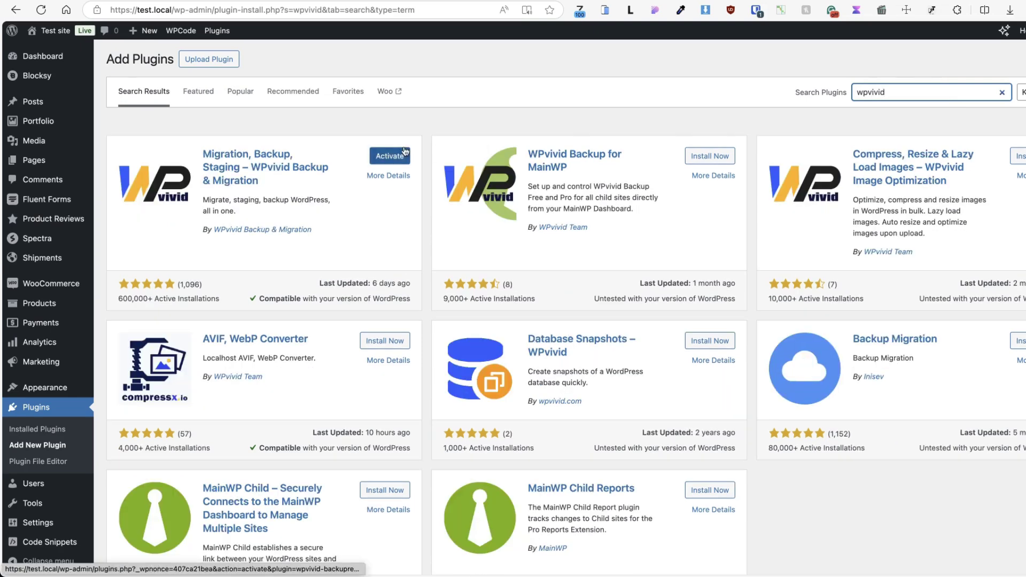
{"action": "left_click", "coordinate": [389, 156]}
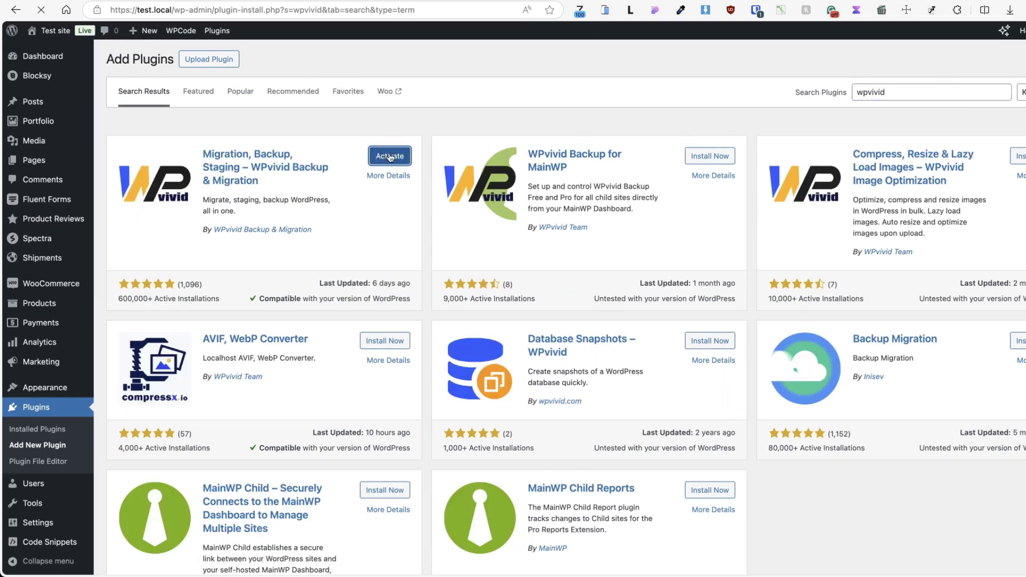
Enable the WPvivid backup schedule with daily Database + Files backups saved on localhost, and save the changes.
{"action": "mouse_move", "coordinate": [199, 33]}
{"action": "left_click", "coordinate": [197, 52]}
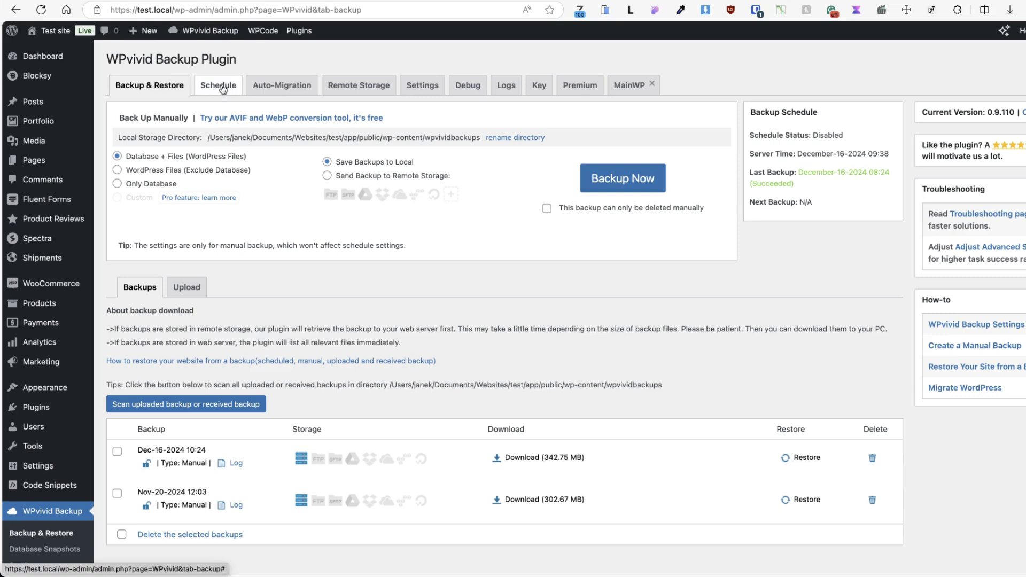
{"action": "left_click", "coordinate": [222, 88]}
{"action": "left_click", "coordinate": [226, 123]}
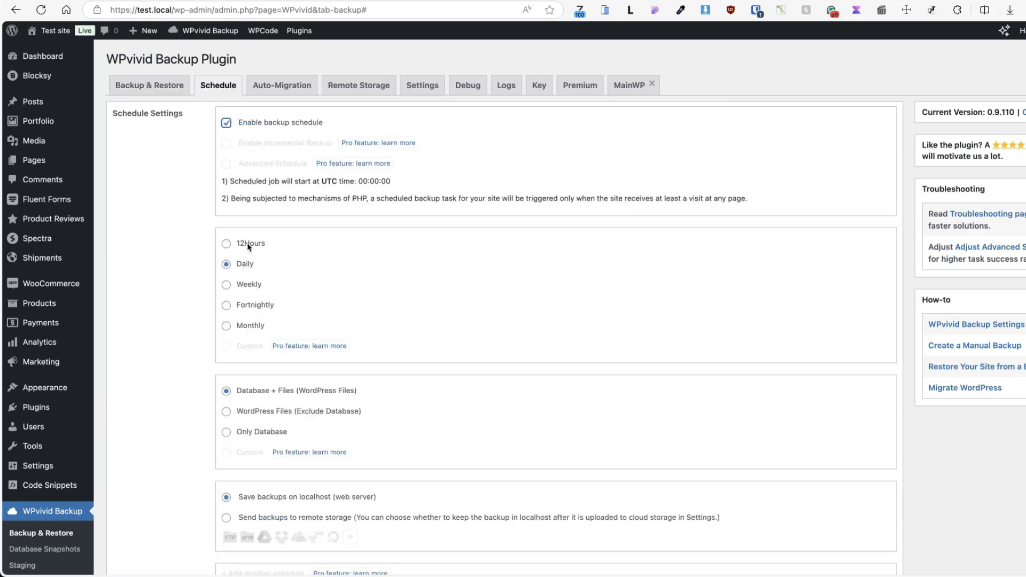
{"action": "scroll", "coordinate": [331, 288], "scroll_direction": "down", "scroll_amount": 3}
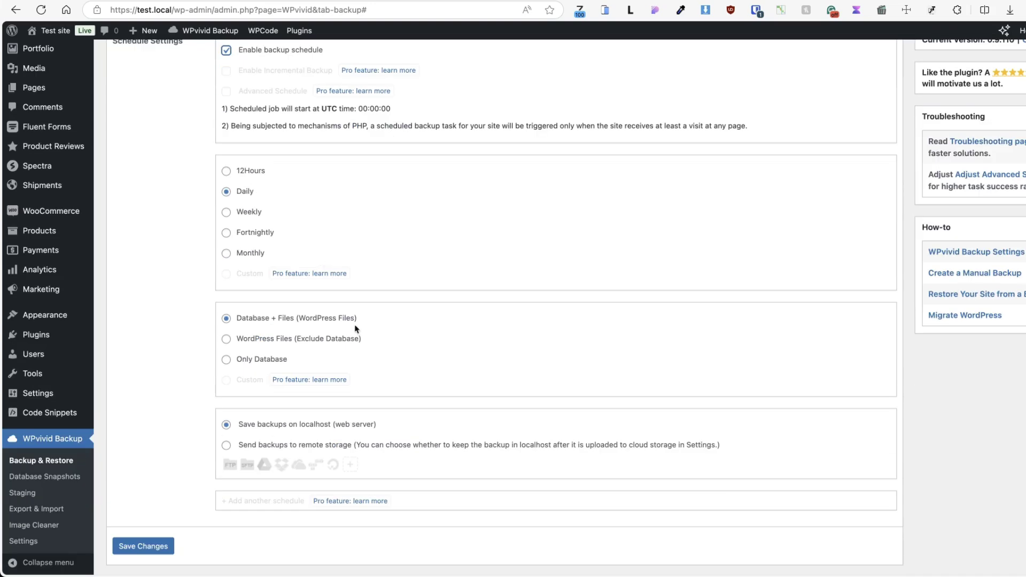
{"action": "scroll", "coordinate": [447, 296], "scroll_direction": "up", "scroll_amount": 3}
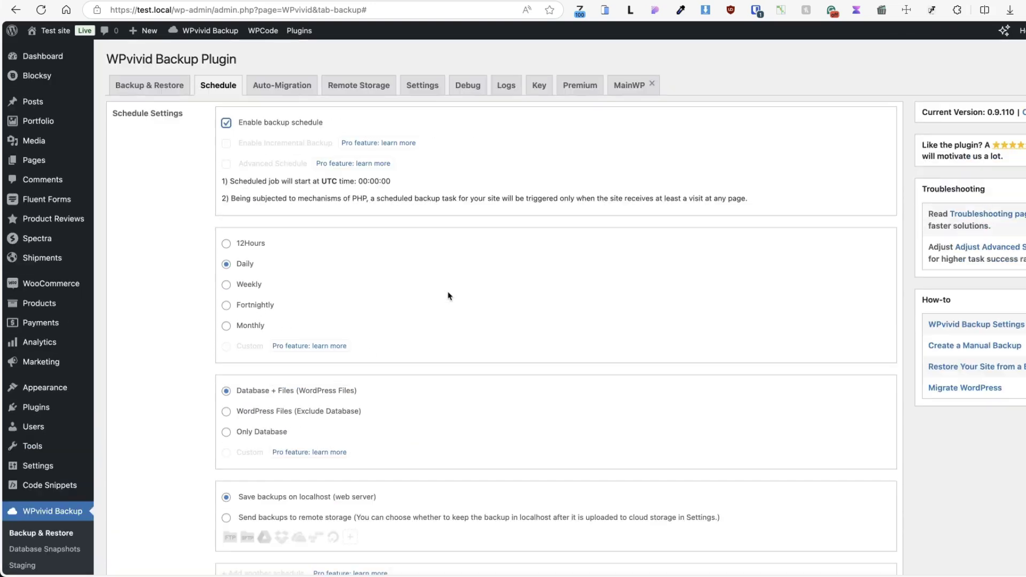
{"action": "scroll", "coordinate": [448, 296], "scroll_direction": "down", "scroll_amount": 5}
{"action": "left_click", "coordinate": [155, 507]}
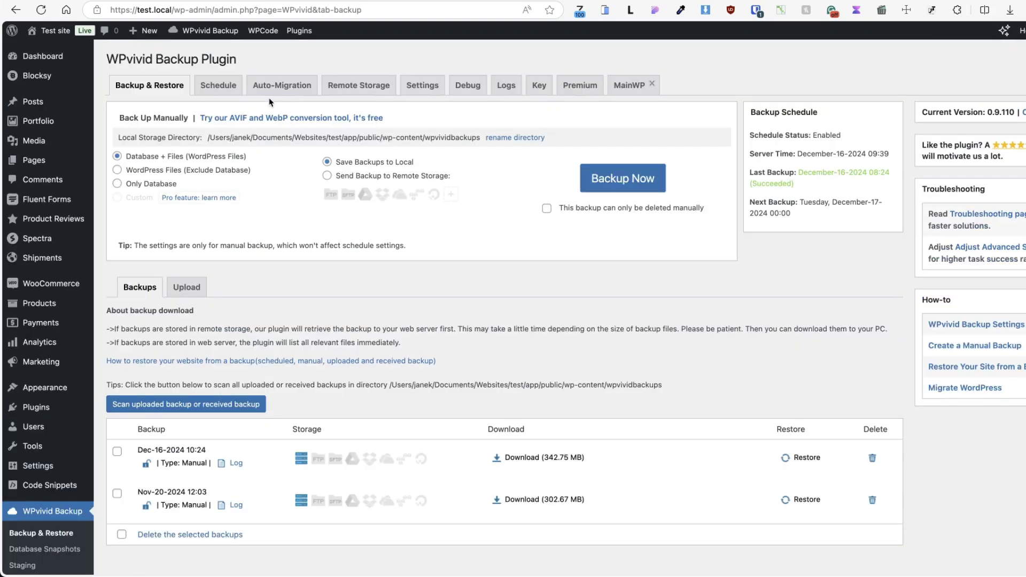
Review WPvivid's general settings for retained backups, its remote storage providers and the restore options for existing backups.
{"action": "left_click", "coordinate": [424, 87]}
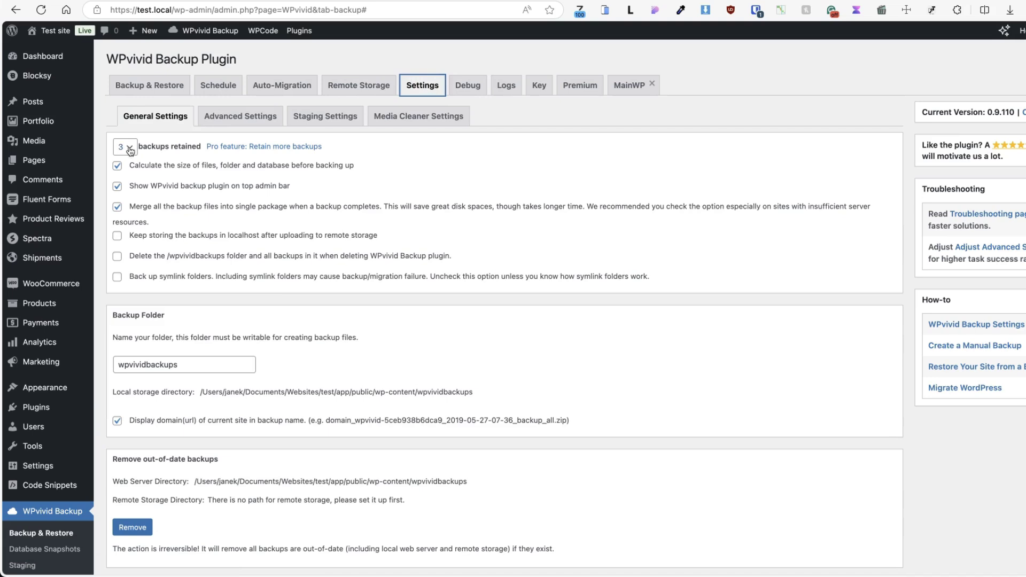
{"action": "left_click", "coordinate": [345, 87]}
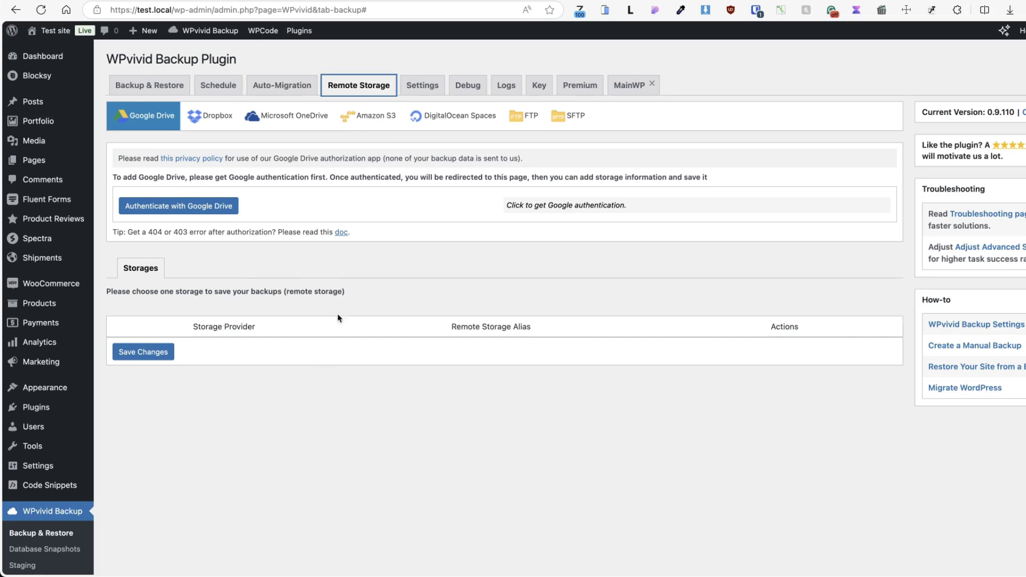
{"action": "left_click", "coordinate": [149, 90]}
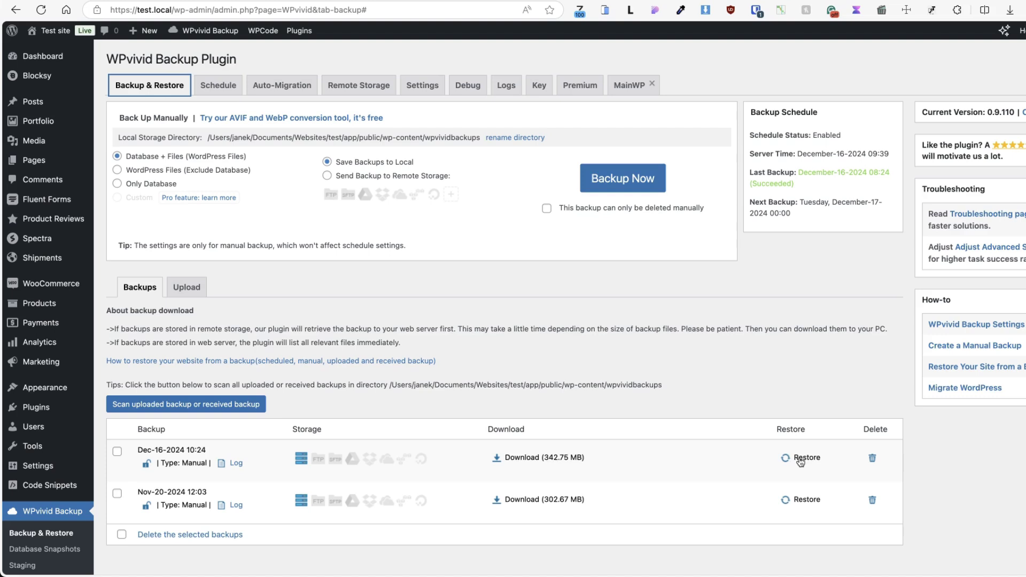
{"action": "left_click", "coordinate": [732, 350]}
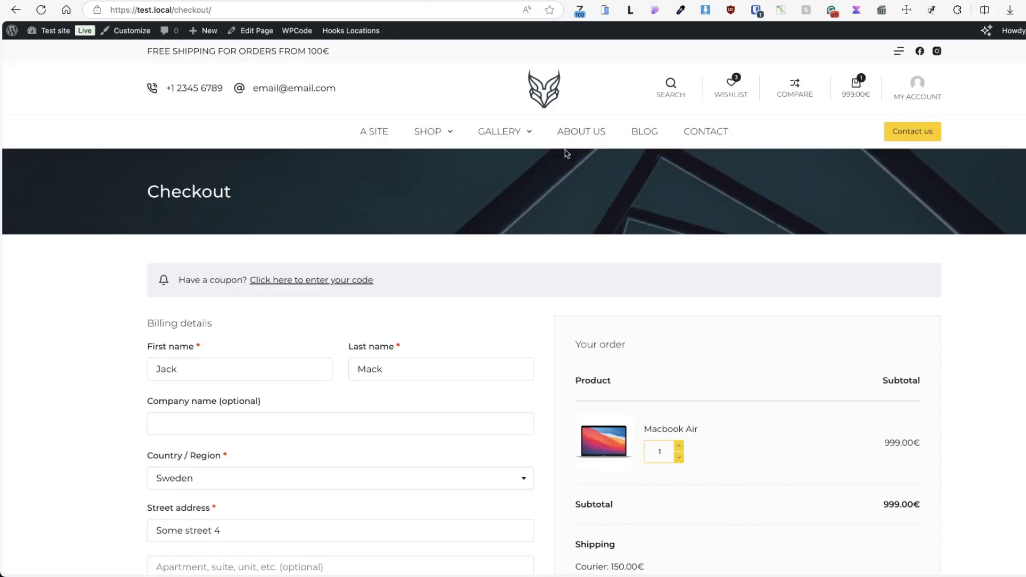
Go from the checkout page to the store's homepage and check the shopping cart contents.
{"action": "left_click", "coordinate": [540, 94]}
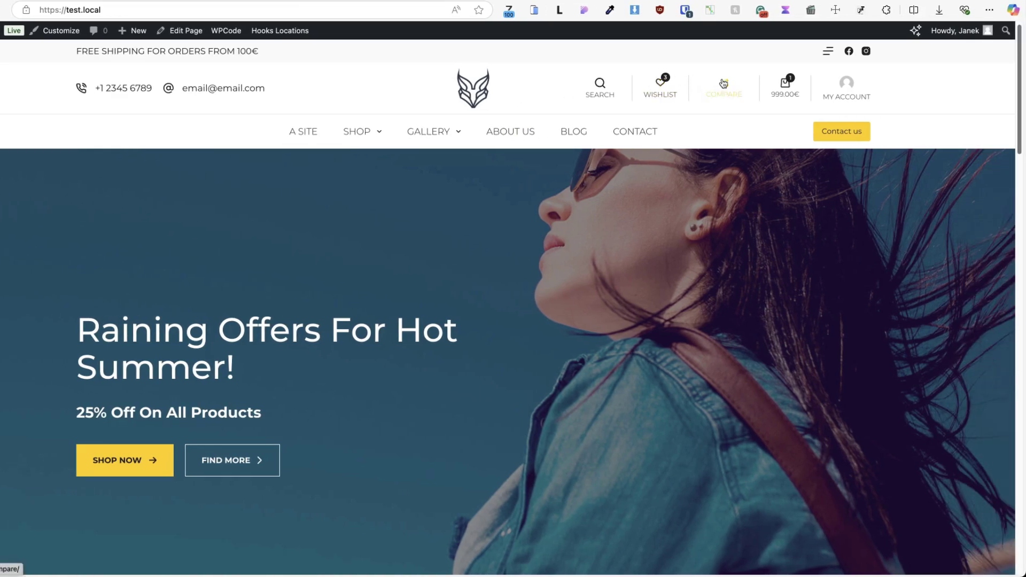
{"action": "left_click", "coordinate": [782, 89]}
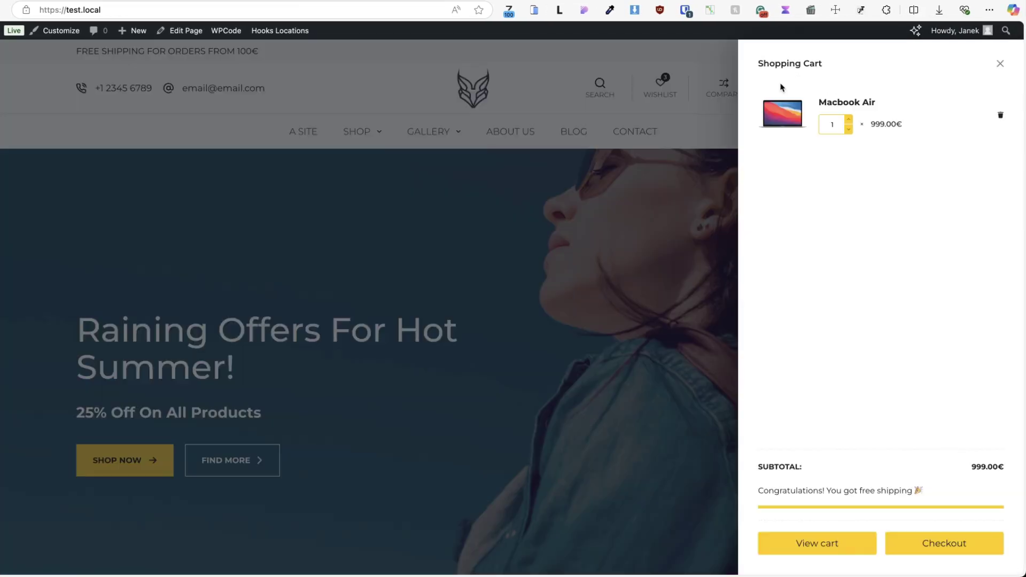
{"action": "left_click", "coordinate": [999, 64]}
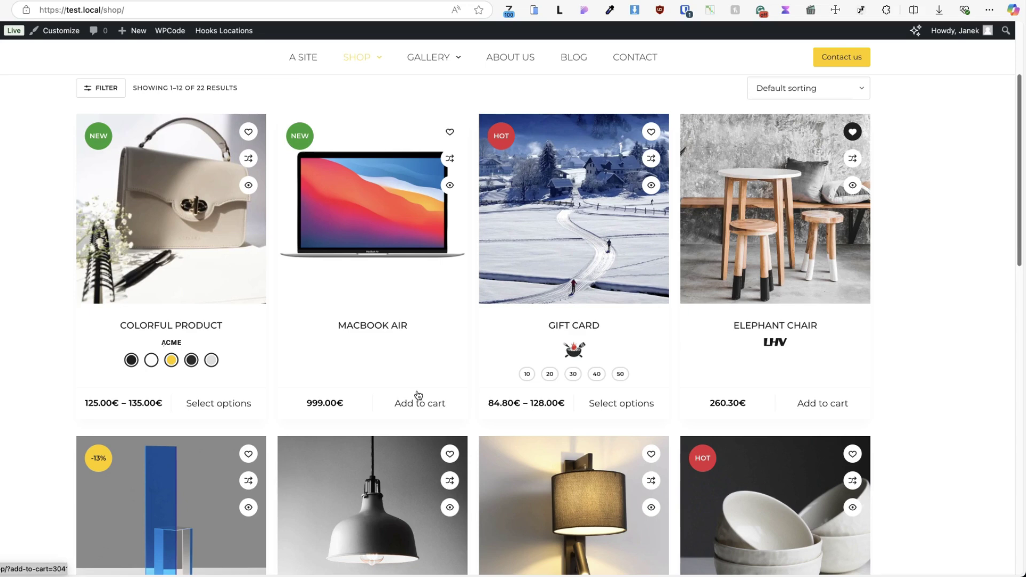
Add another Macbook Air to the cart from the shop page and dismiss the confirmation popup.
{"action": "left_click", "coordinate": [415, 404]}
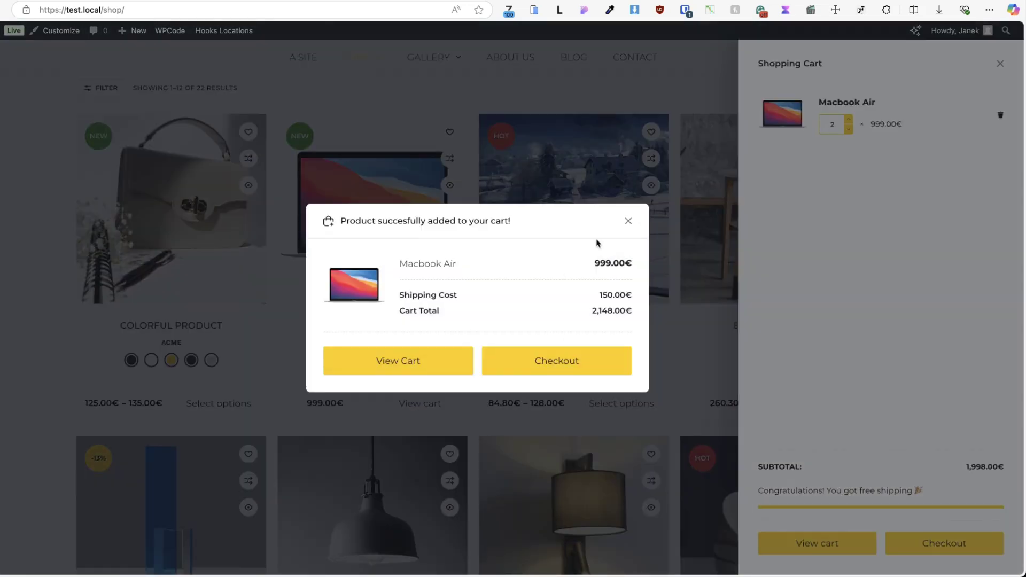
{"action": "left_click", "coordinate": [627, 220]}
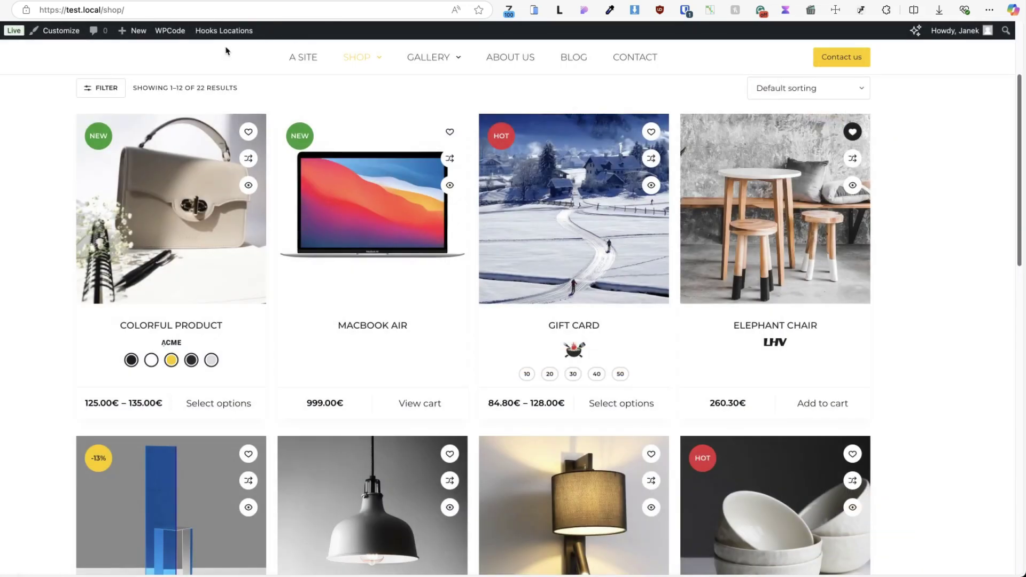
{"action": "scroll", "coordinate": [235, 195], "scroll_direction": "up", "scroll_amount": 3}
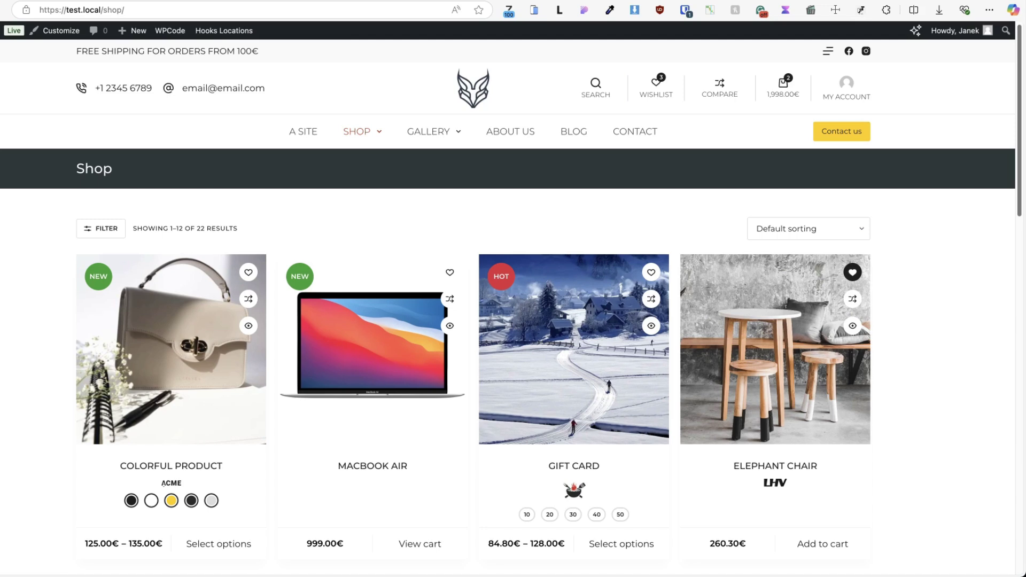
Browse ThemeForest's WordPress eCommerce themes and examine the sales count of the Sportie - Elementor WooCommerce Theme.
{"action": "key", "text": "ctrl+Tab"}
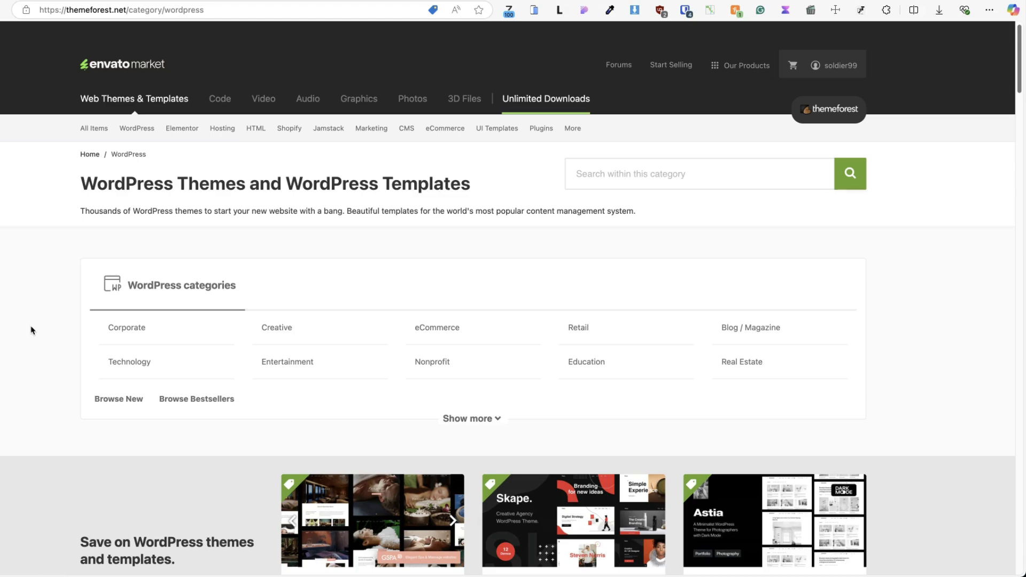
{"action": "left_click", "coordinate": [450, 328]}
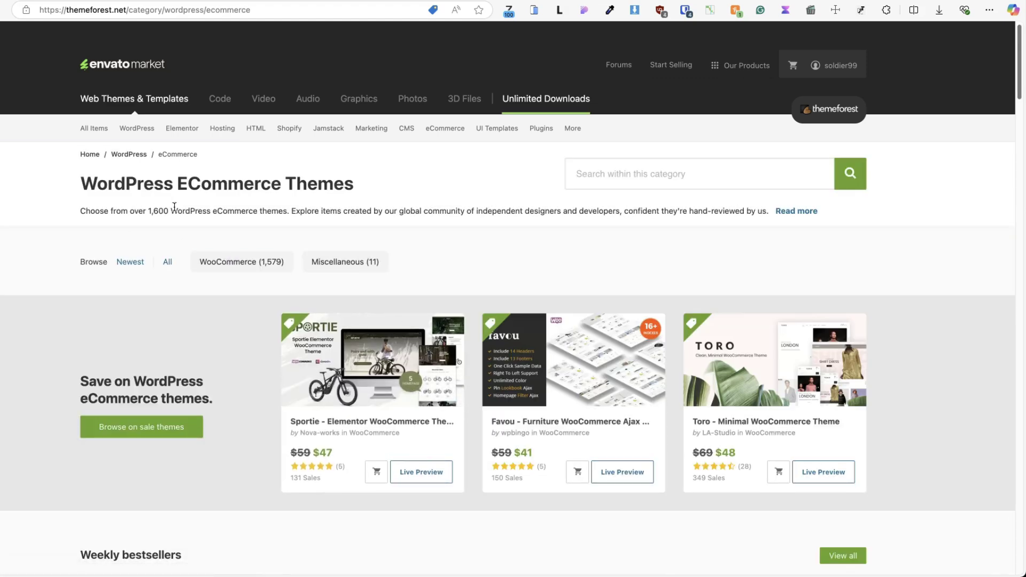
{"action": "scroll", "coordinate": [175, 208], "scroll_direction": "down", "scroll_amount": 5}
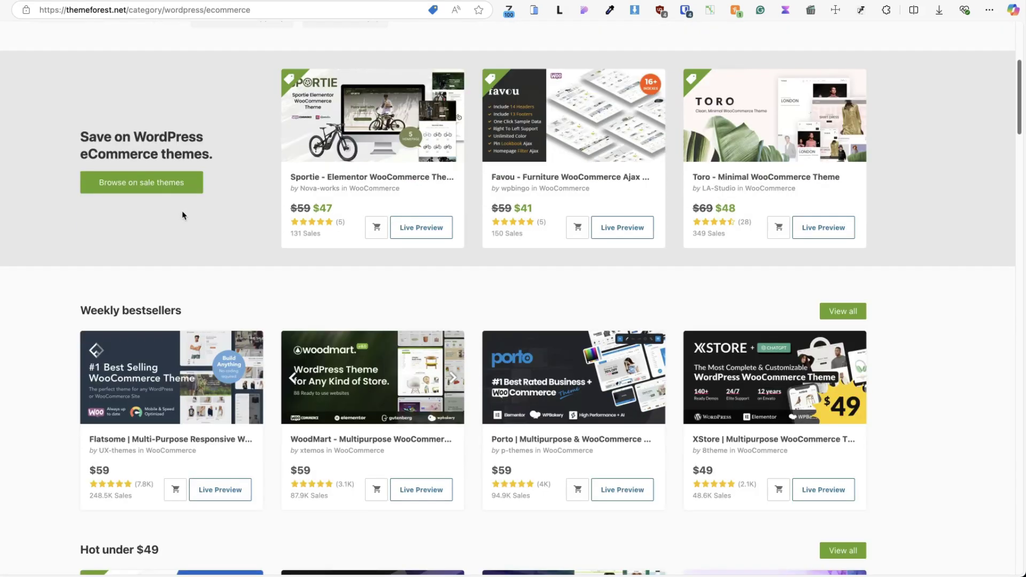
{"action": "scroll", "coordinate": [181, 216], "scroll_direction": "up", "scroll_amount": 5}
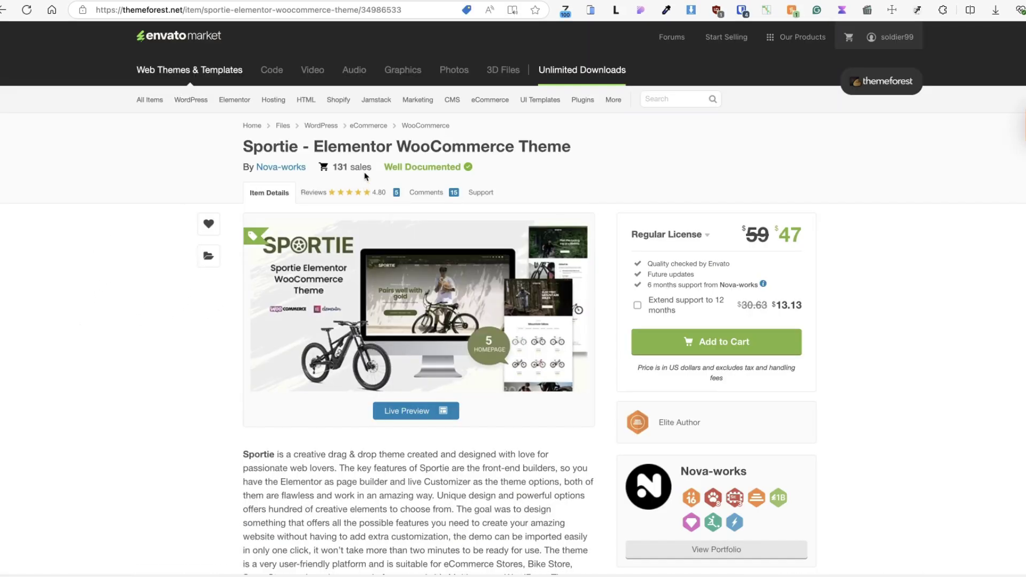
{"action": "left_click_drag", "start_coordinate": [373, 169], "coordinate": [333, 169]}
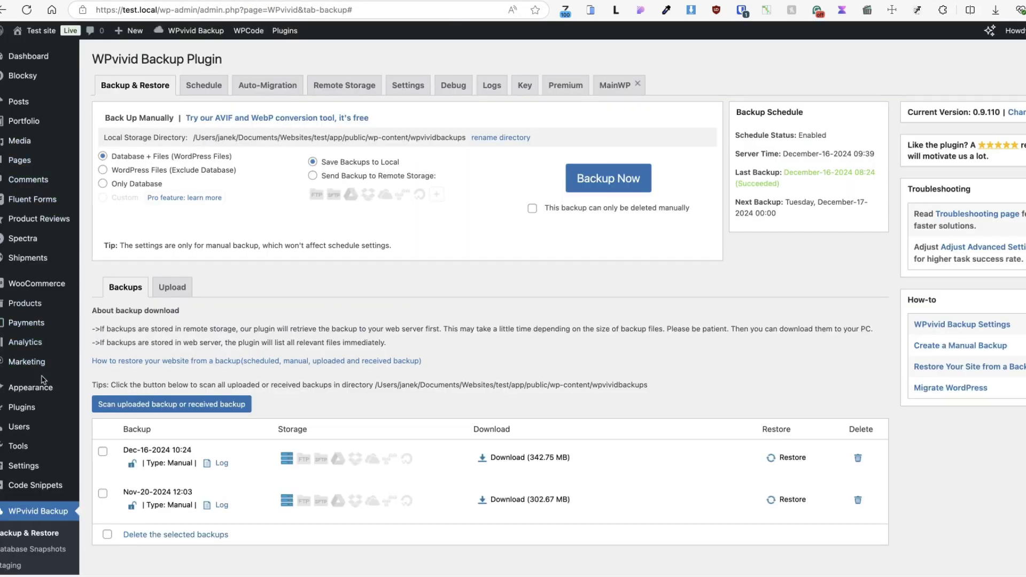
Open the test site's header builder in the theme customizer and try moving the top row's HTML element towards Trigger.
{"action": "mouse_move", "coordinate": [48, 390]}
{"action": "left_click", "coordinate": [109, 425]}
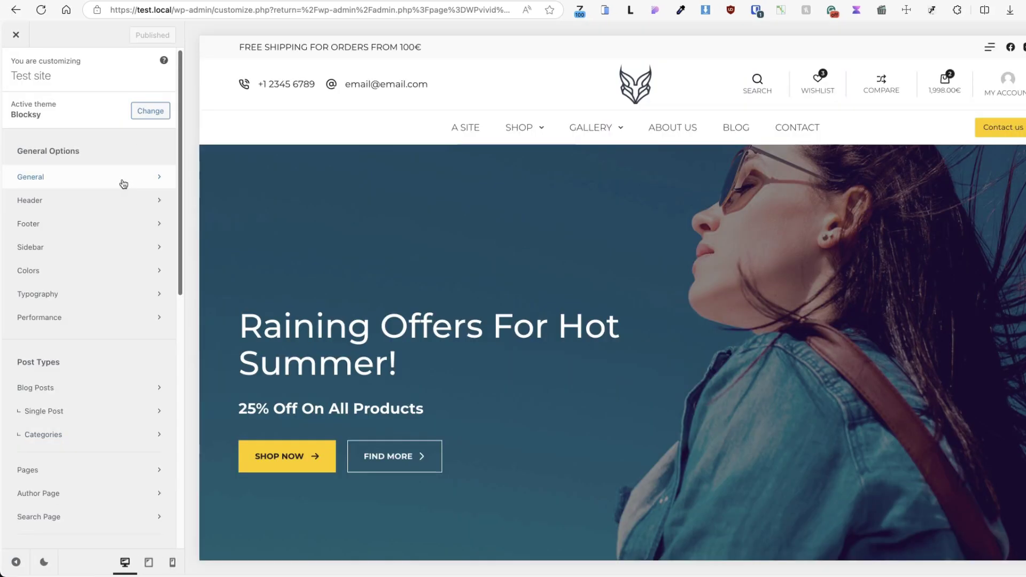
{"action": "left_click", "coordinate": [123, 184]}
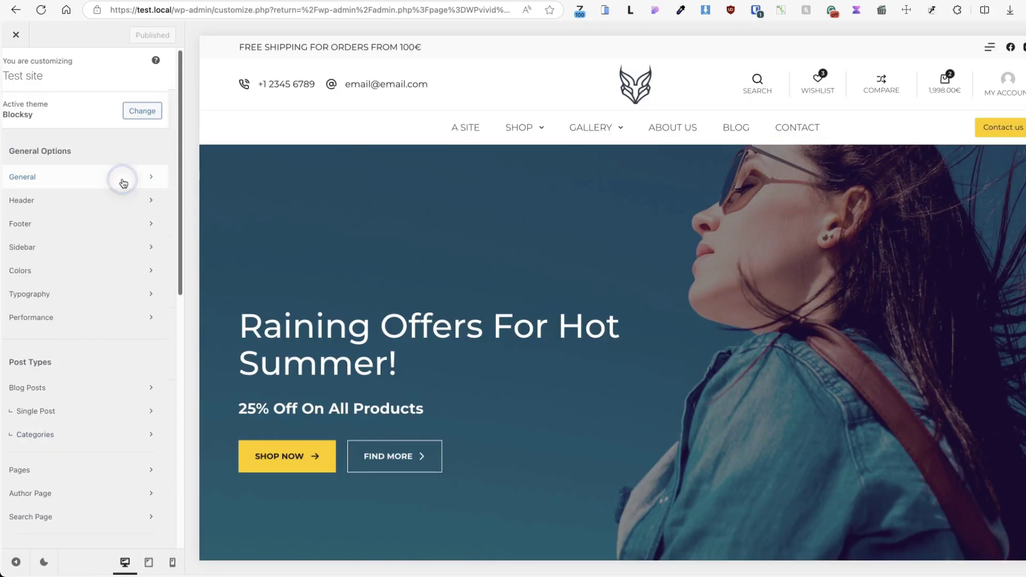
{"action": "left_click", "coordinate": [233, 65]}
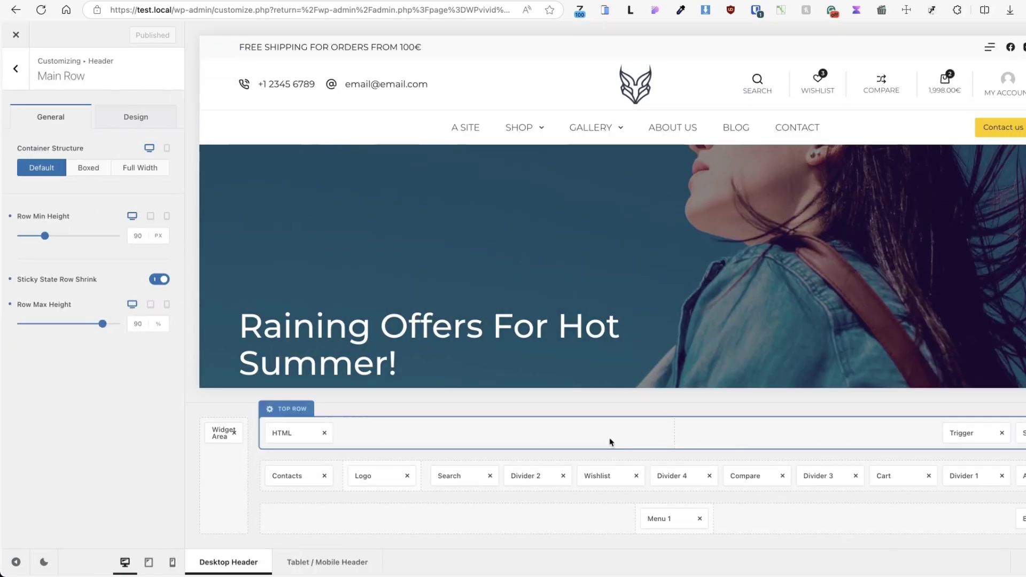
{"action": "left_click_drag", "start_coordinate": [286, 432], "coordinate": [978, 432]}
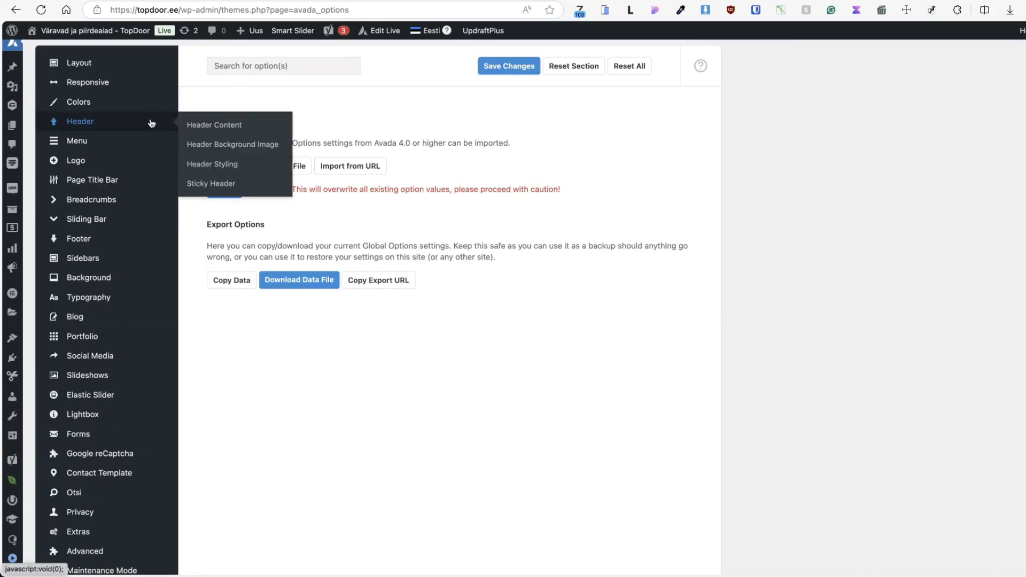
Review the Avada header options on topdoor.ee, covering Header Content, Header Background Image and Header Styling.
{"action": "left_click", "coordinate": [78, 122]}
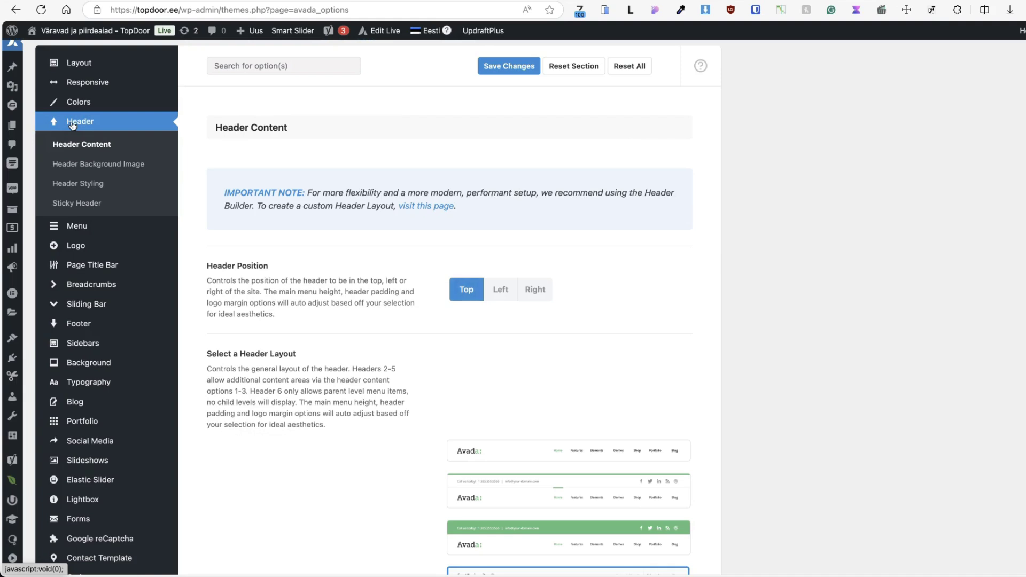
{"action": "scroll", "coordinate": [89, 153], "scroll_direction": "down", "scroll_amount": 2}
{"action": "left_click", "coordinate": [124, 102]}
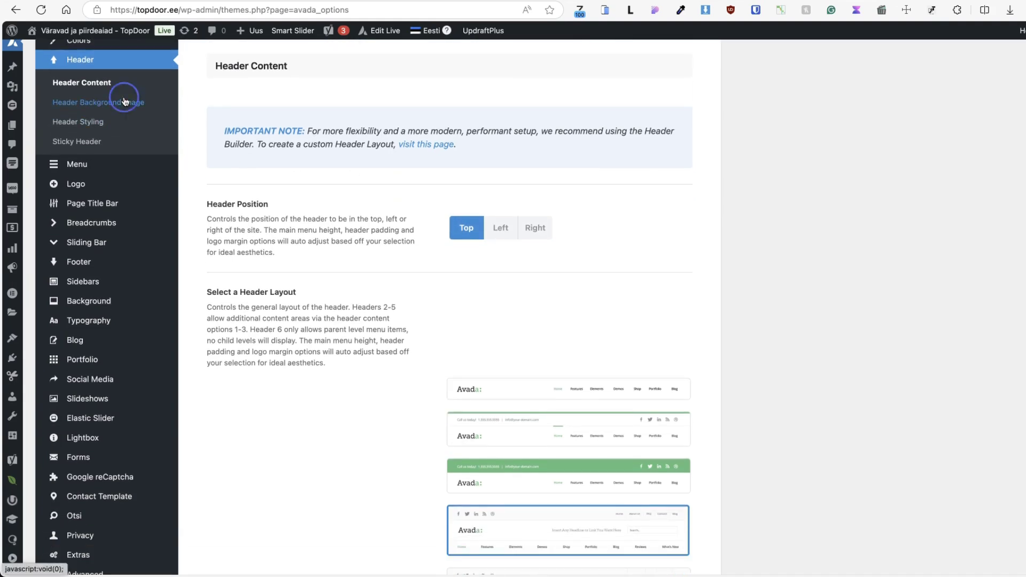
{"action": "scroll", "coordinate": [355, 228], "scroll_direction": "up", "scroll_amount": 3}
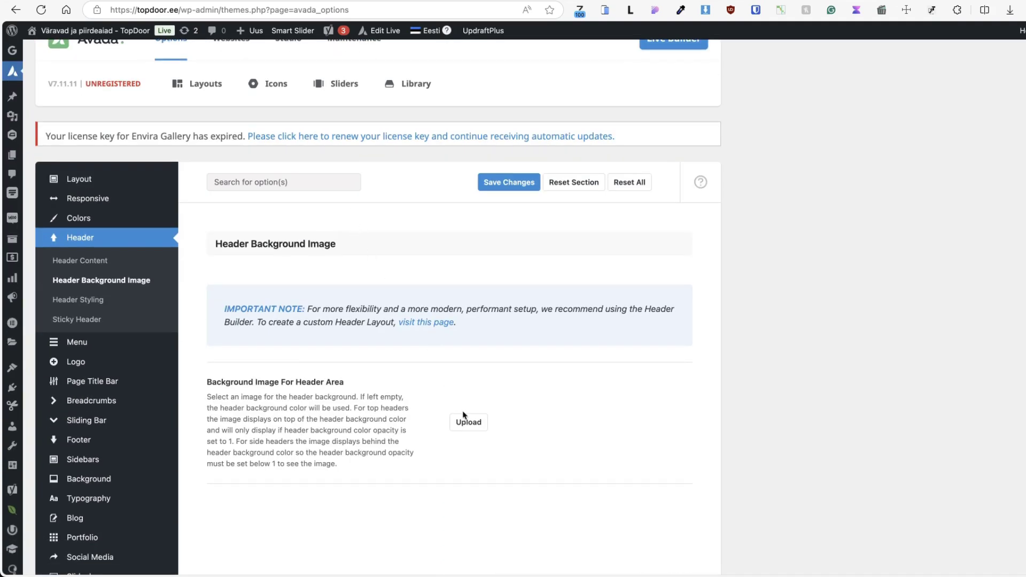
{"action": "left_click", "coordinate": [78, 299]}
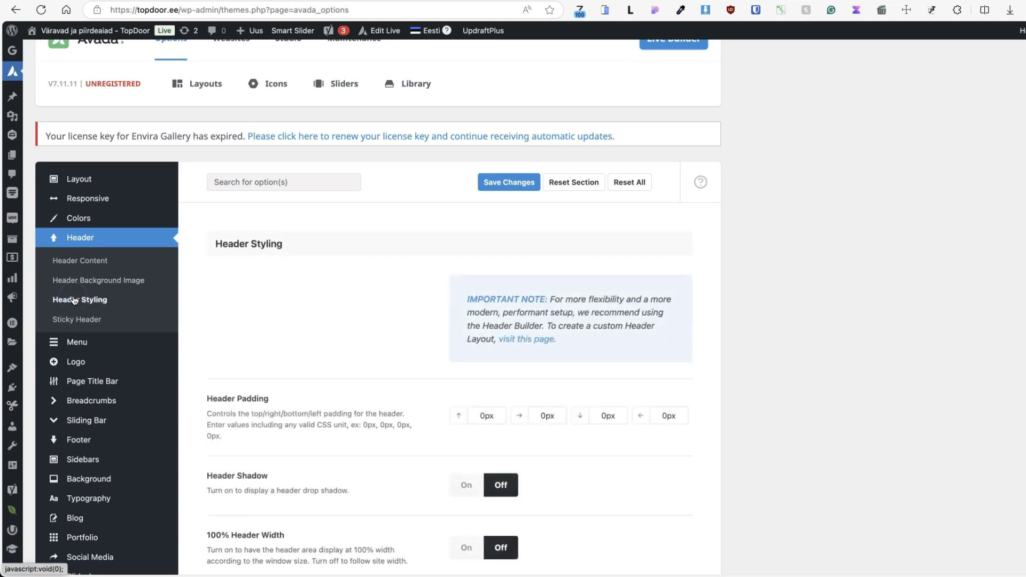
{"action": "scroll", "coordinate": [340, 315], "scroll_direction": "down", "scroll_amount": 8}
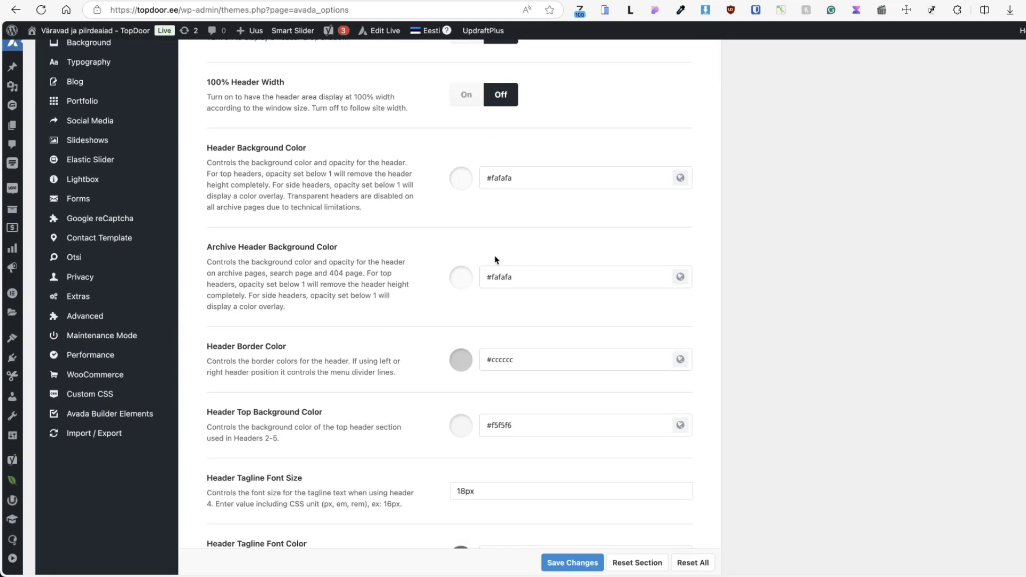
{"action": "scroll", "coordinate": [495, 260], "scroll_direction": "up", "scroll_amount": 7}
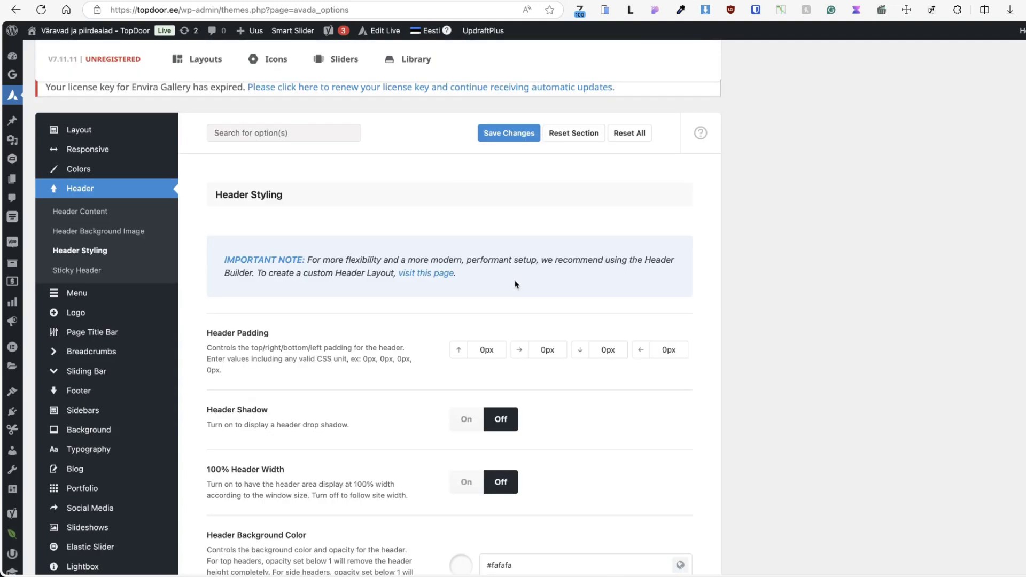